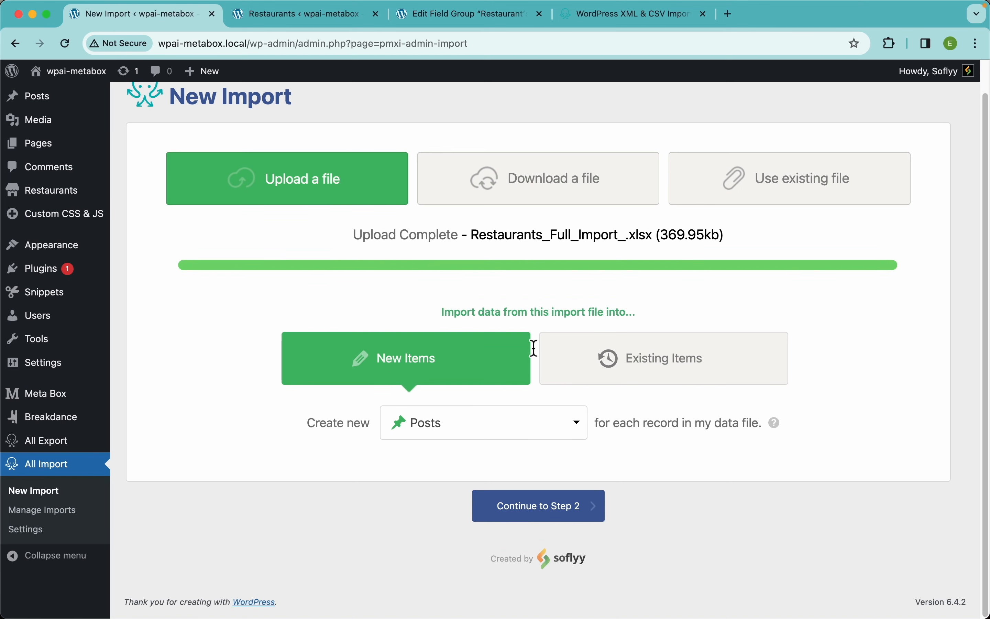
- Try Existing Items as the import target and check the site's current Restaurants list
{"action": "scroll", "coordinate": [523, 290], "scroll_direction": "up", "scroll_amount": 1}
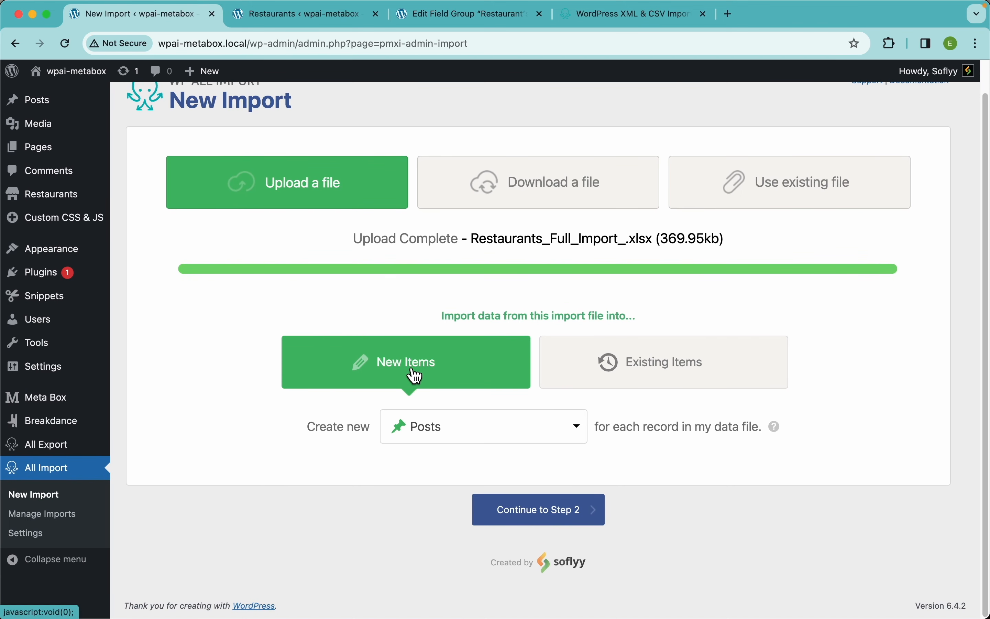
{"action": "left_click", "coordinate": [665, 364]}
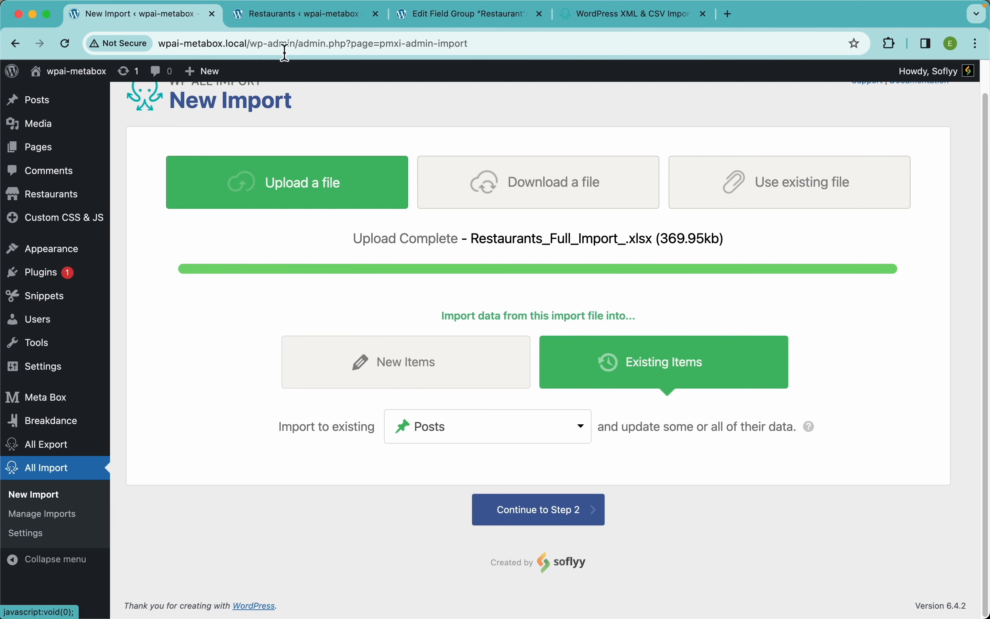
{"action": "left_click", "coordinate": [297, 16]}
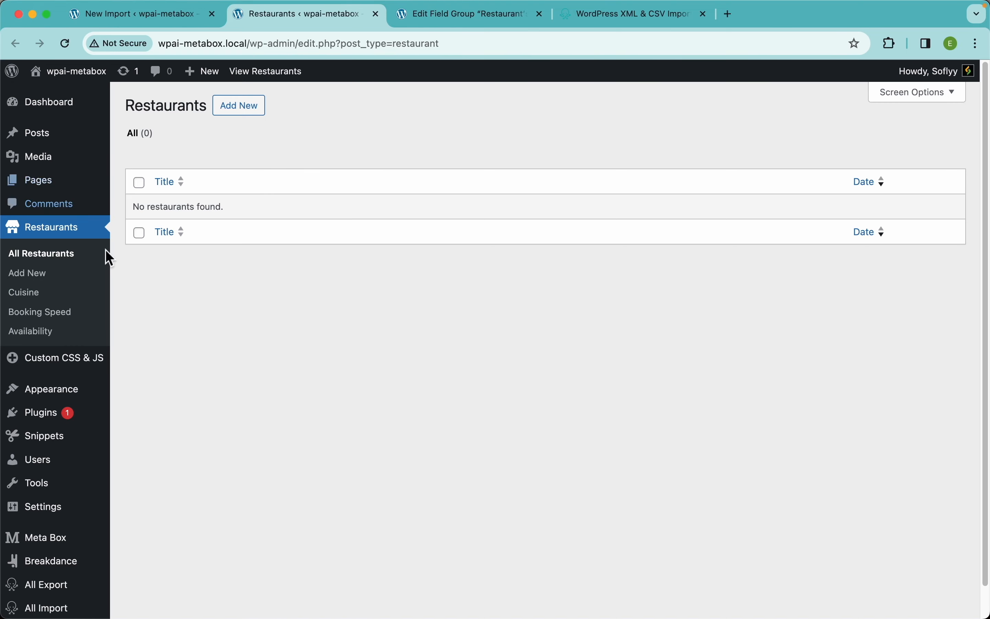
{"action": "left_click", "coordinate": [163, 22]}
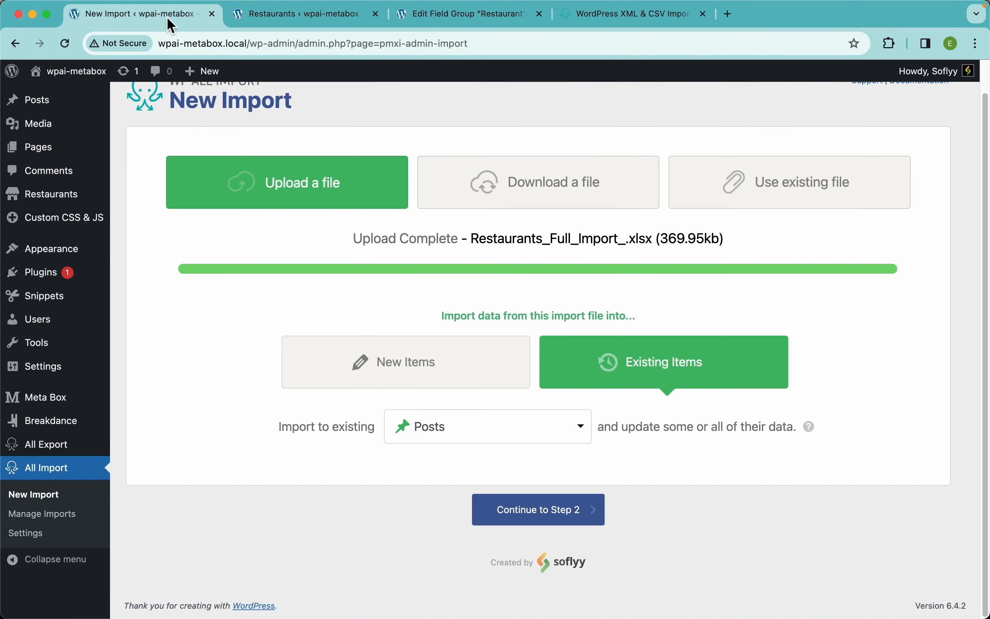
- Set the import to create New Items of the Restaurants post type and continue to step 2
{"action": "left_click", "coordinate": [430, 368]}
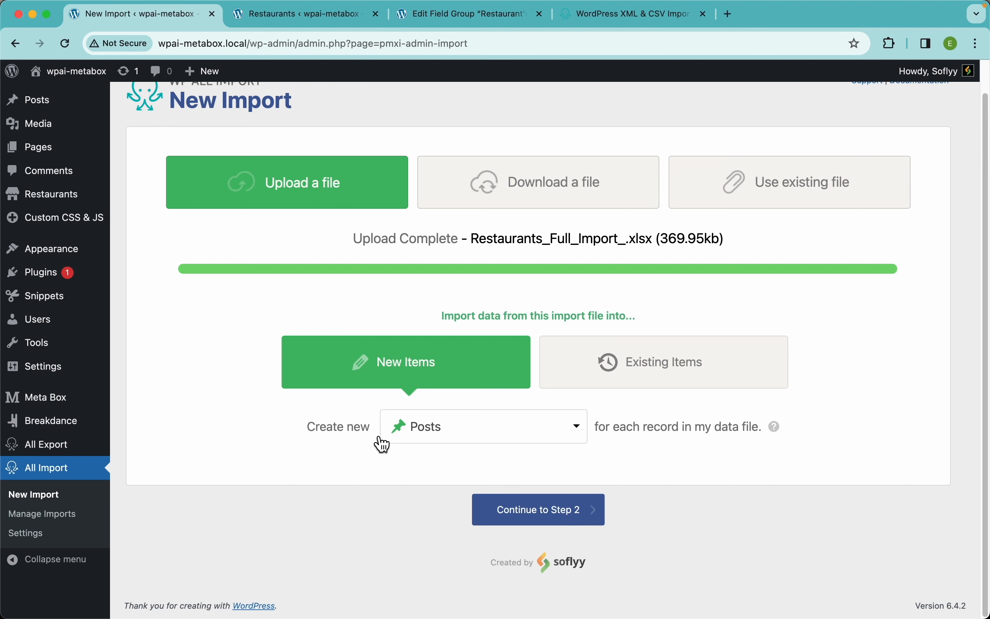
{"action": "left_click", "coordinate": [456, 443]}
{"action": "scroll", "coordinate": [448, 515], "scroll_direction": "down", "scroll_amount": 8}
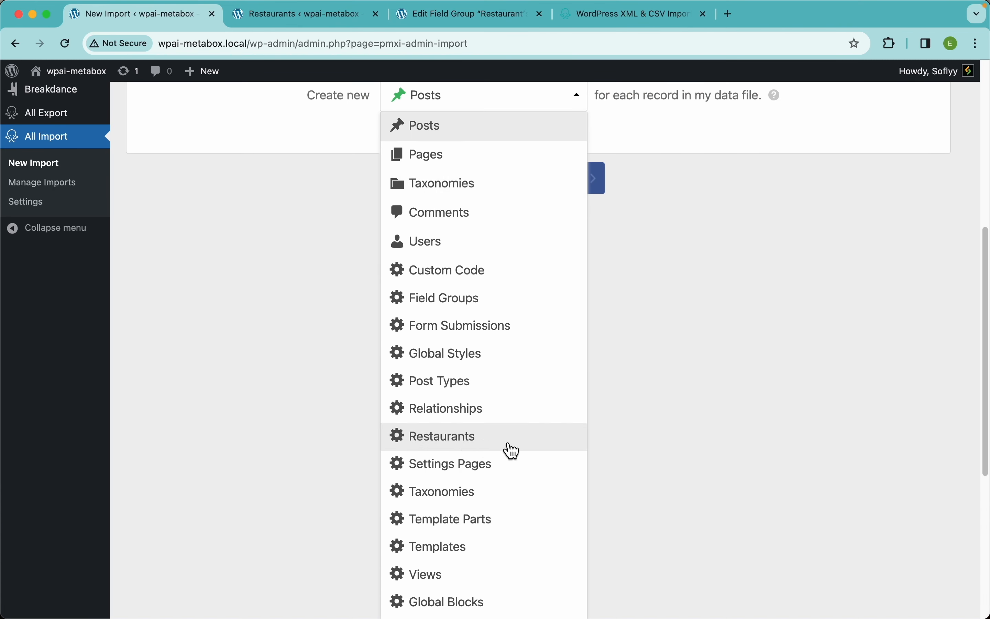
{"action": "left_click", "coordinate": [500, 443]}
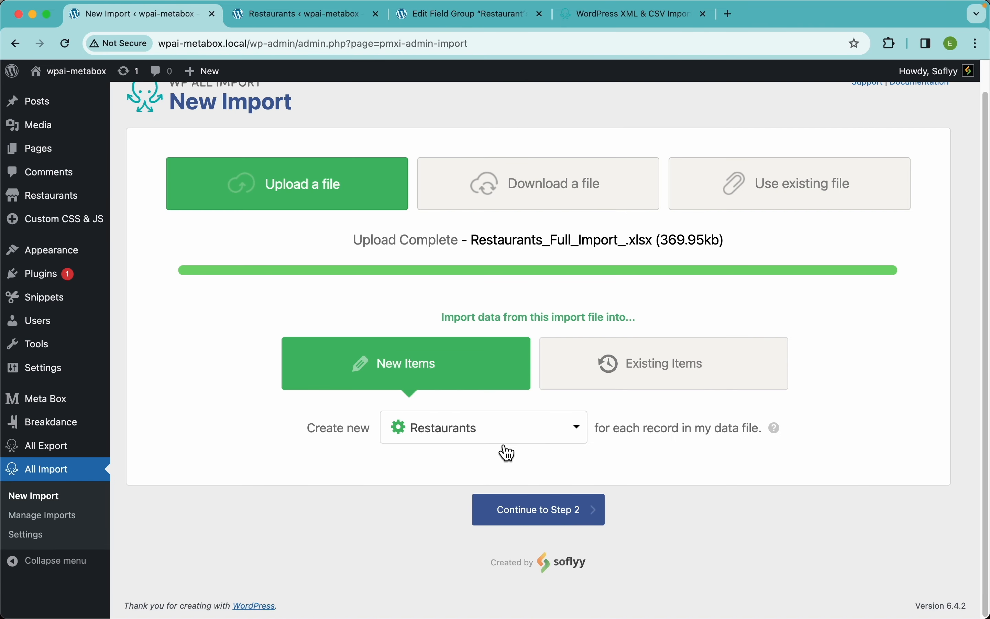
{"action": "left_click", "coordinate": [587, 525]}
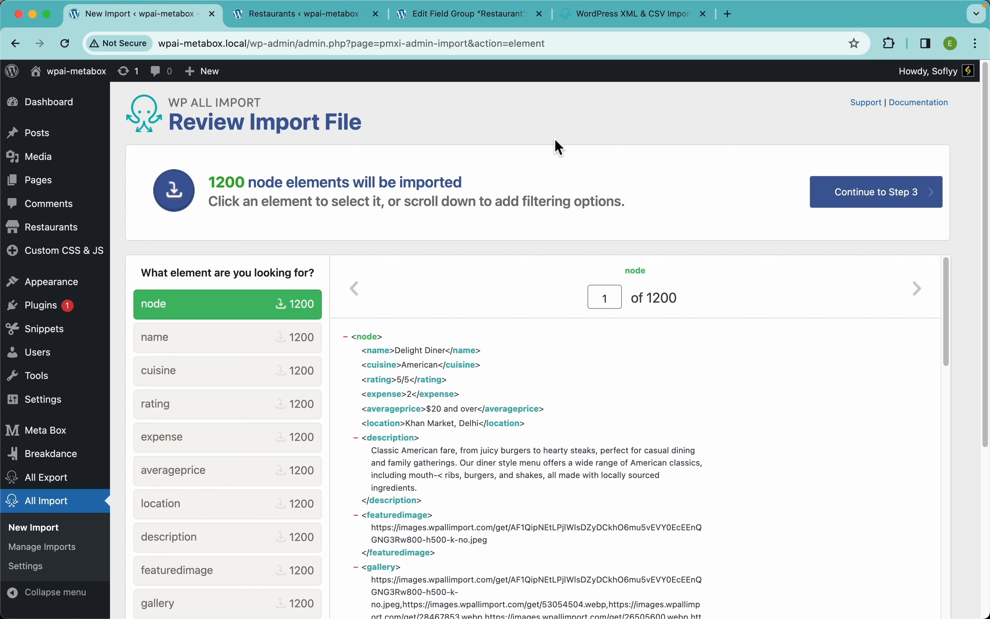
- Examine the Name column and header row in the Excel source spreadsheet, and the first record's elements in the import file review
{"action": "key", "text": "super+Tab"}
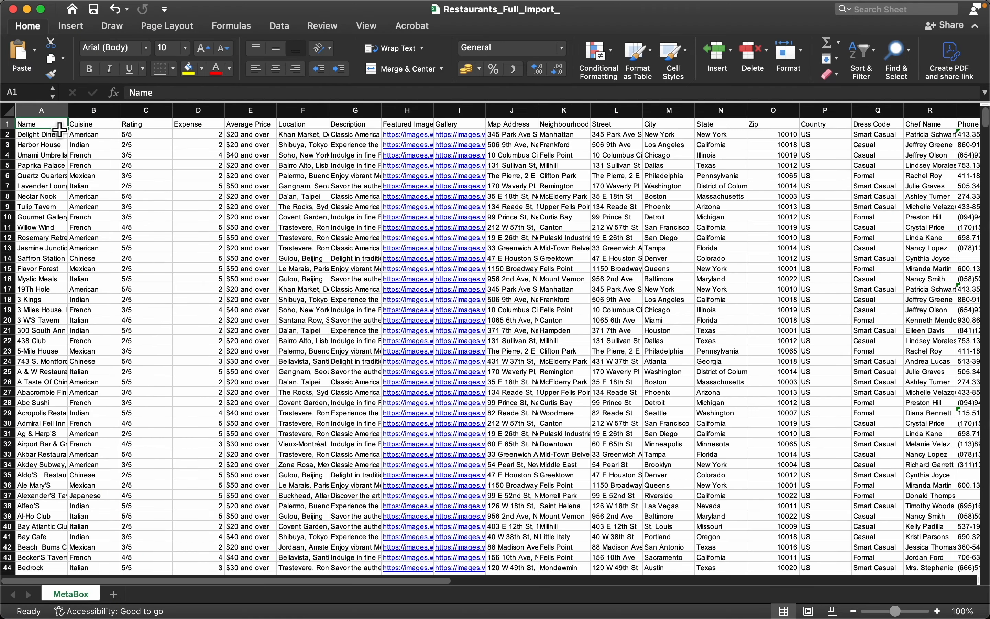
{"action": "left_click", "coordinate": [43, 112]}
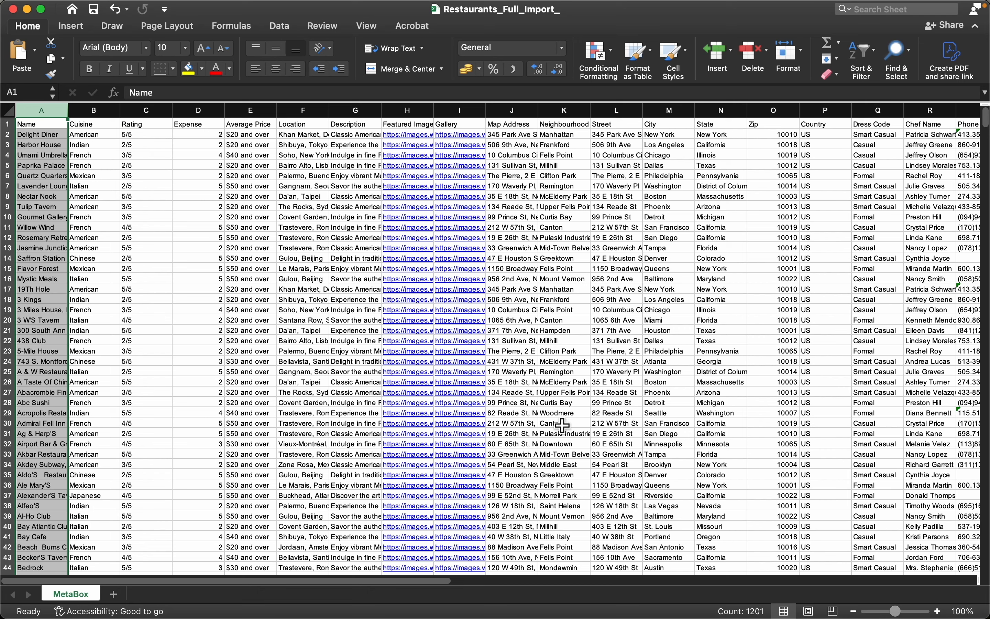
{"action": "left_click", "coordinate": [7, 123]}
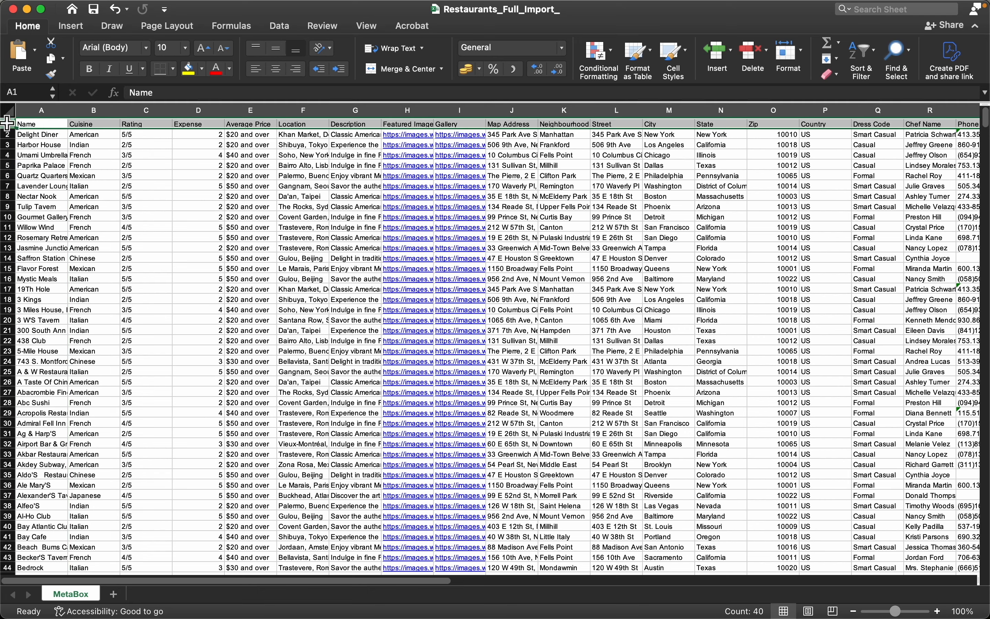
{"action": "key", "text": "super+Tab"}
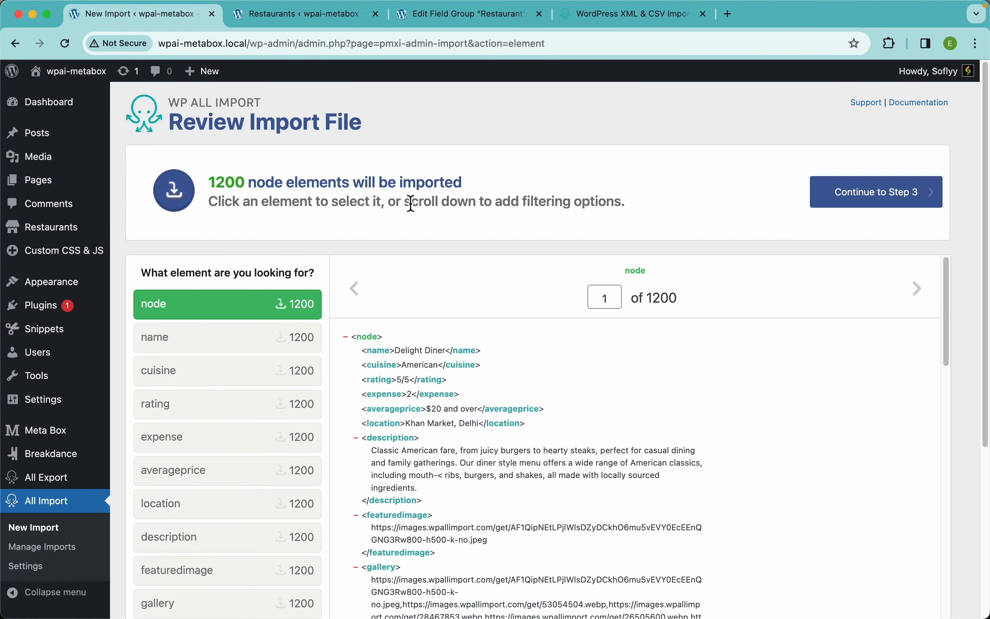
{"action": "scroll", "coordinate": [410, 204], "scroll_direction": "down", "scroll_amount": 3}
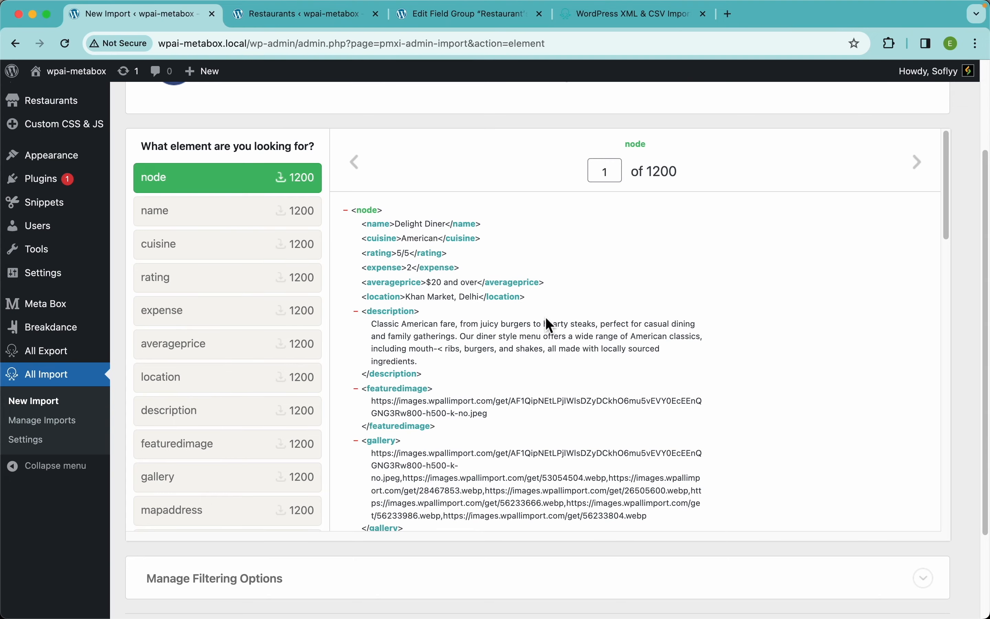
{"action": "scroll", "coordinate": [545, 317], "scroll_direction": "down", "scroll_amount": 10}
{"action": "scroll", "coordinate": [544, 316], "scroll_direction": "down", "scroll_amount": 5}
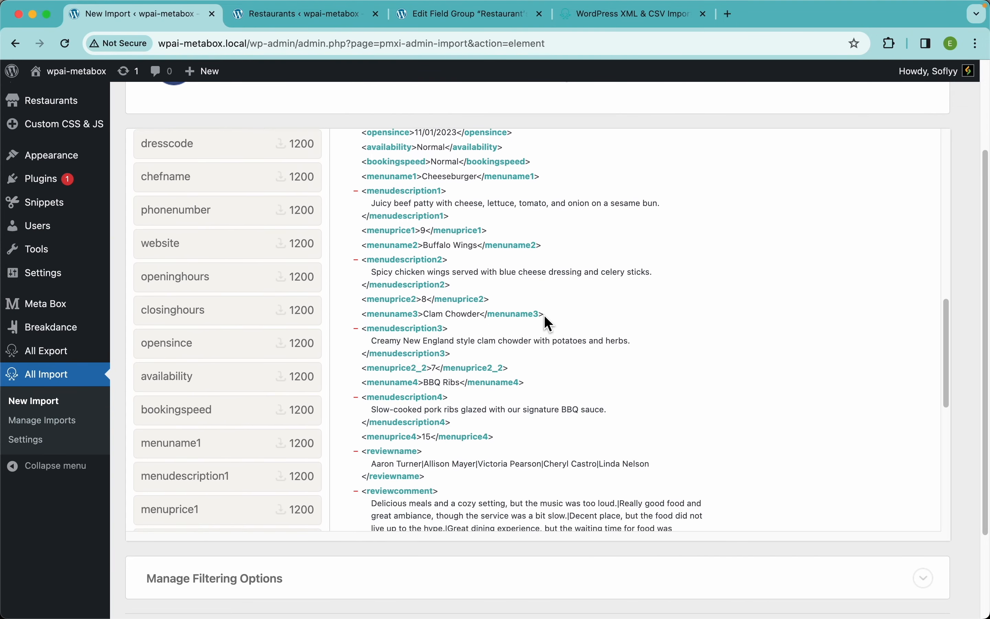
{"action": "scroll", "coordinate": [544, 315], "scroll_direction": "up", "scroll_amount": 15}
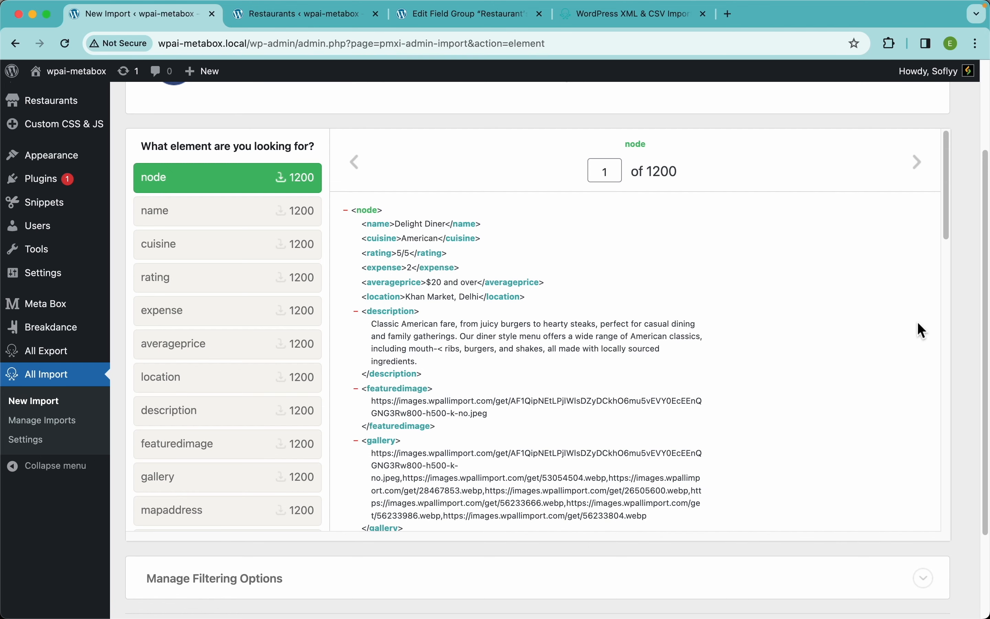
- Add a filtering rule to the import that requires the state[1] element to equal "New York"
{"action": "scroll", "coordinate": [960, 323], "scroll_direction": "down", "scroll_amount": 3}
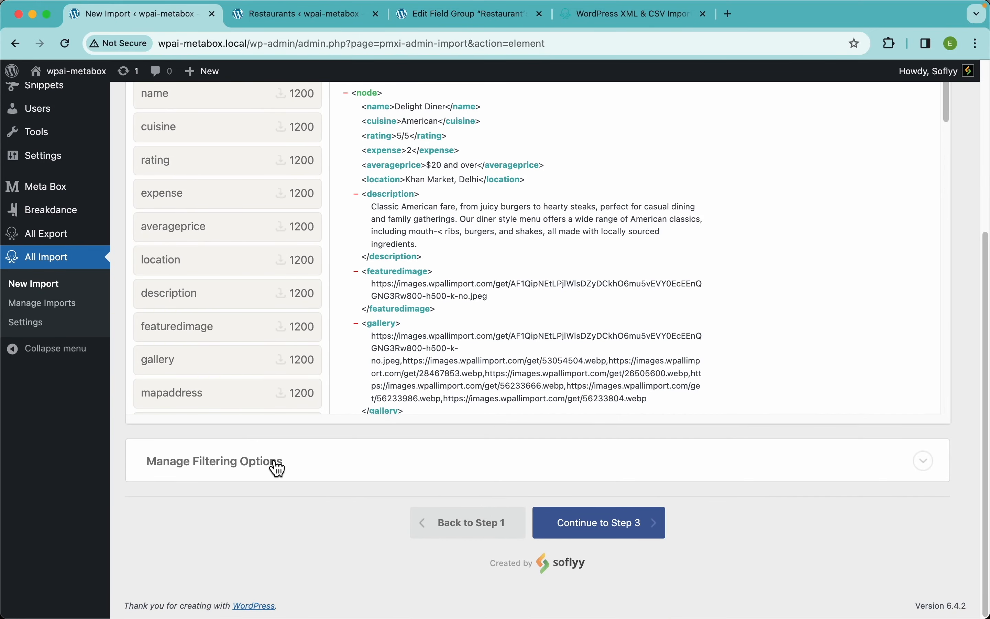
{"action": "left_click", "coordinate": [343, 469]}
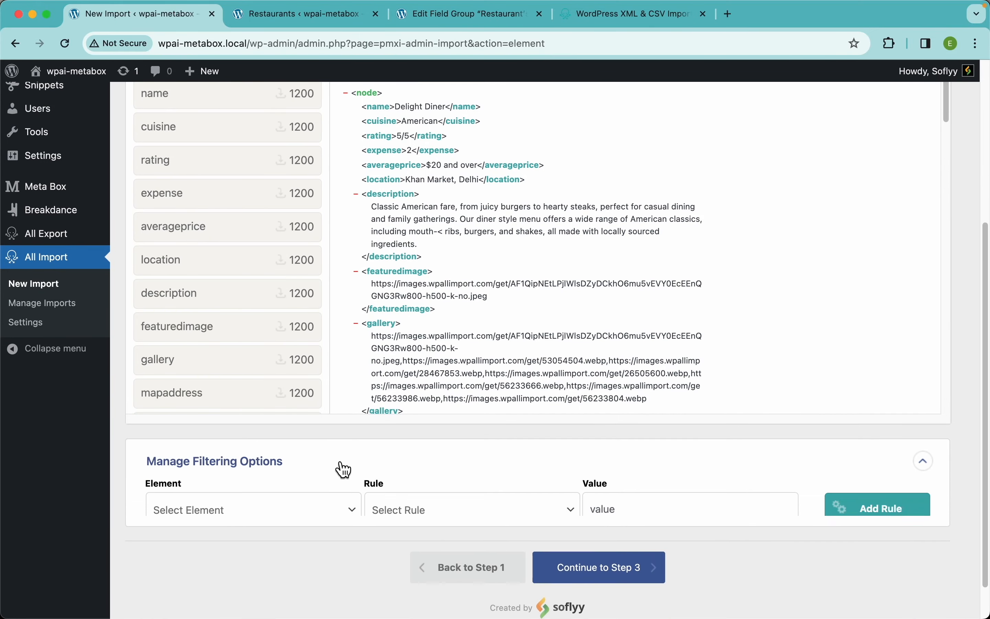
{"action": "scroll", "coordinate": [342, 469], "scroll_direction": "down", "scroll_amount": 3}
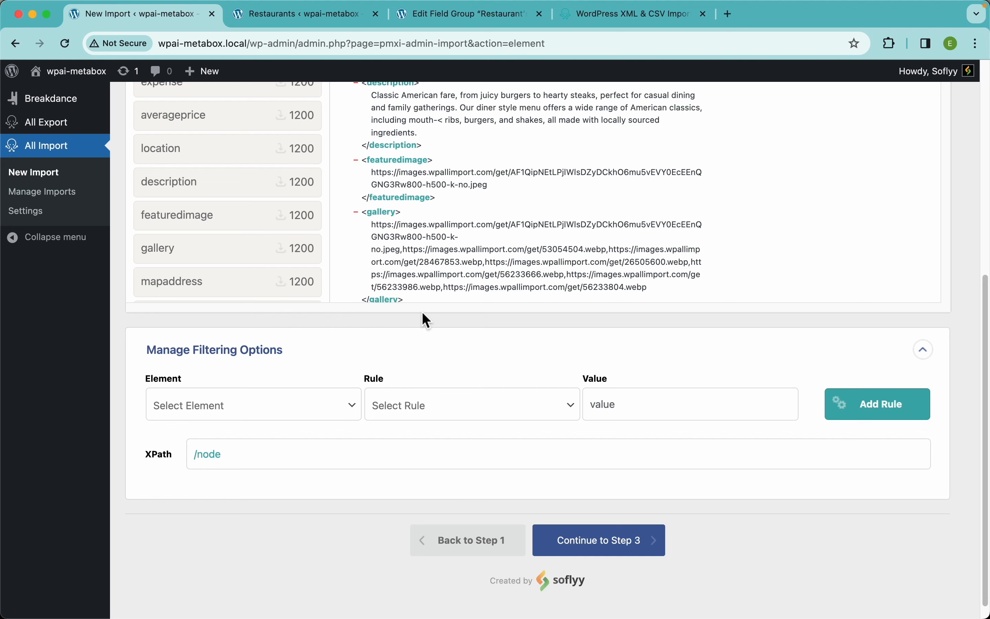
{"action": "left_click", "coordinate": [263, 407]}
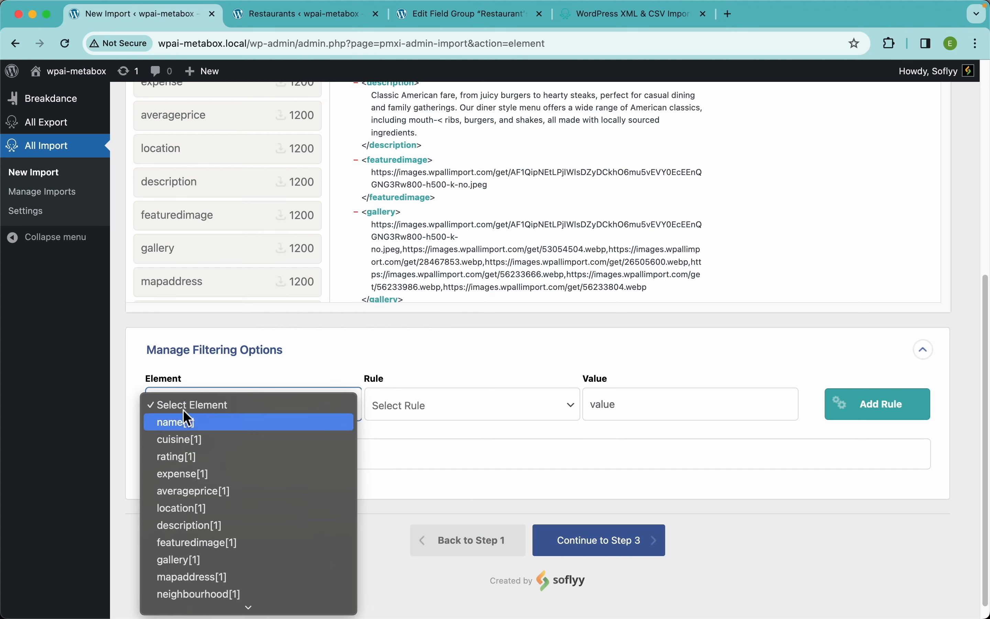
{"action": "scroll", "coordinate": [238, 462], "scroll_direction": "down", "scroll_amount": 5}
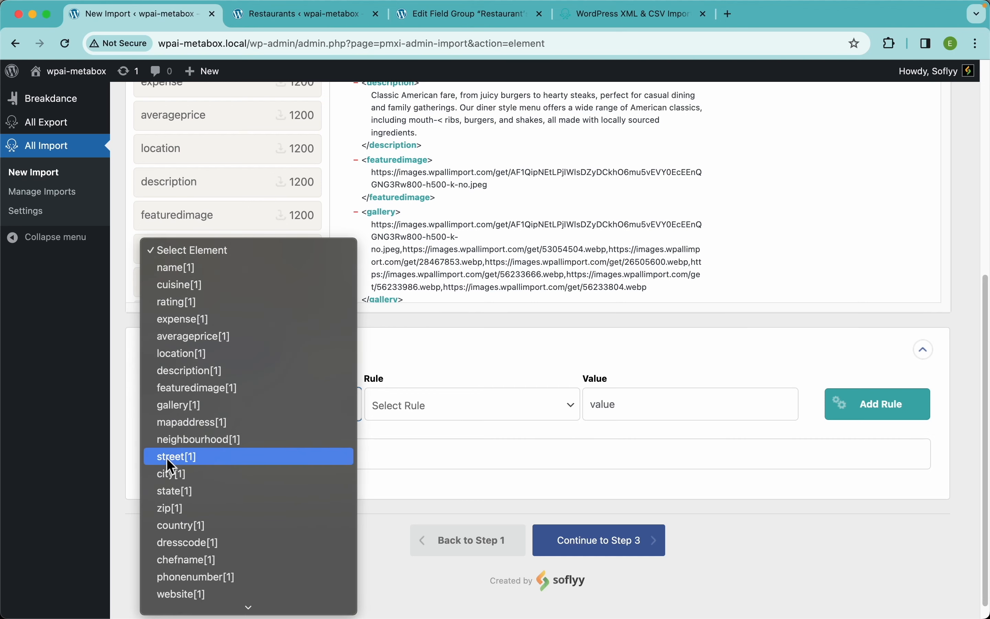
{"action": "left_click", "coordinate": [170, 492]}
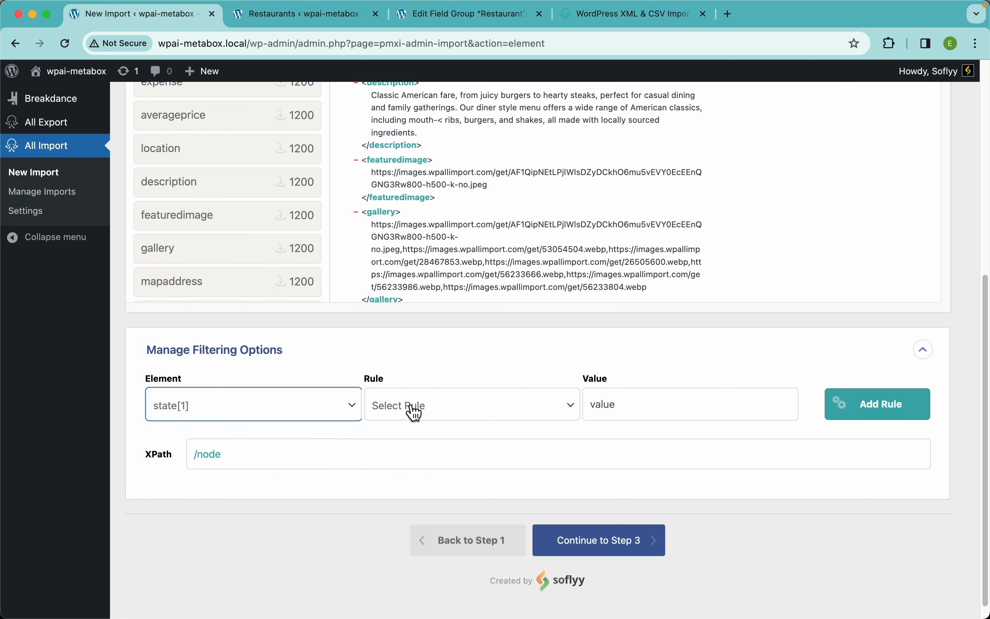
{"action": "left_click", "coordinate": [437, 405]}
{"action": "left_click", "coordinate": [435, 423]}
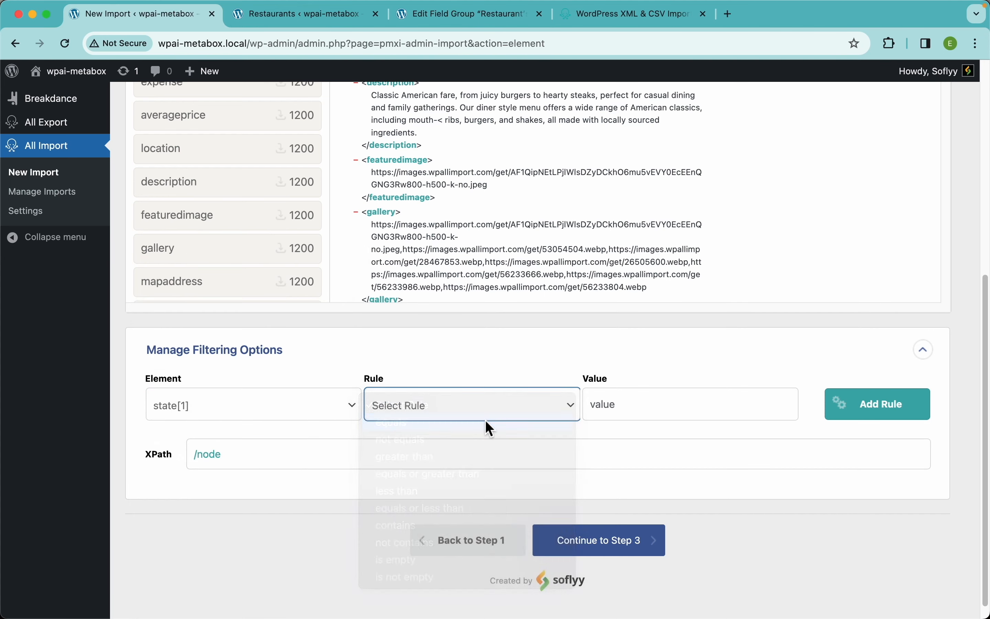
{"action": "left_click", "coordinate": [634, 415]}
{"action": "type", "text": "N"}
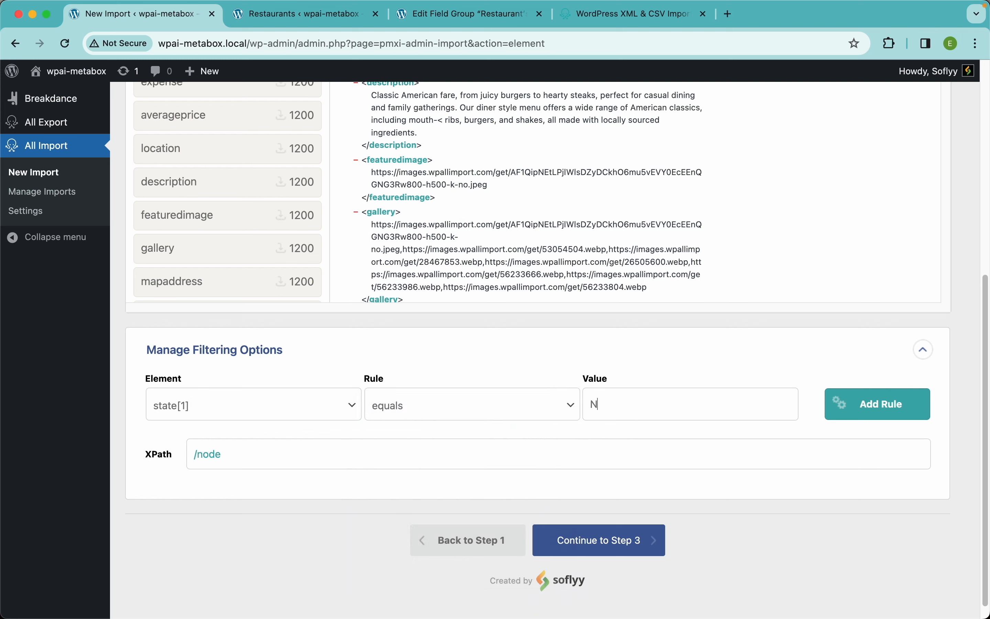
{"action": "type", "text": "ew York"}
{"action": "left_click", "coordinate": [867, 413]}
- Apply the state filter to the XPath and check how many records are selected for import
{"action": "scroll", "coordinate": [594, 482], "scroll_direction": "down", "scroll_amount": 3}
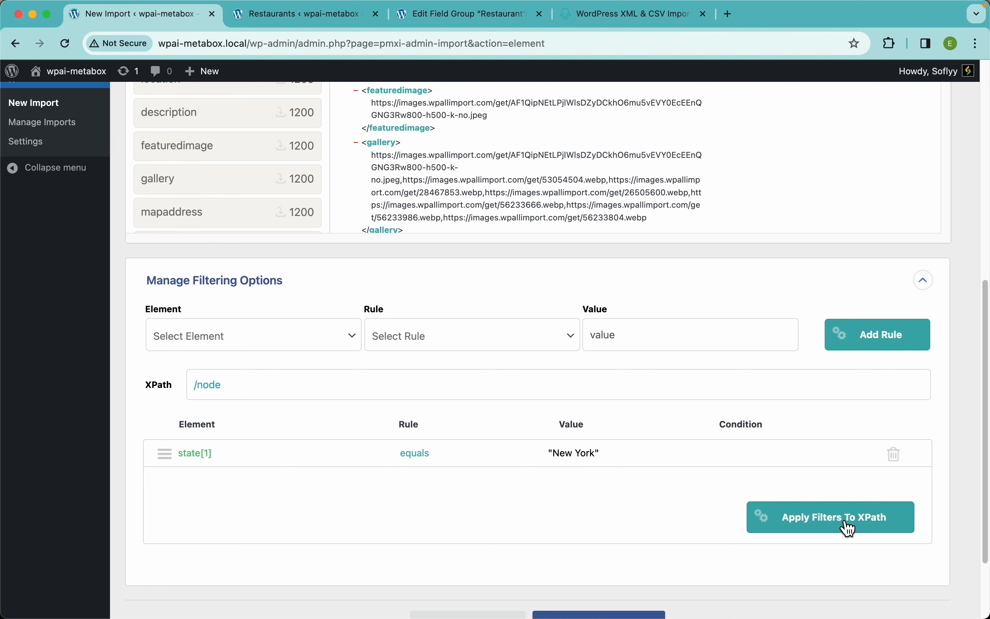
{"action": "left_click", "coordinate": [859, 526]}
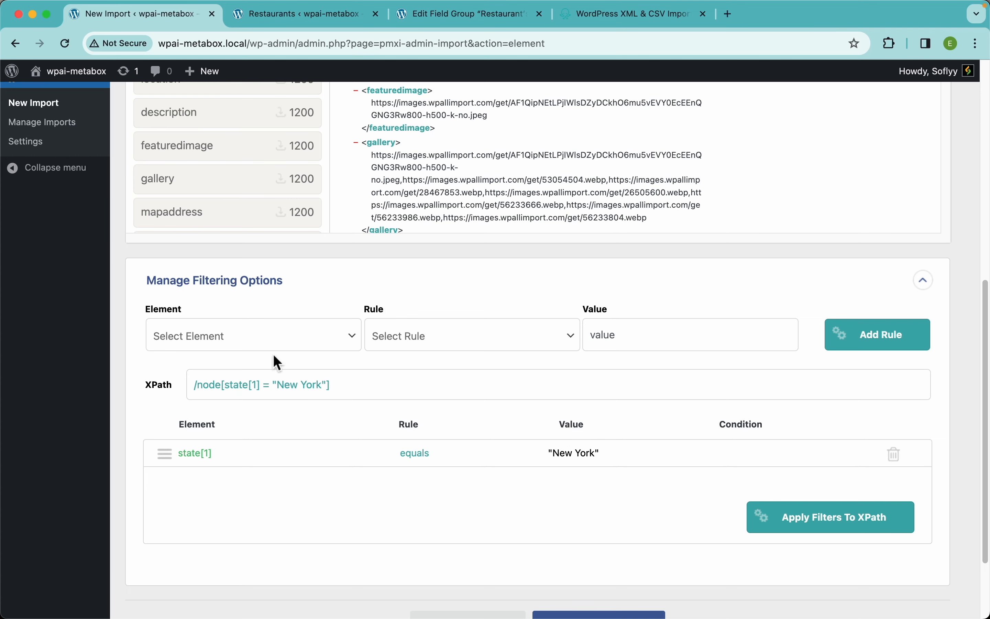
{"action": "scroll", "coordinate": [978, 274], "scroll_direction": "up", "scroll_amount": 8}
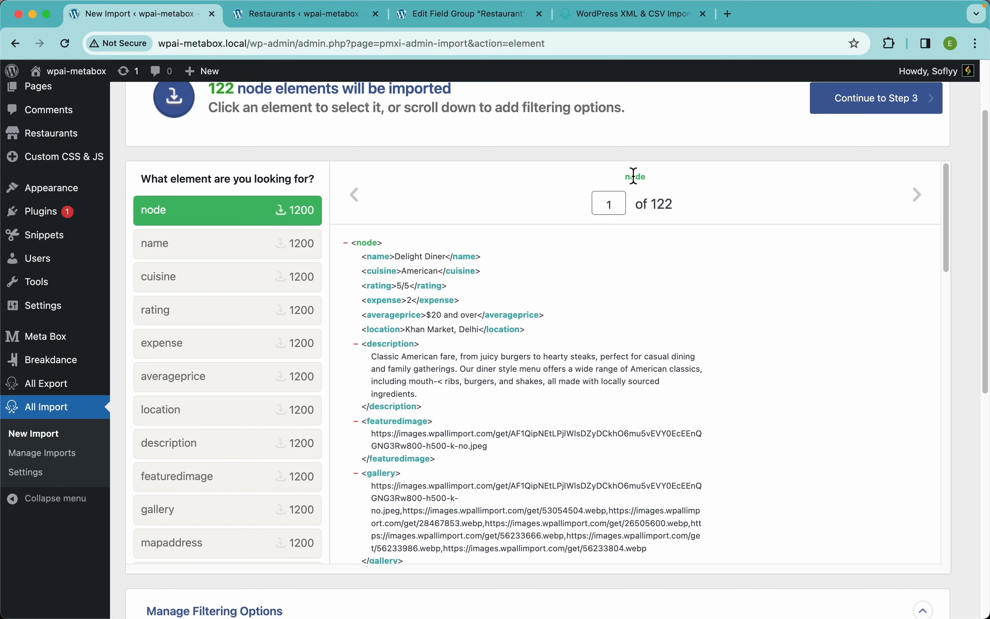
- Try a second filtering rule where cuisine[1] equals "Italian", and clear its value without adding the rule
{"action": "scroll", "coordinate": [685, 154], "scroll_direction": "down", "scroll_amount": 10}
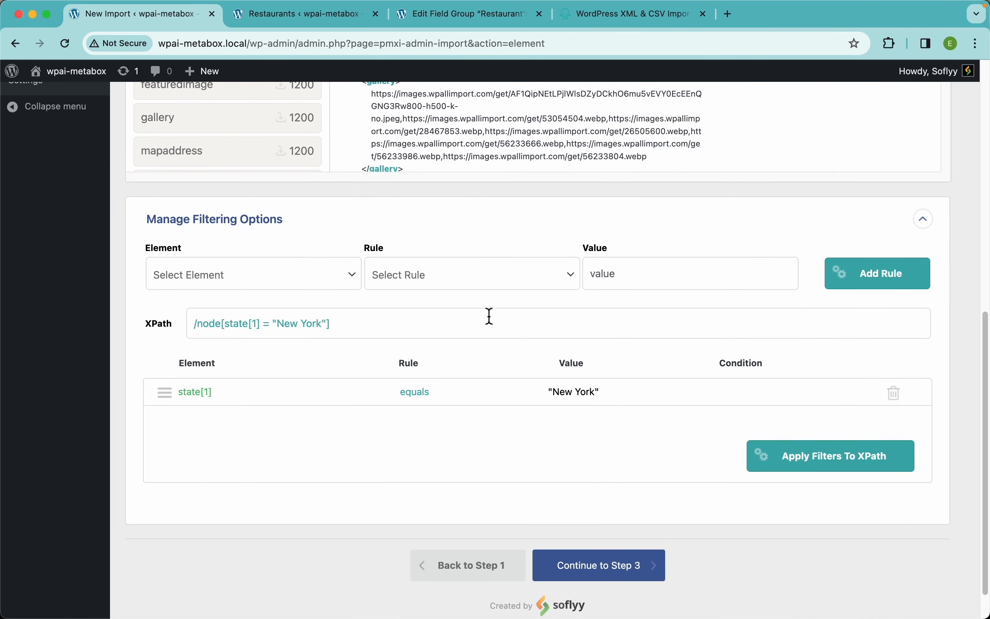
{"action": "left_click", "coordinate": [325, 287]}
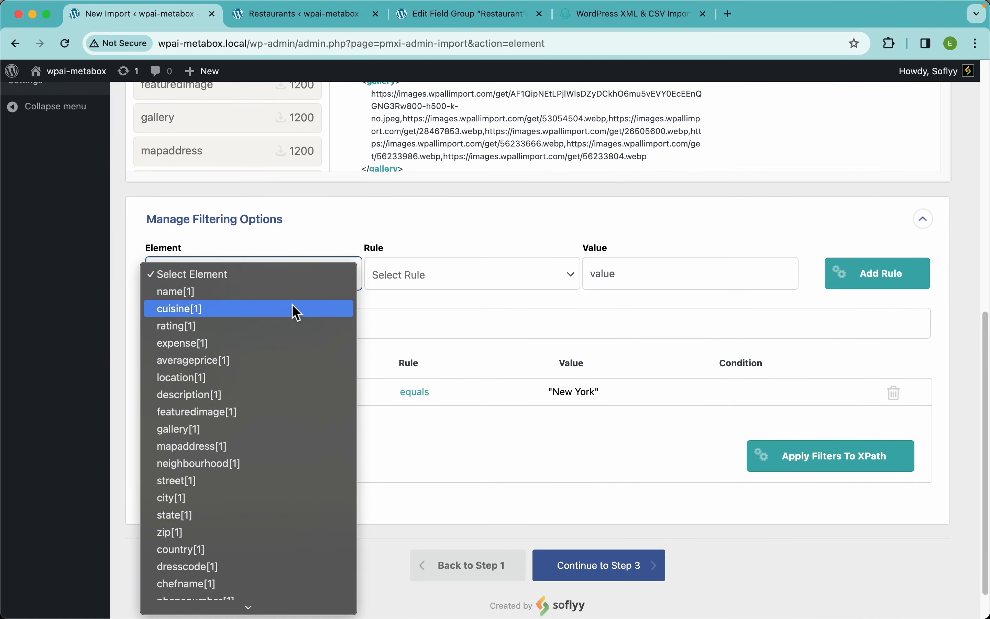
{"action": "left_click", "coordinate": [201, 309]}
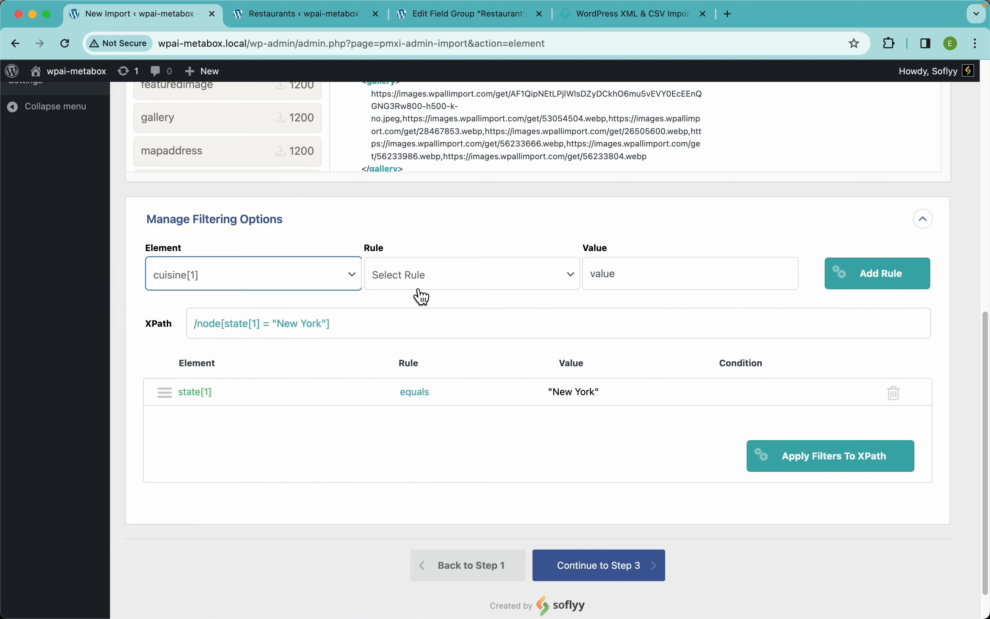
{"action": "left_click", "coordinate": [453, 290]}
{"action": "left_click", "coordinate": [394, 291]}
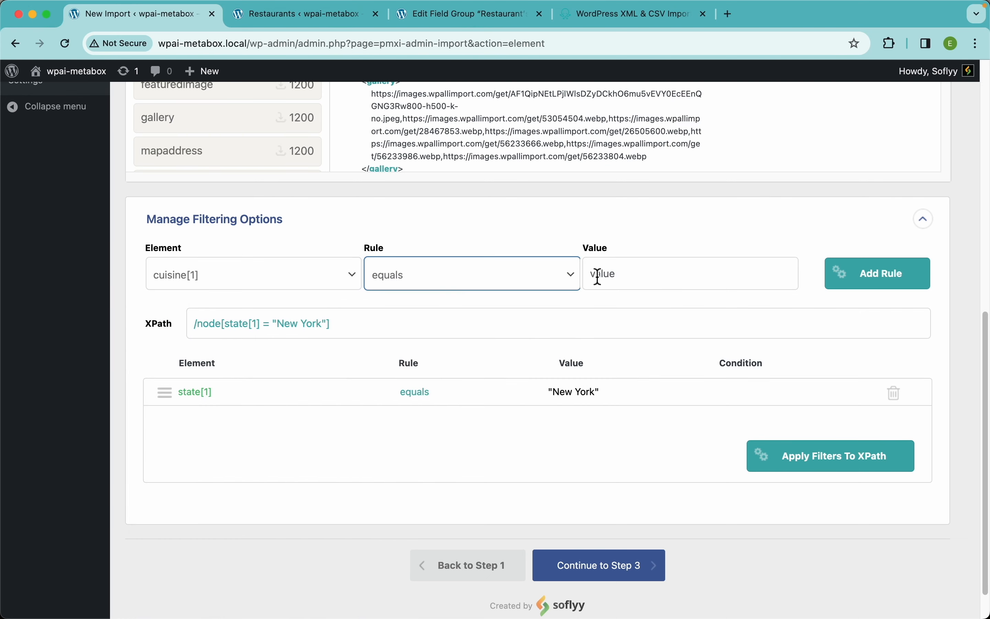
{"action": "left_click", "coordinate": [596, 275]}
{"action": "type", "text": "Italian"}
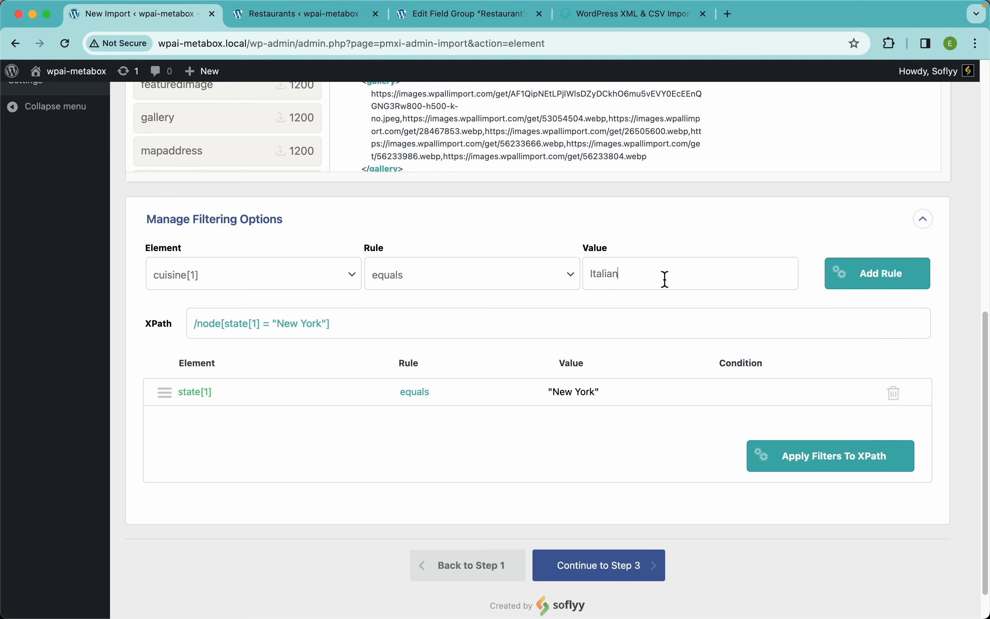
{"action": "key", "text": "super+a"}
{"action": "key", "text": "BackSpace"}
- Continue to step 3 of the import and map the name element to the restaurant title
{"action": "scroll", "coordinate": [532, 258], "scroll_direction": "up", "scroll_amount": 20}
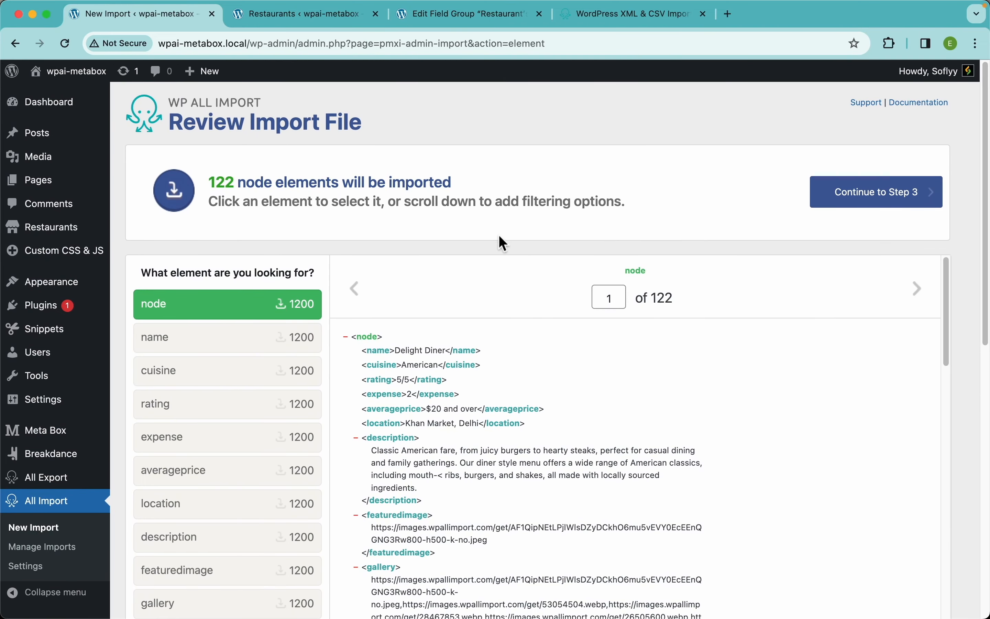
{"action": "scroll", "coordinate": [532, 225], "scroll_direction": "down", "scroll_amount": 15}
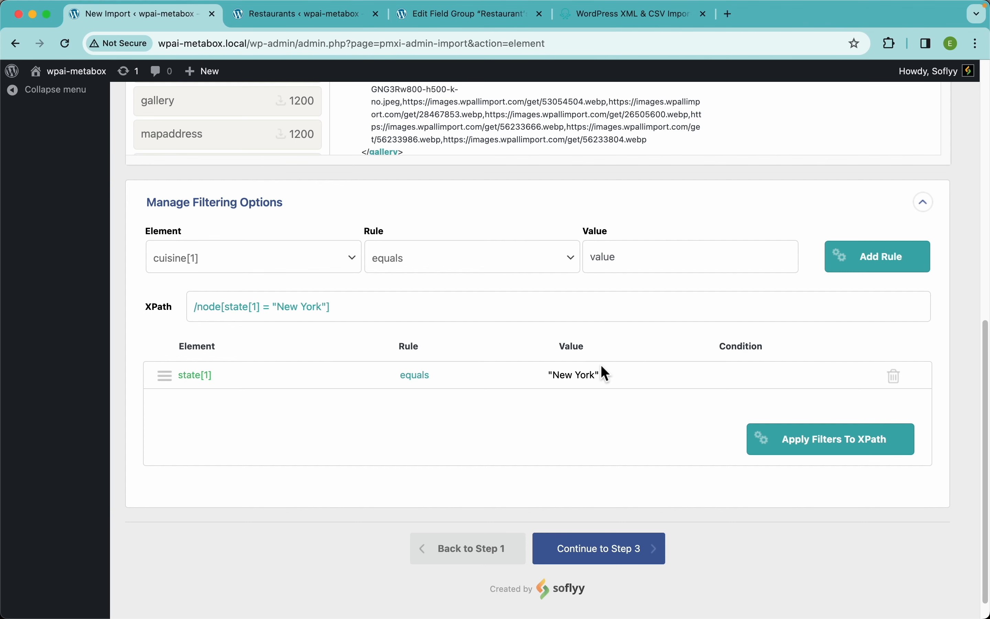
{"action": "left_click", "coordinate": [646, 557]}
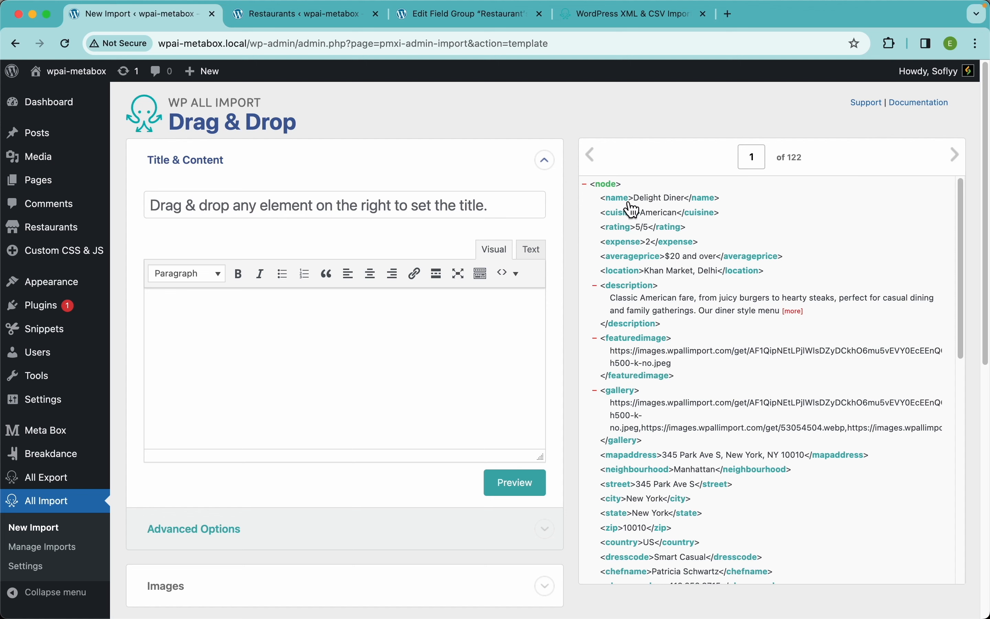
{"action": "left_click_drag", "start_coordinate": [626, 198], "coordinate": [400, 210]}
{"action": "left_click", "coordinate": [325, 236]}
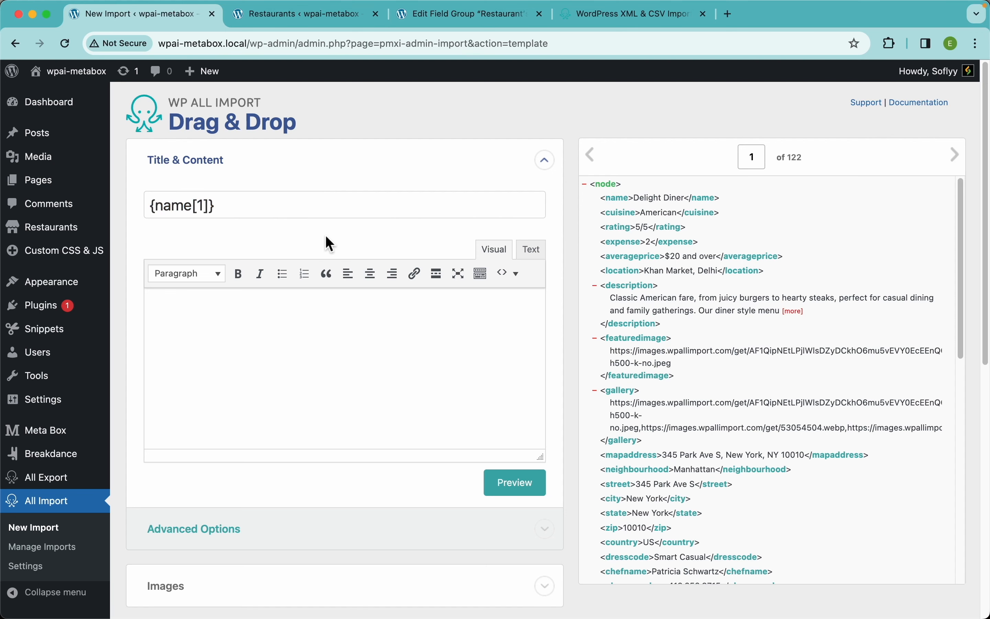
- Map the description element to the restaurant's content and preview the title and content of the first three records
{"action": "left_click", "coordinate": [518, 487]}
{"action": "left_click_drag", "start_coordinate": [641, 298], "coordinate": [404, 338]}
{"action": "left_click", "coordinate": [516, 485]}
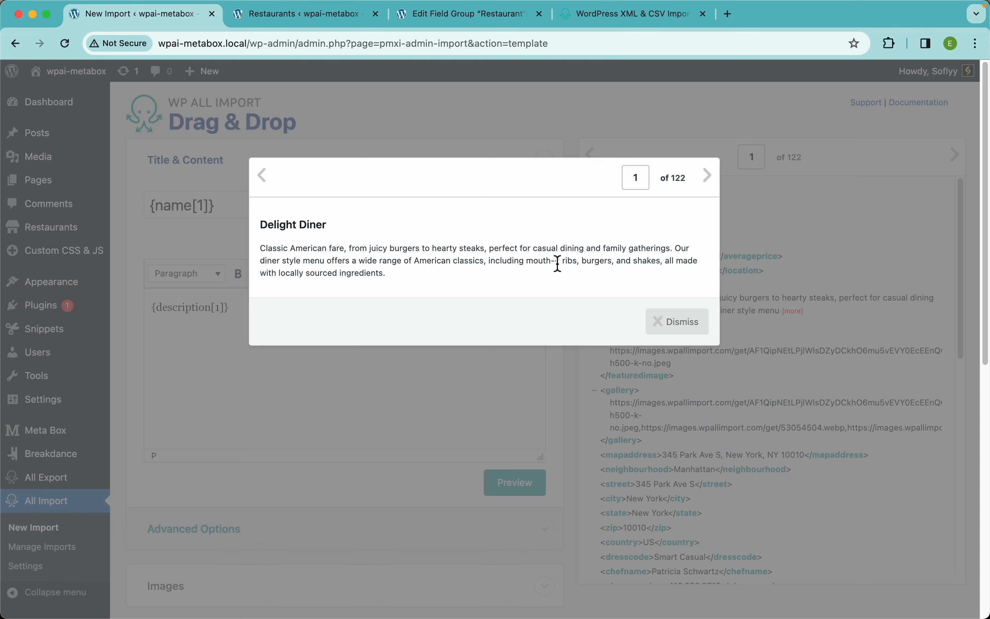
{"action": "left_click", "coordinate": [710, 189]}
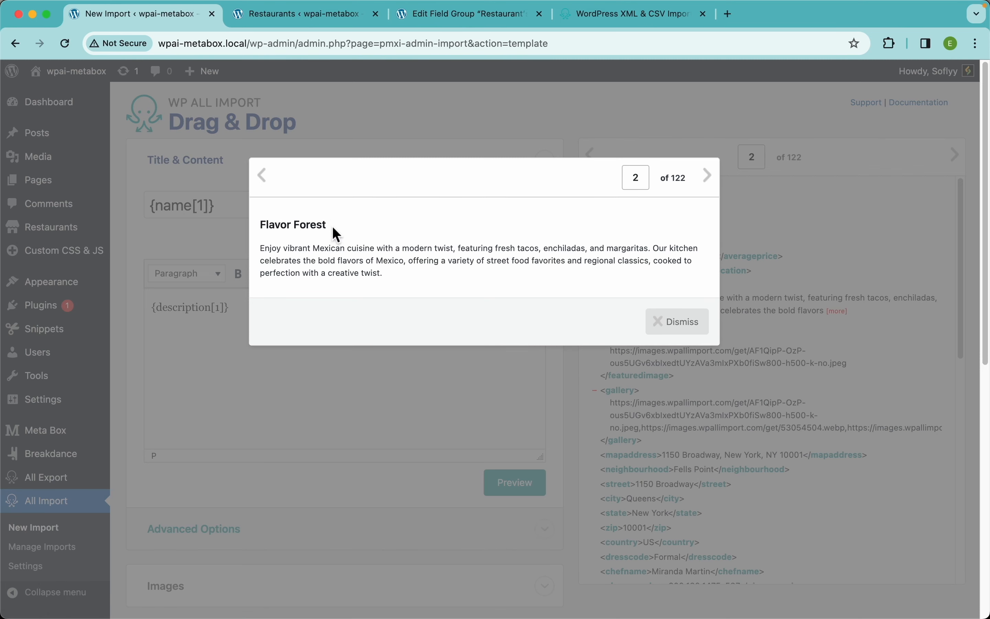
{"action": "left_click", "coordinate": [706, 178]}
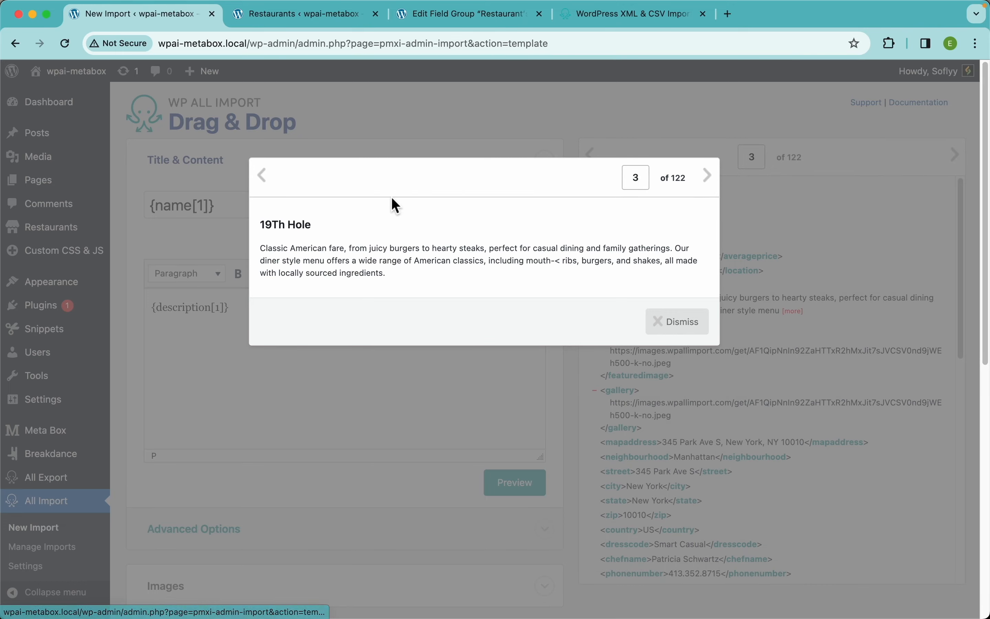
{"action": "left_click", "coordinate": [265, 180]}
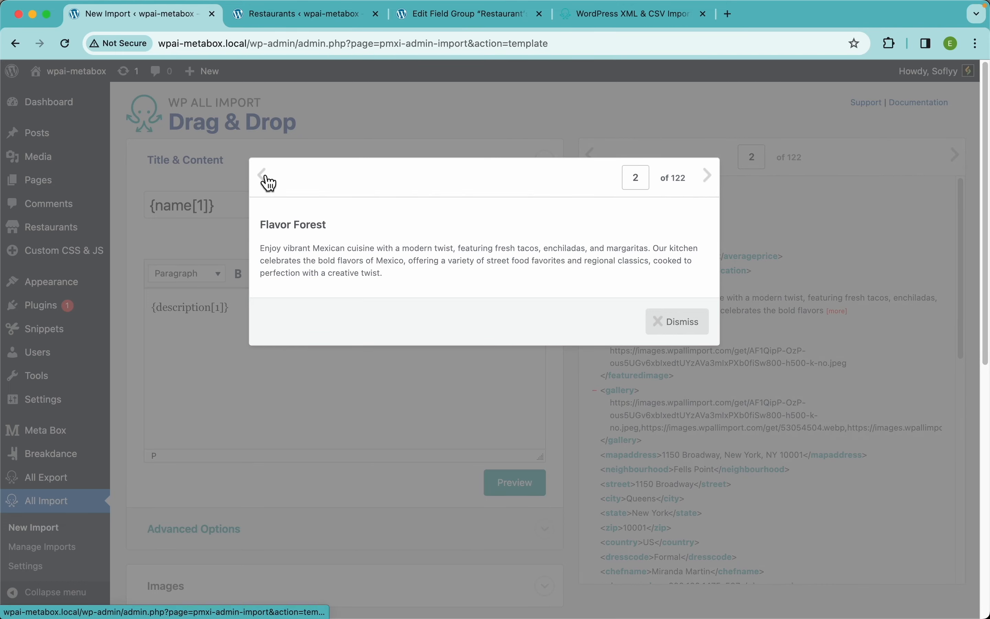
{"action": "left_click", "coordinate": [265, 180]}
{"action": "left_click", "coordinate": [670, 323]}
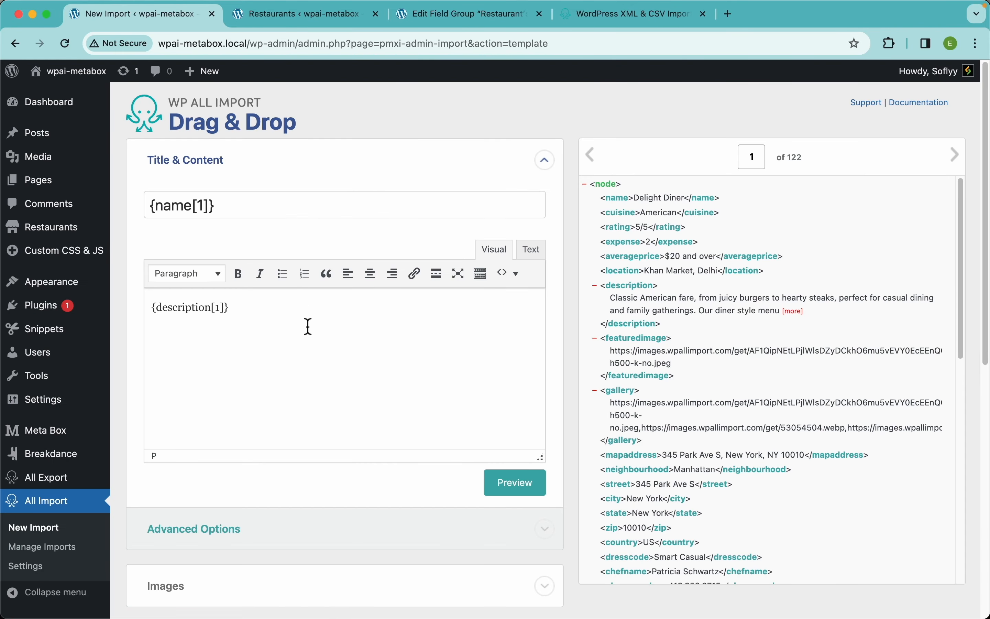
- Map the featuredimage element to the image URLs for downloading images hosted elsewhere
{"action": "scroll", "coordinate": [308, 327], "scroll_direction": "down", "scroll_amount": 5}
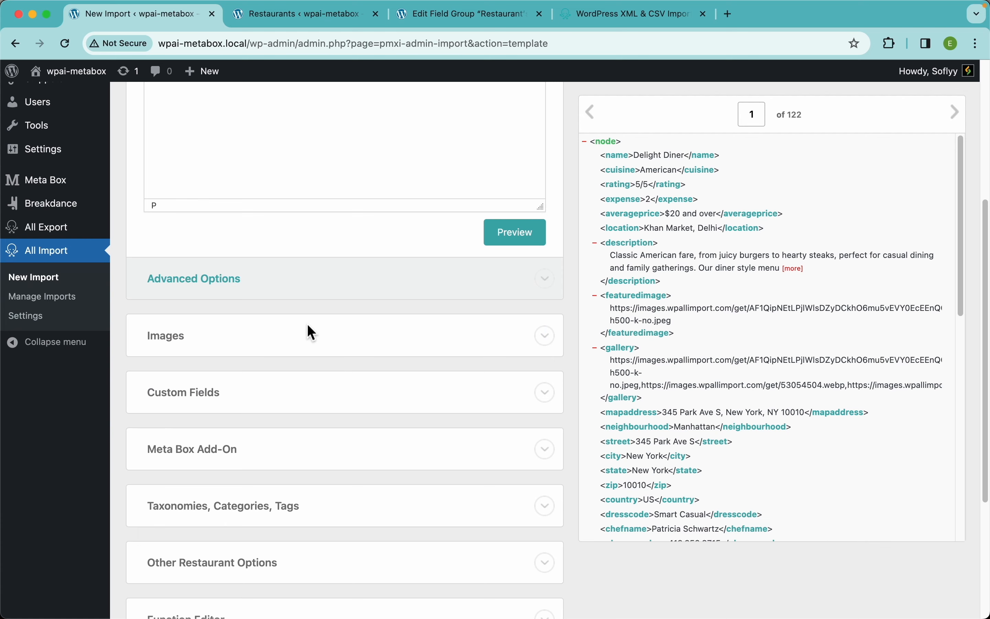
{"action": "left_click", "coordinate": [229, 346]}
{"action": "scroll", "coordinate": [286, 347], "scroll_direction": "down", "scroll_amount": 4}
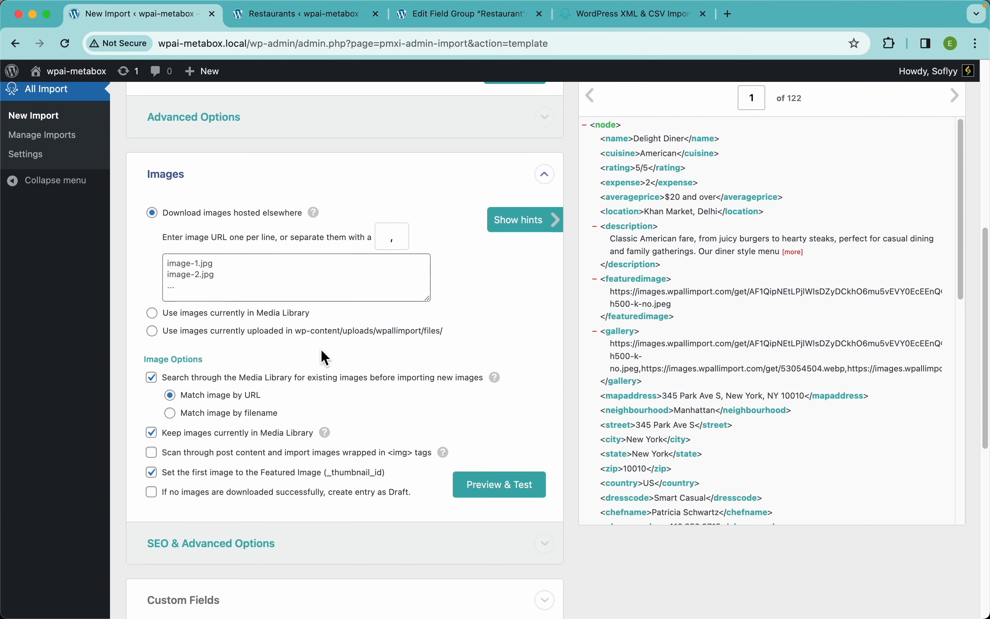
{"action": "scroll", "coordinate": [322, 351], "scroll_direction": "down", "scroll_amount": 2}
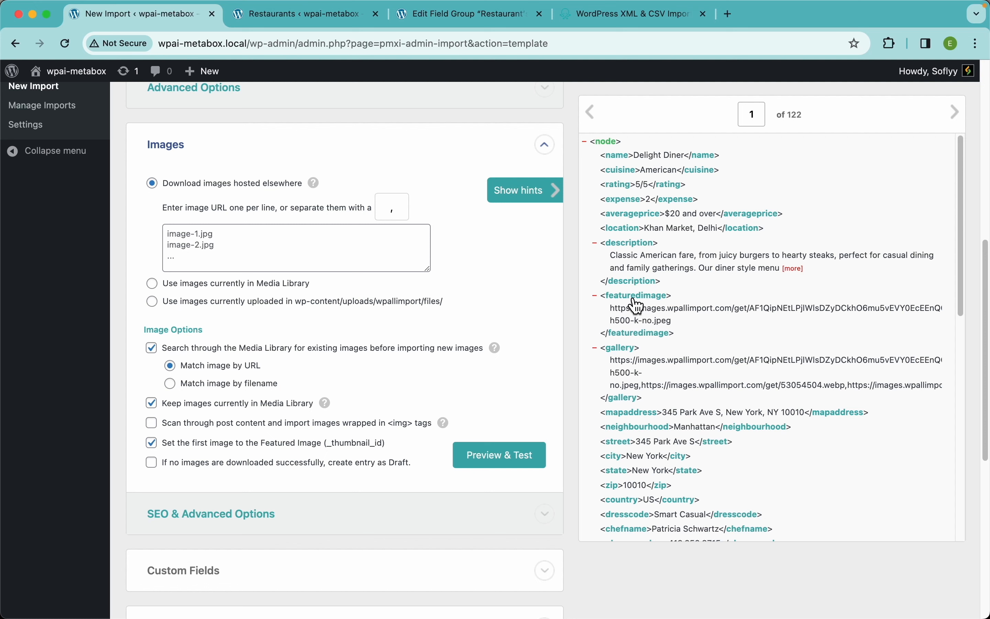
{"action": "left_click_drag", "start_coordinate": [638, 306], "coordinate": [332, 256]}
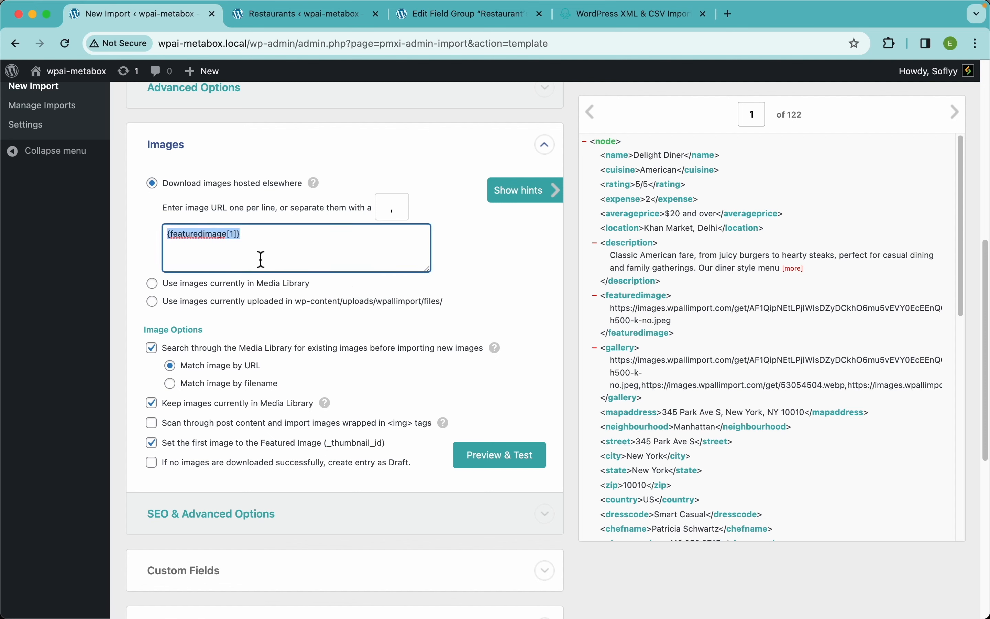
{"action": "left_click_drag", "start_coordinate": [675, 321], "coordinate": [714, 294]}
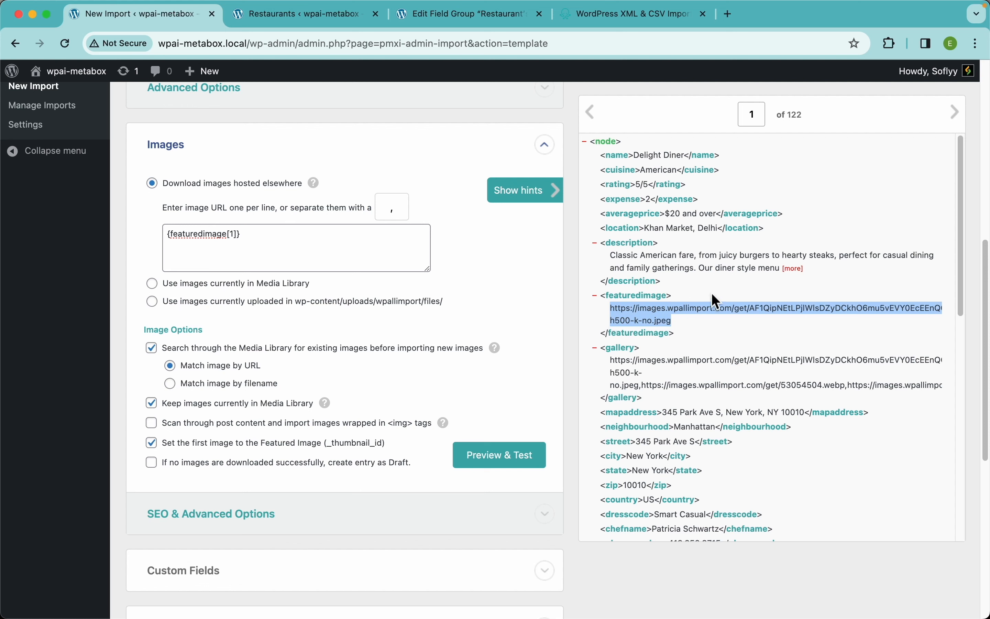
{"action": "left_click", "coordinate": [682, 313]}
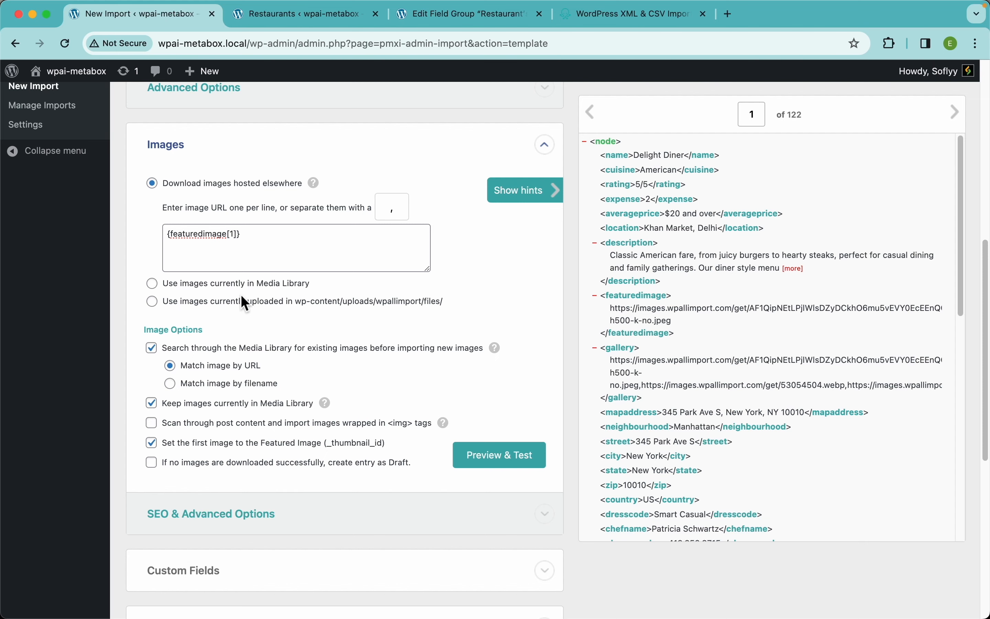
- Try the Media Library and wp-content/uploads/wpallimport/files/ image sources, and switch back to downloading images hosted elsewhere
{"action": "left_click", "coordinate": [211, 283]}
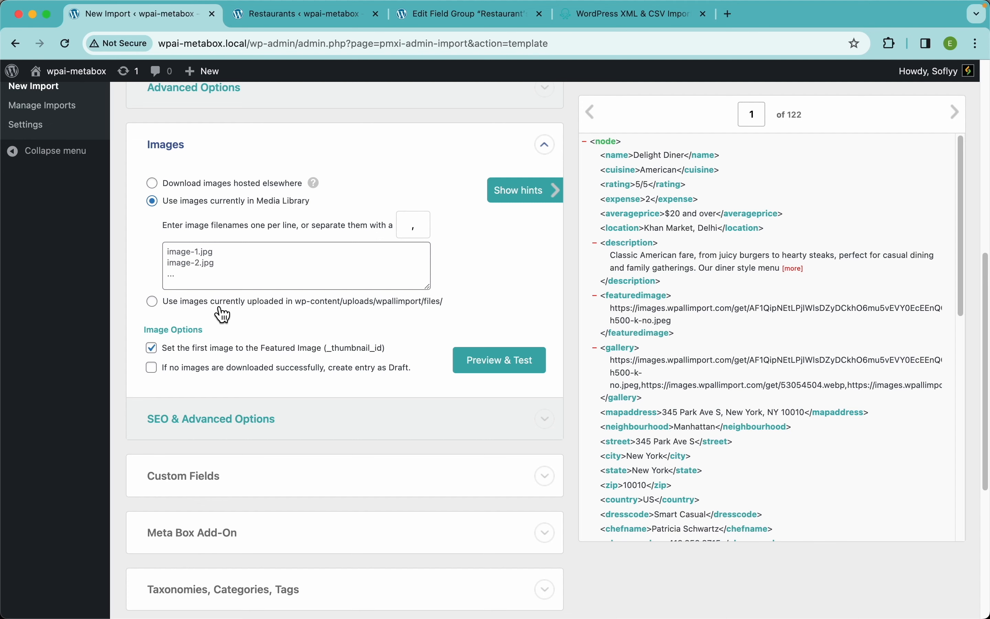
{"action": "left_click", "coordinate": [222, 311]}
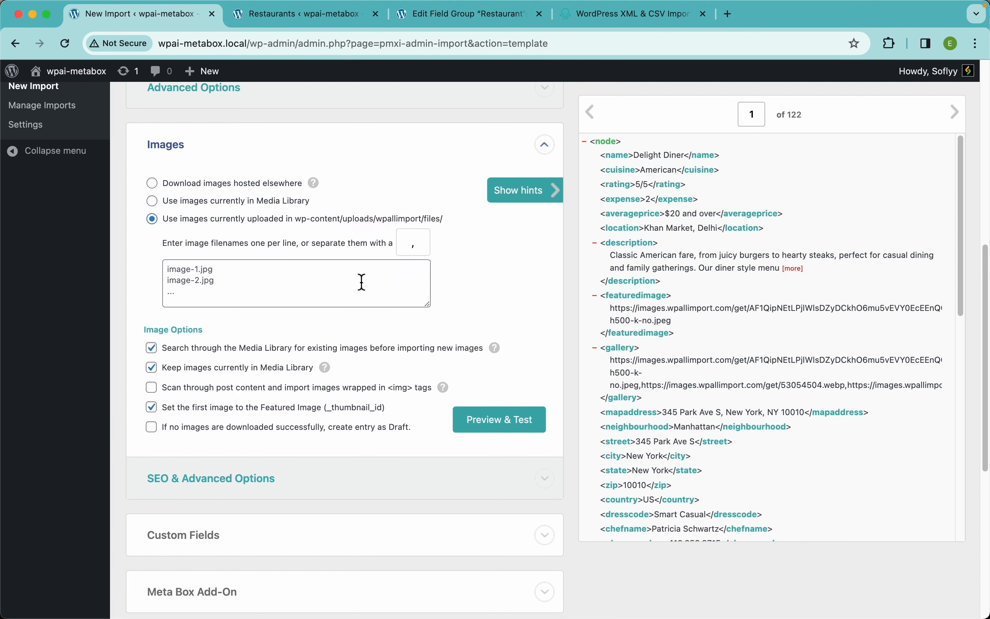
{"action": "left_click", "coordinate": [221, 185]}
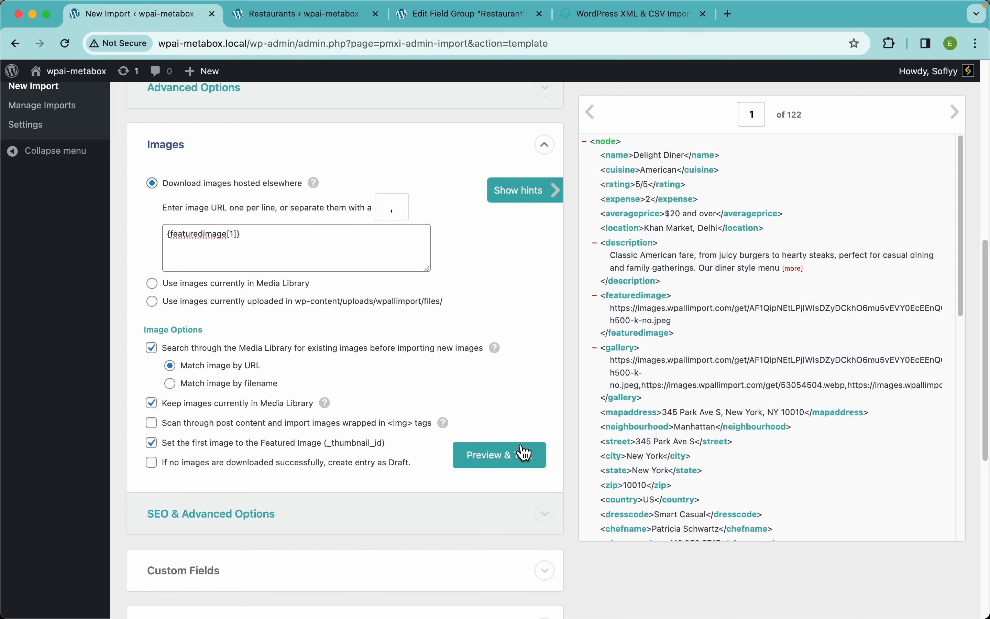
- Preview the first record's image and run the image download test
{"action": "left_click", "coordinate": [527, 466]}
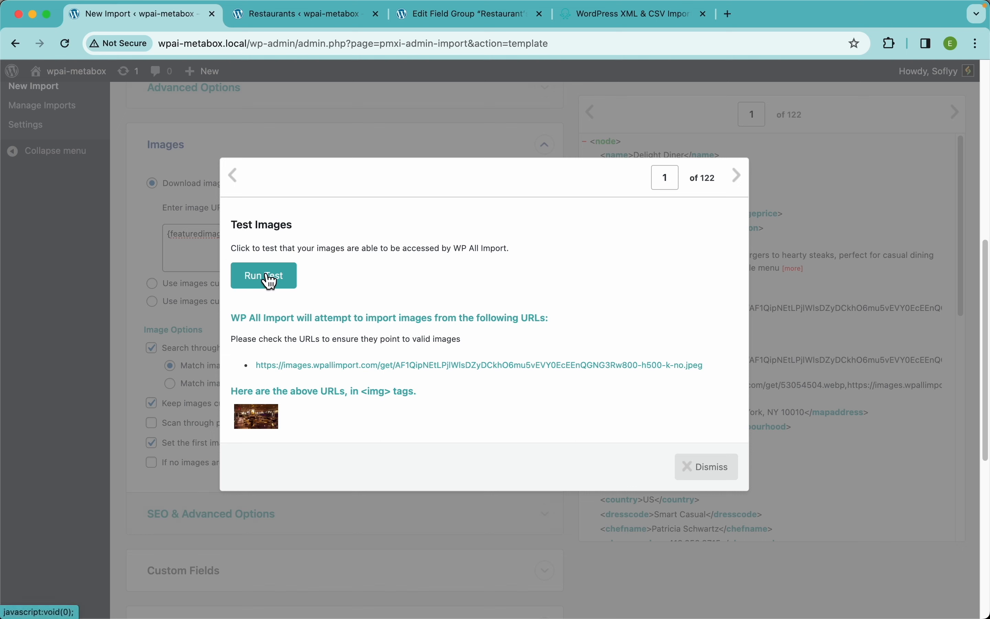
{"action": "left_click", "coordinate": [286, 287]}
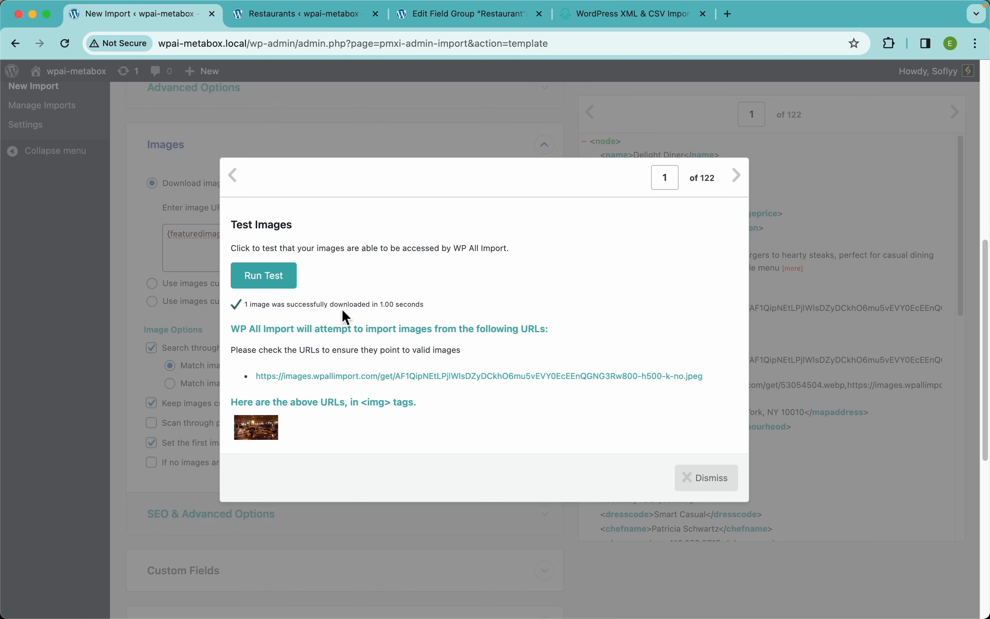
{"action": "left_click", "coordinate": [707, 483]}
- Review the image options for searching the Media Library and setting the first image as the Featured Image
{"action": "scroll", "coordinate": [390, 323], "scroll_direction": "down", "scroll_amount": 5}
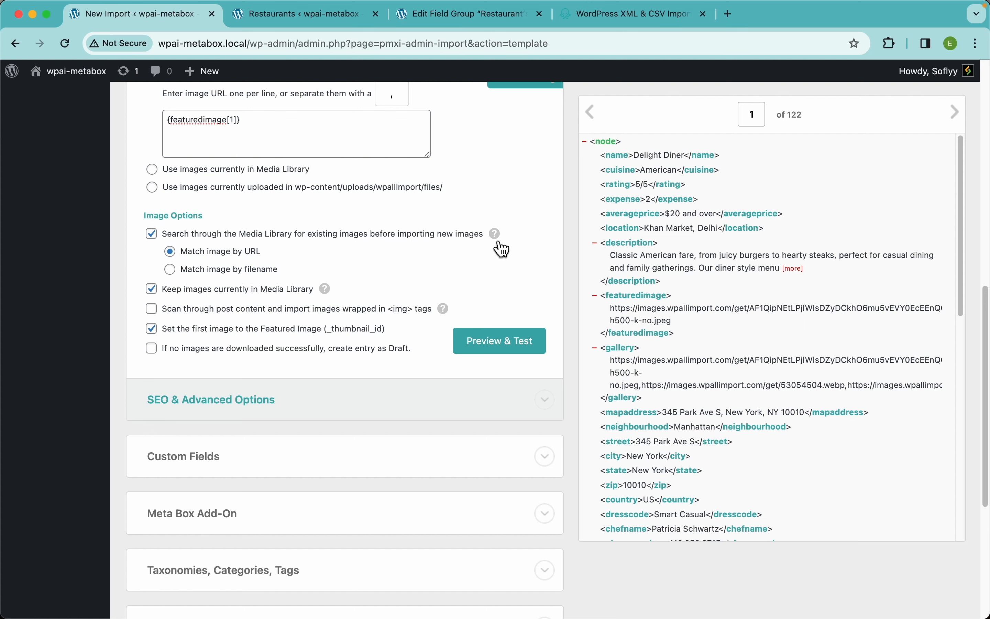
{"action": "mouse_move", "coordinate": [504, 244]}
{"action": "left_click_drag", "start_coordinate": [404, 332], "coordinate": [172, 336]}
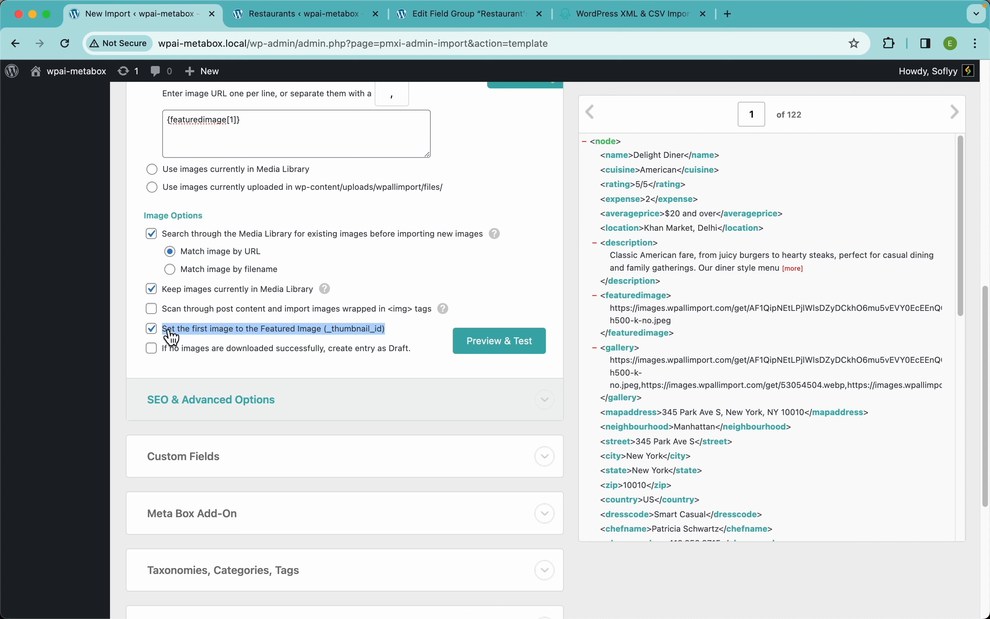
{"action": "left_click", "coordinate": [430, 347]}
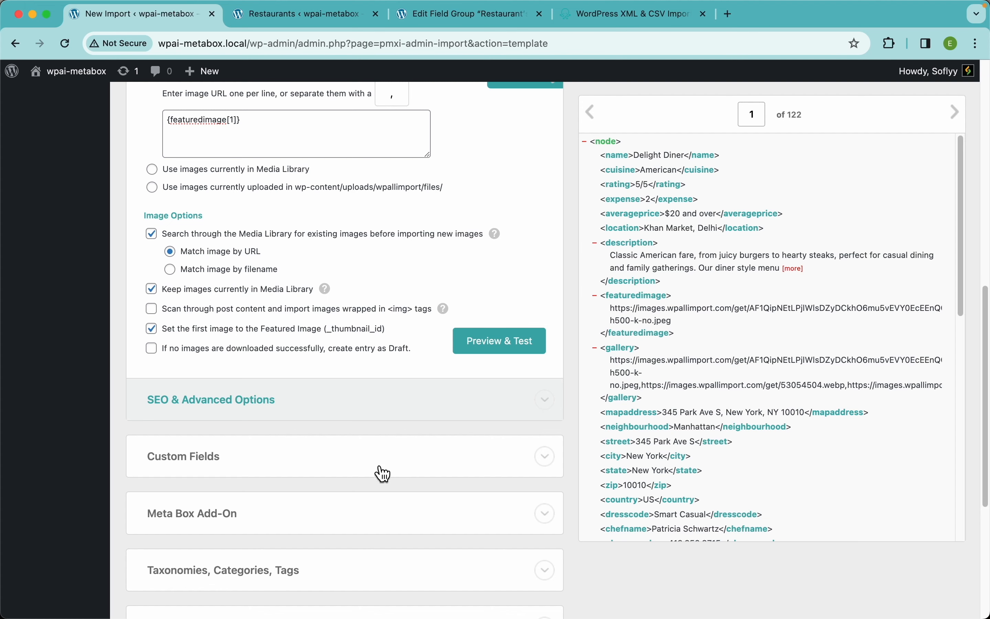
- Enable the Restaurant's Info field group in the Meta Box Add-On section and look through its fields
{"action": "scroll", "coordinate": [316, 335], "scroll_direction": "down", "scroll_amount": 5}
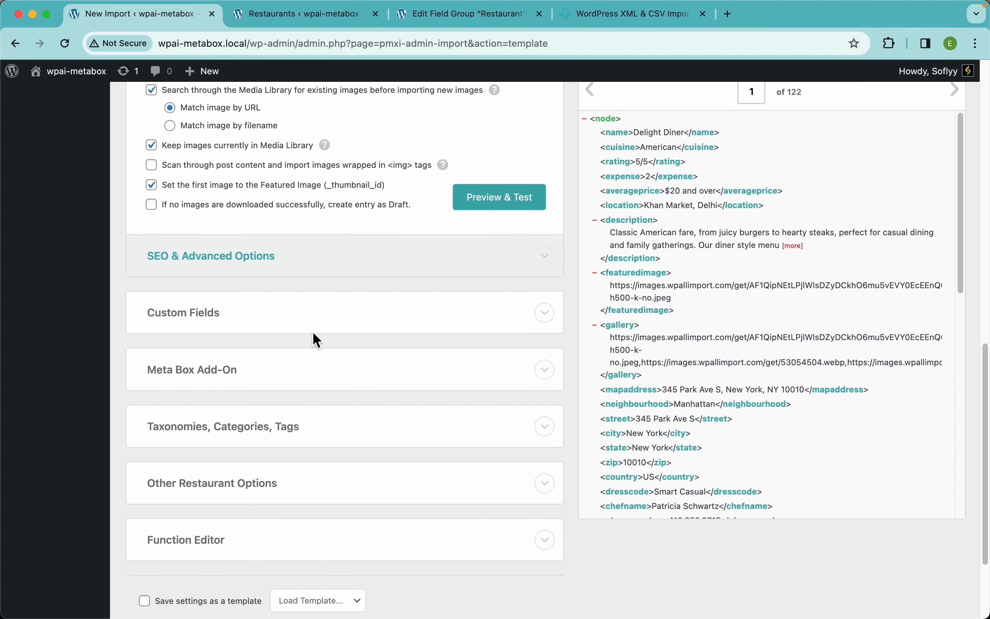
{"action": "left_click", "coordinate": [250, 326]}
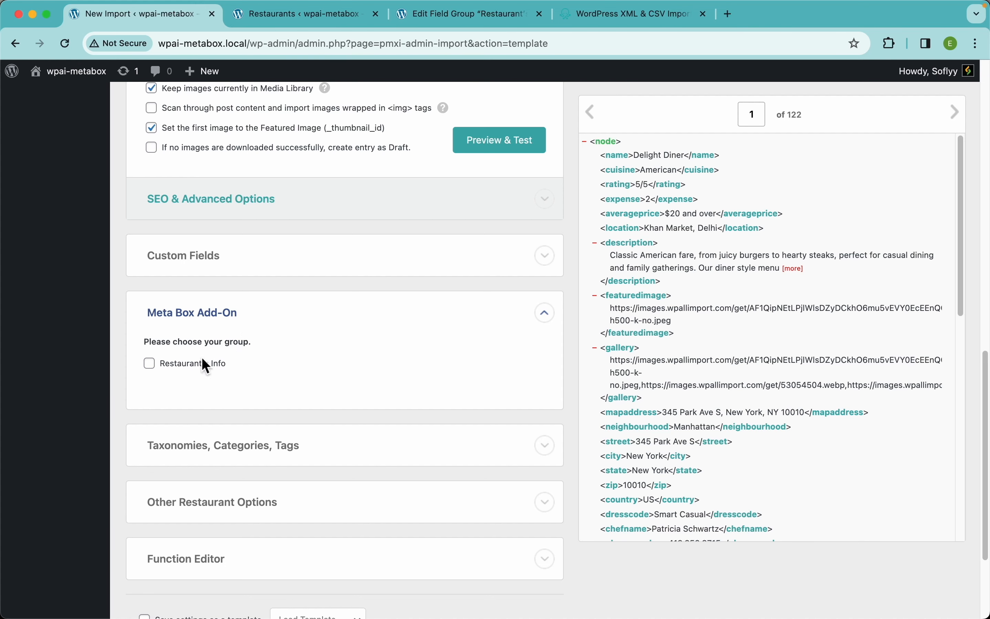
{"action": "left_click", "coordinate": [208, 366]}
{"action": "scroll", "coordinate": [356, 376], "scroll_direction": "down", "scroll_amount": 10}
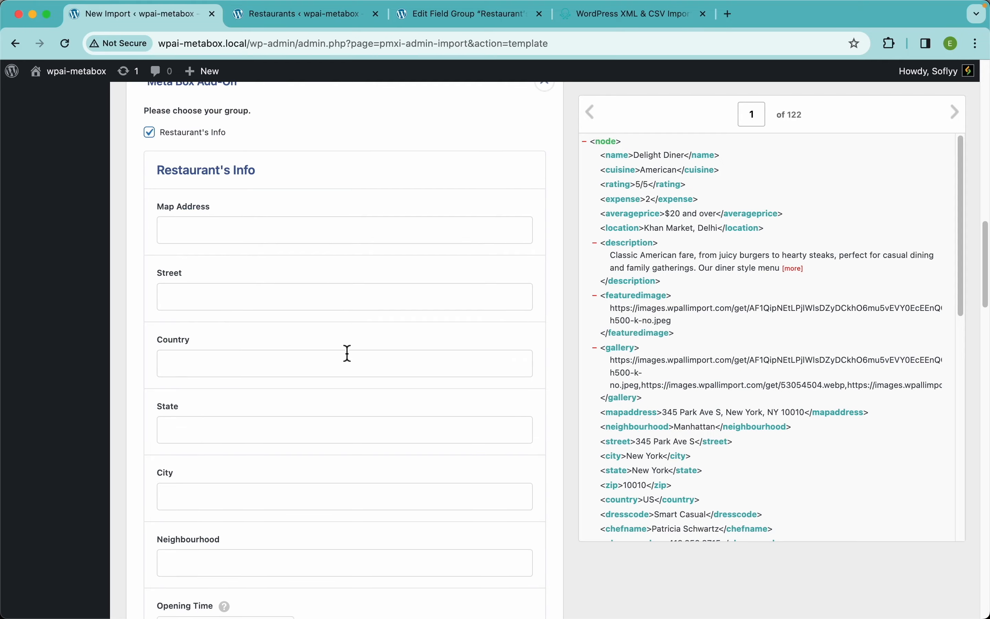
{"action": "scroll", "coordinate": [346, 352], "scroll_direction": "down", "scroll_amount": 15}
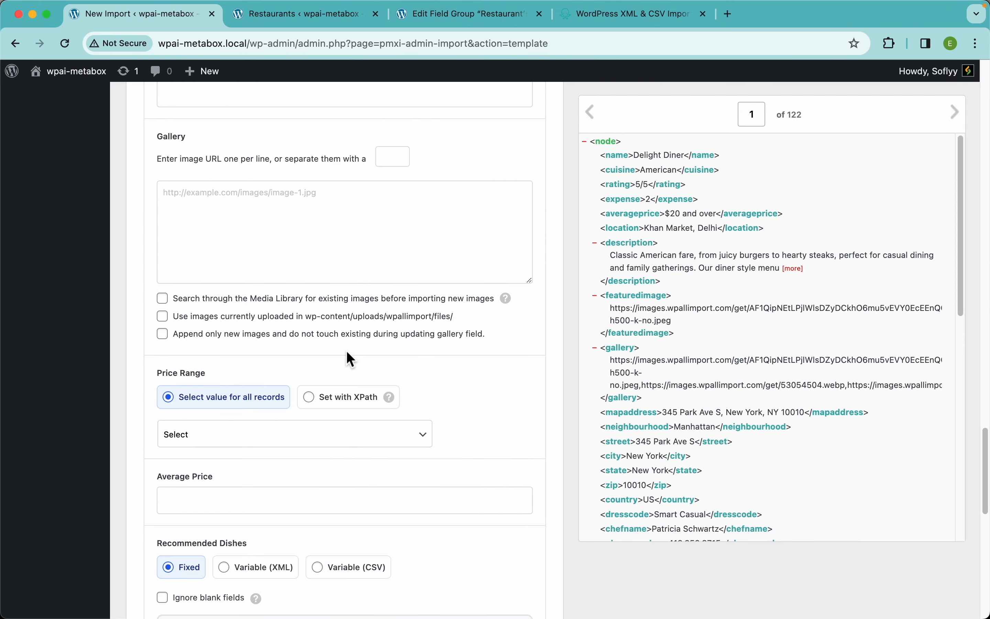
{"action": "scroll", "coordinate": [347, 356], "scroll_direction": "down", "scroll_amount": 6}
{"action": "scroll", "coordinate": [347, 356], "scroll_direction": "up", "scroll_amount": 20}
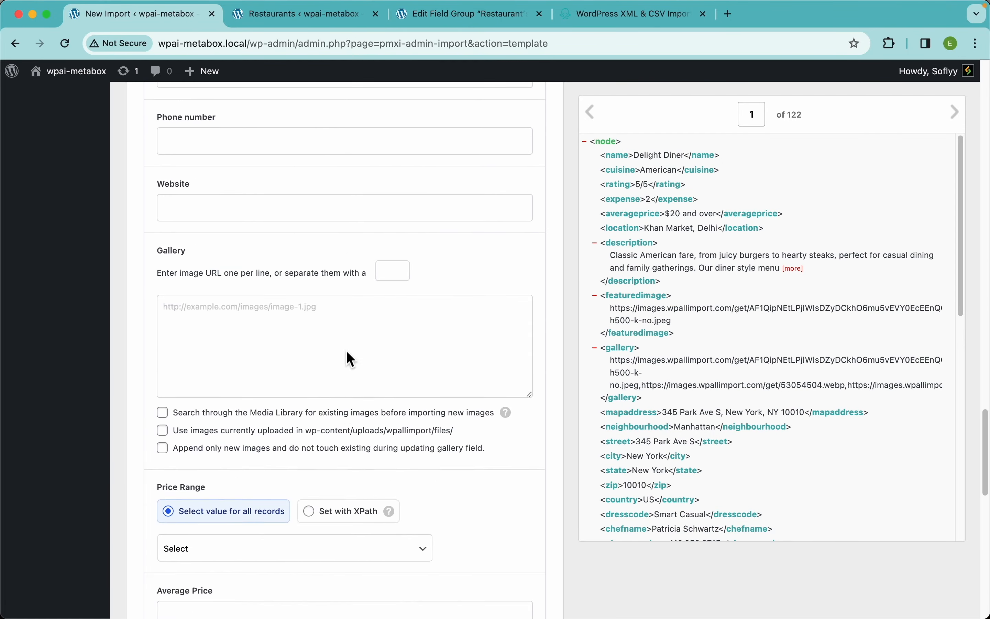
{"action": "scroll", "coordinate": [347, 356], "scroll_direction": "up", "scroll_amount": 12}
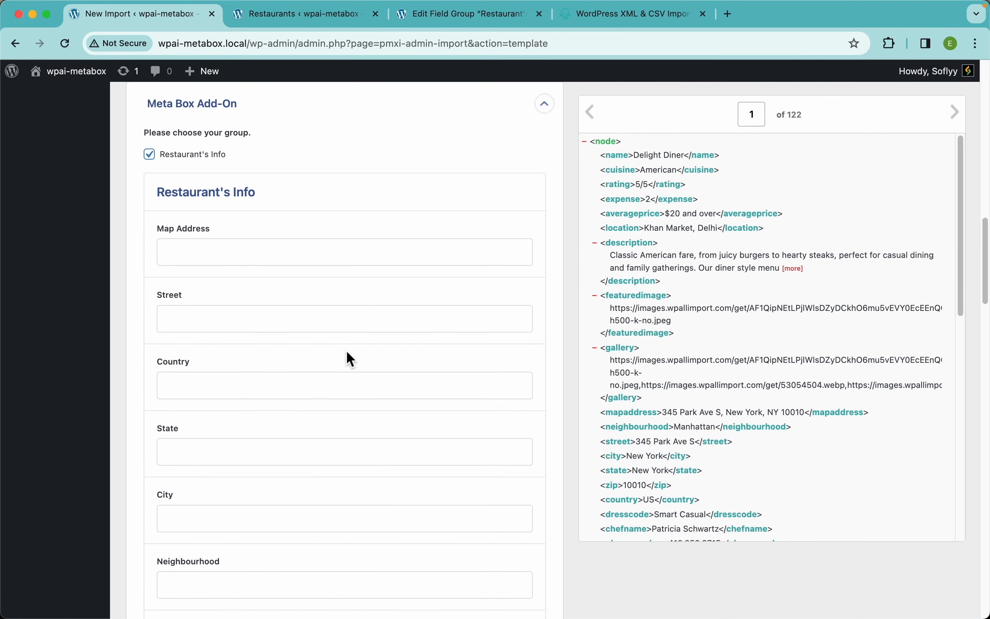
- Open a new restaurant post and review its Cuisine, Booking Speed and Availability taxonomies
{"action": "left_click", "coordinate": [342, 18]}
{"action": "left_click", "coordinate": [245, 107]}
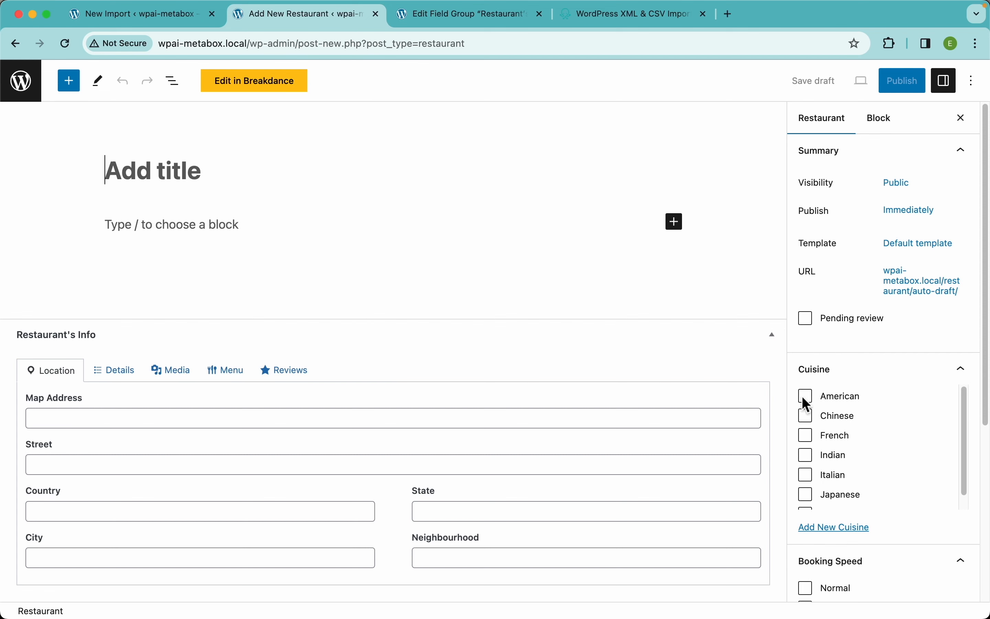
{"action": "scroll", "coordinate": [877, 418], "scroll_direction": "down", "scroll_amount": 1}
{"action": "scroll", "coordinate": [877, 417], "scroll_direction": "down", "scroll_amount": 5}
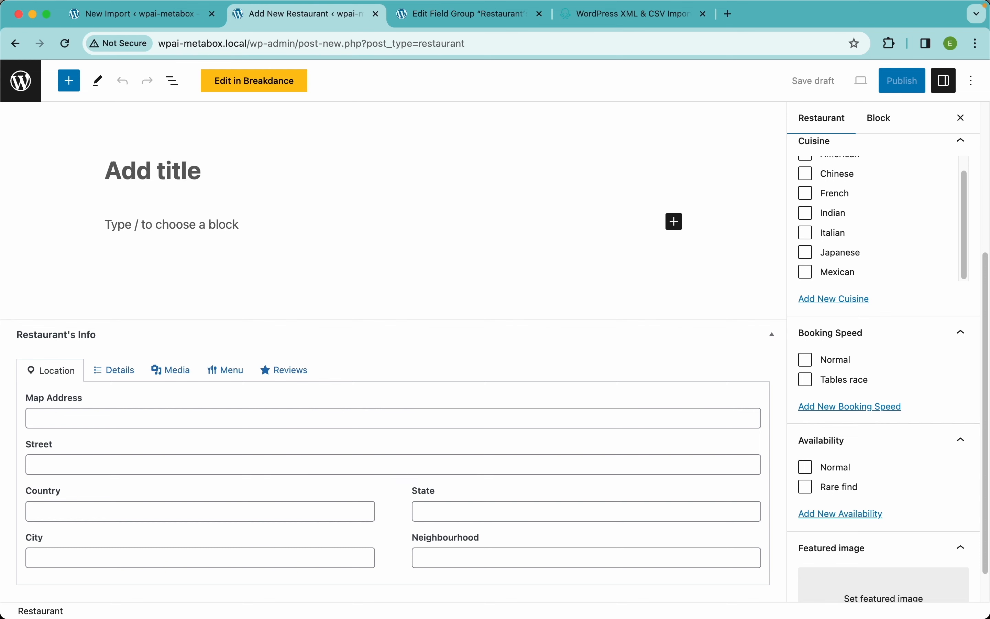
- Inspect the Opening Time, Closing Time and Open since pickers in the new restaurant's details fields
{"action": "left_click", "coordinate": [130, 380]}
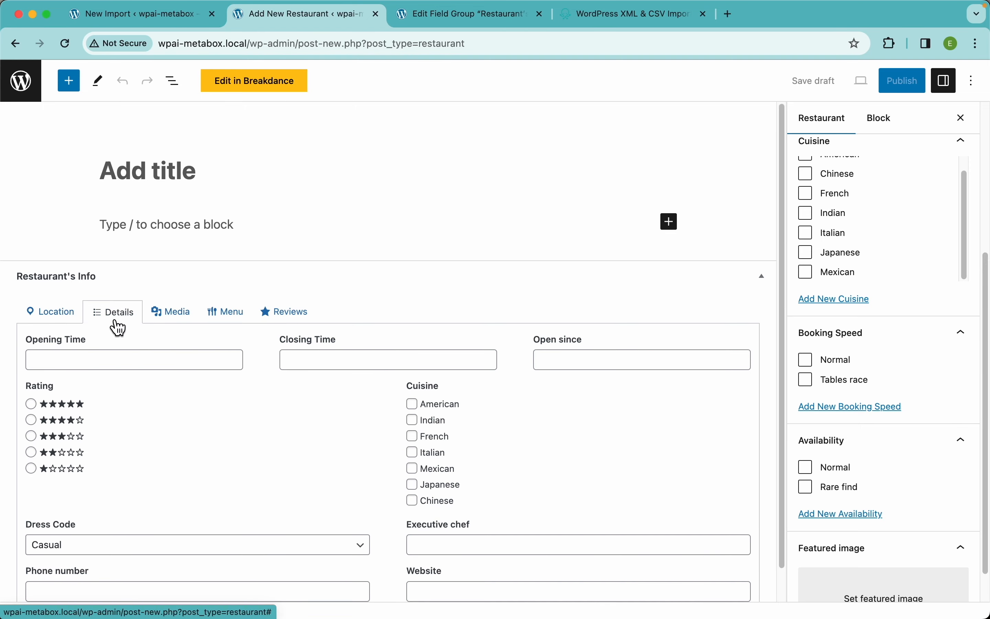
{"action": "left_click", "coordinate": [129, 362]}
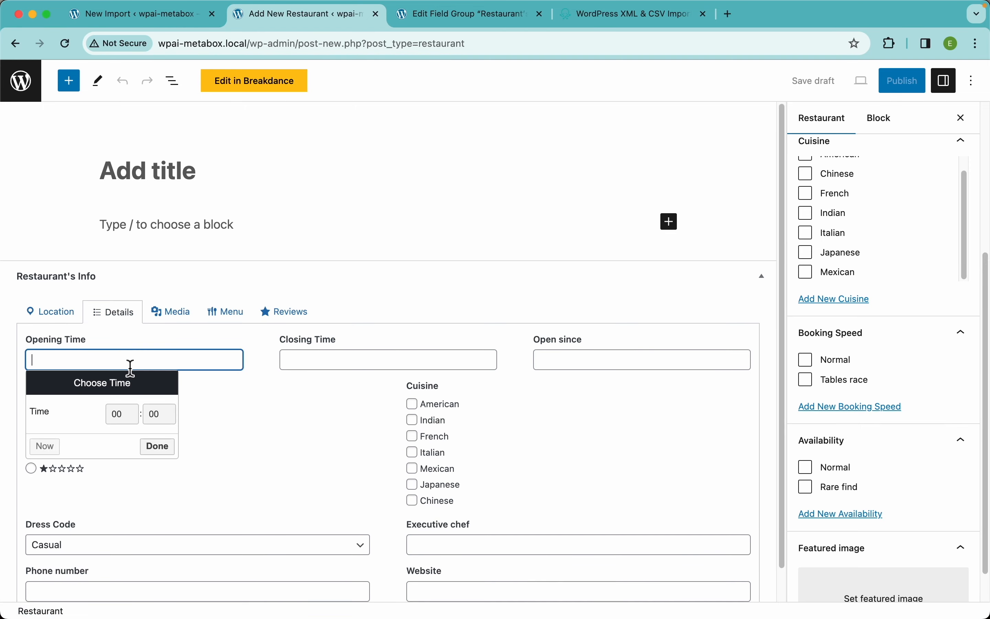
{"action": "left_click", "coordinate": [320, 361]}
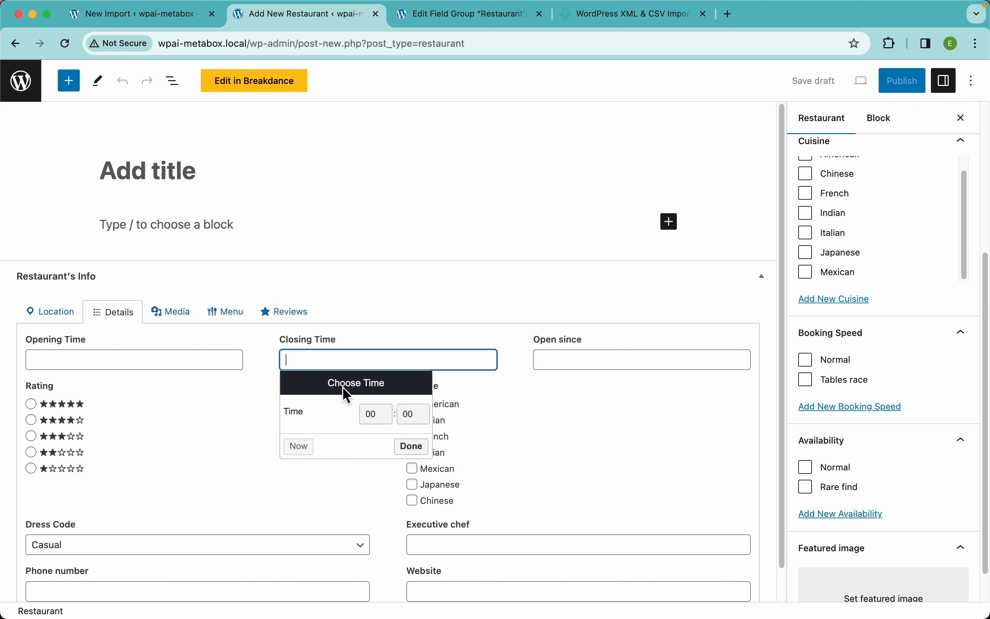
{"action": "left_click", "coordinate": [636, 367]}
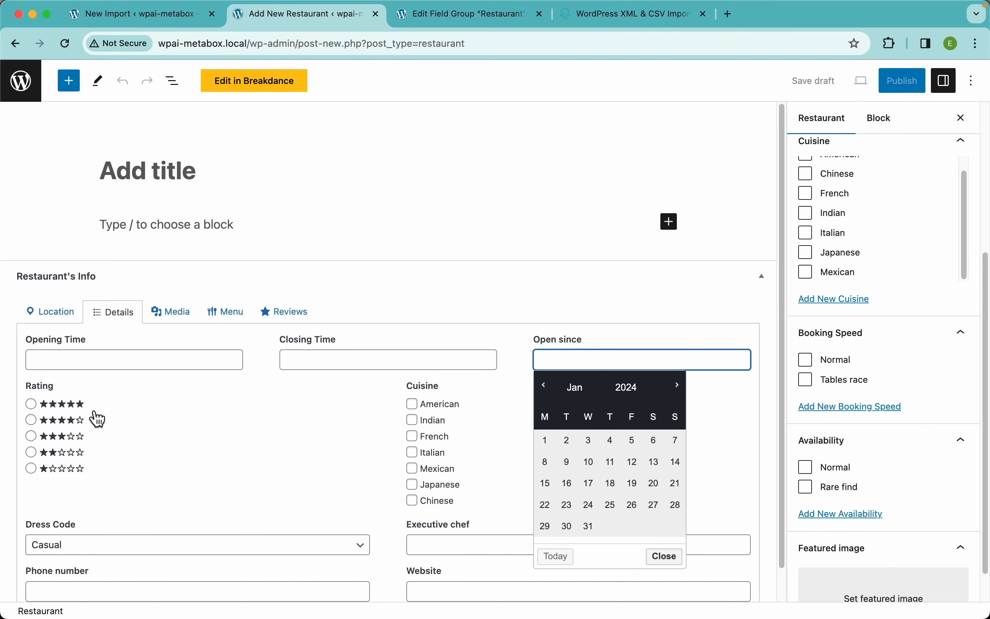
- Try several Rating options on the new restaurant and leave the rating at five stars
{"action": "left_click", "coordinate": [65, 421]}
{"action": "left_click", "coordinate": [65, 451]}
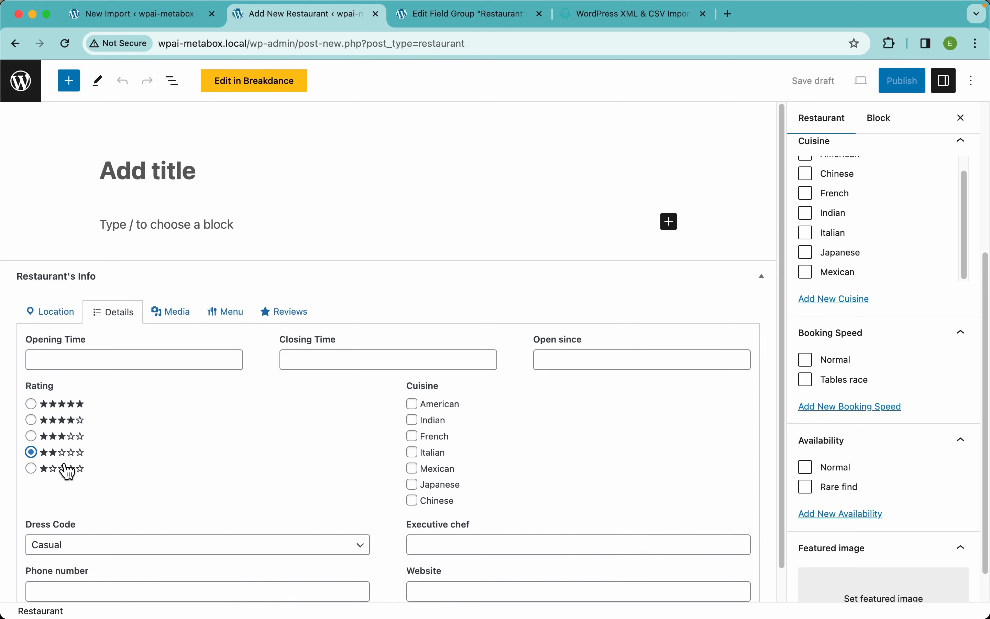
{"action": "left_click", "coordinate": [73, 406]}
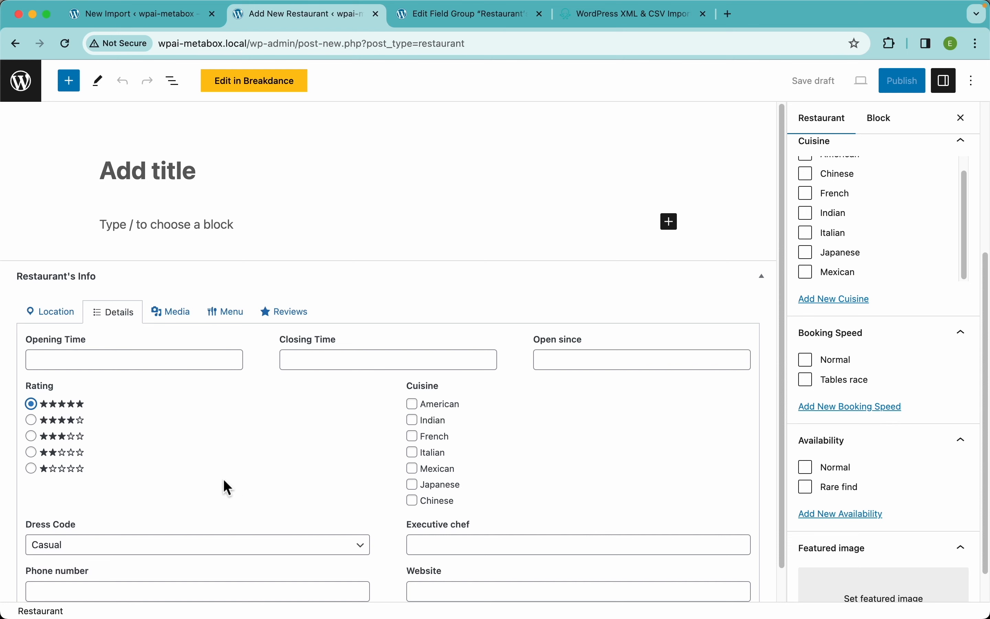
- Try each Price Range option in the new restaurant's menu fields and leave the range at $
{"action": "left_click", "coordinate": [192, 313]}
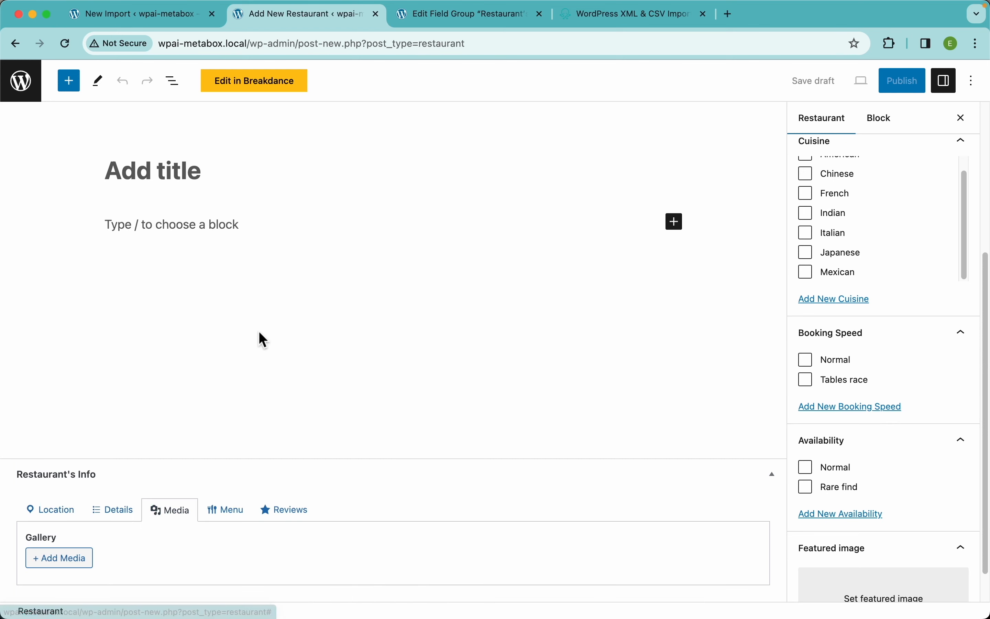
{"action": "left_click", "coordinate": [236, 516]}
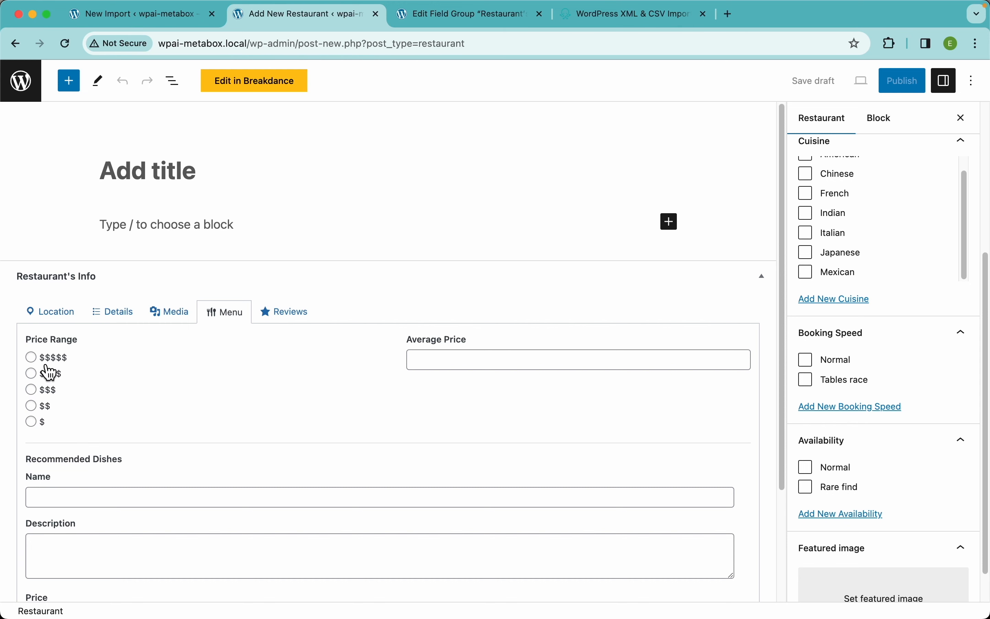
{"action": "left_click", "coordinate": [62, 362]}
{"action": "left_click", "coordinate": [59, 377]}
{"action": "left_click", "coordinate": [57, 392]}
{"action": "left_click", "coordinate": [58, 404]}
{"action": "left_click", "coordinate": [41, 427]}
- Review the Dress Code choices in the new restaurant's details fields and look at its media gallery field
{"action": "left_click", "coordinate": [114, 316]}
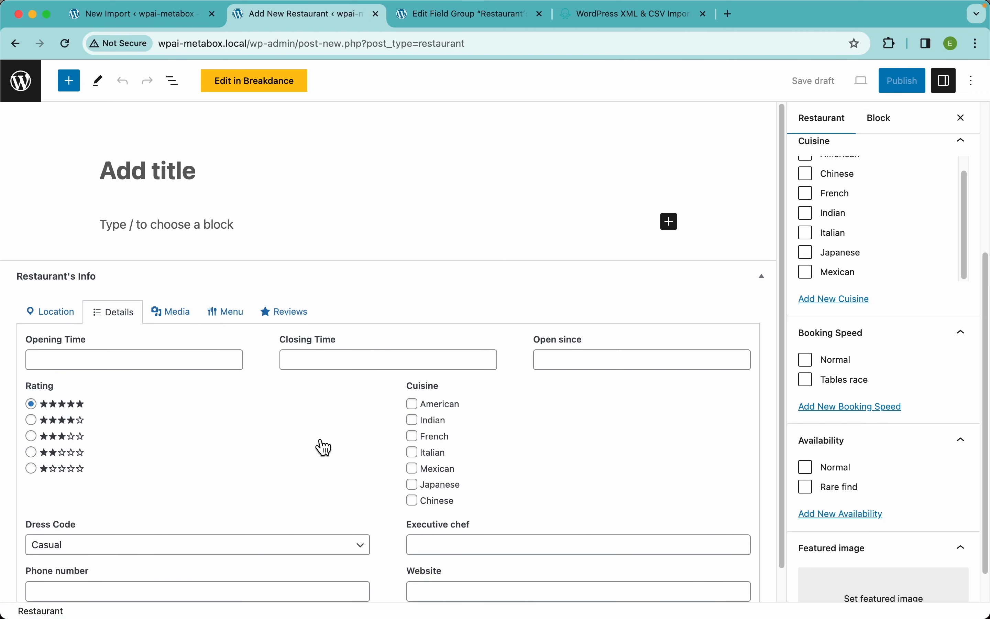
{"action": "scroll", "coordinate": [446, 489], "scroll_direction": "down", "scroll_amount": 1}
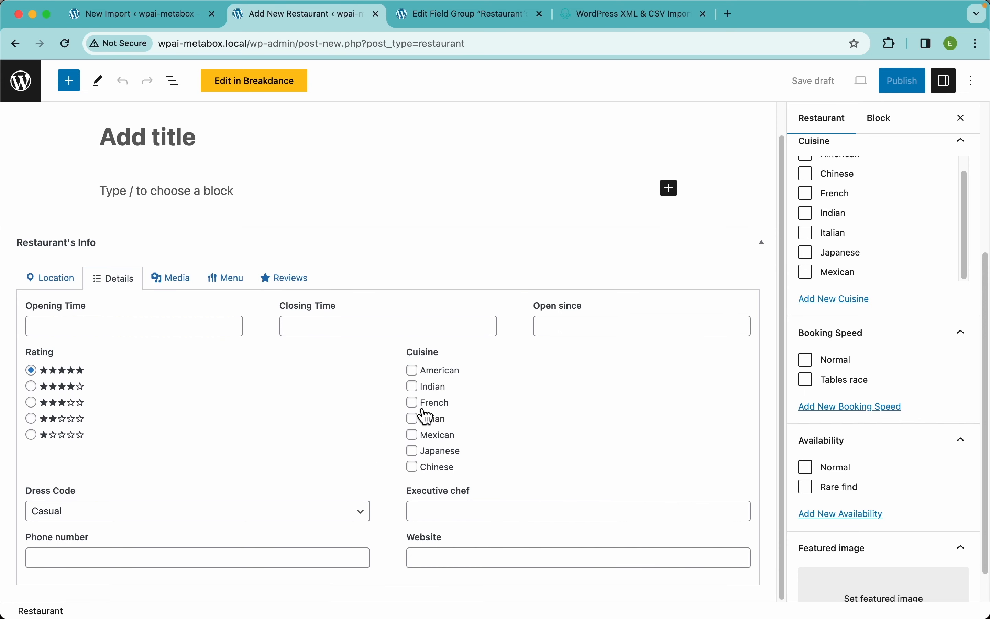
{"action": "left_click", "coordinate": [240, 514]}
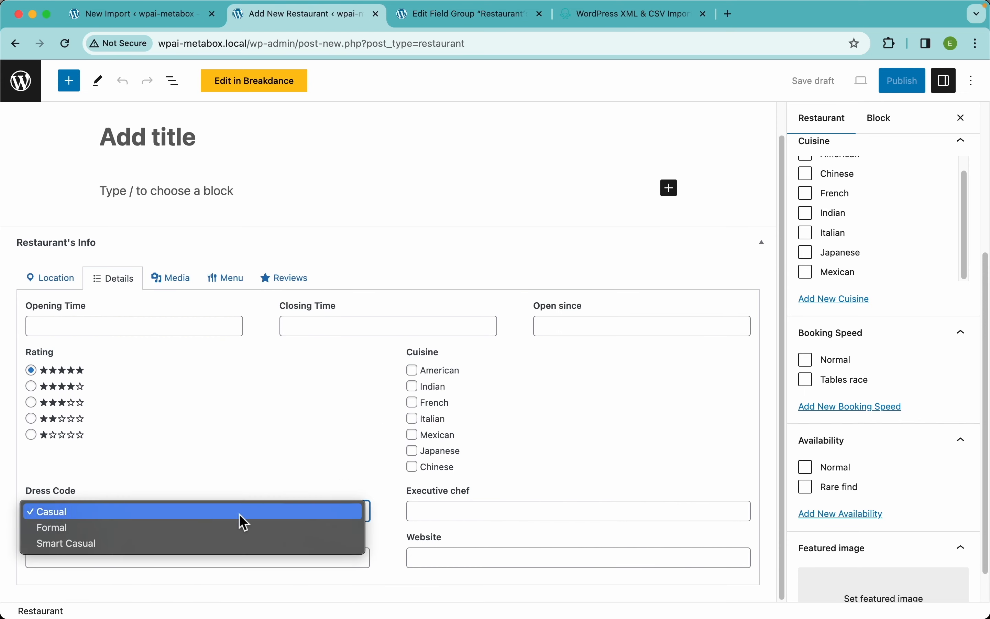
{"action": "left_click", "coordinate": [418, 529]}
{"action": "left_click", "coordinate": [184, 281]}
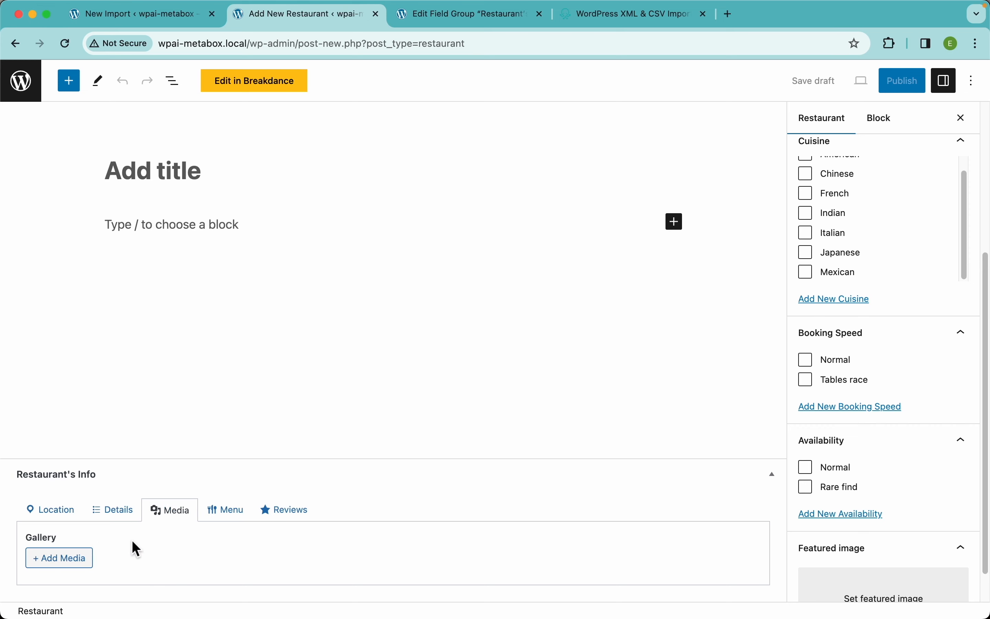
- Add several blank Recommended Dishes entries to the new restaurant's menu fields
{"action": "left_click", "coordinate": [220, 511]}
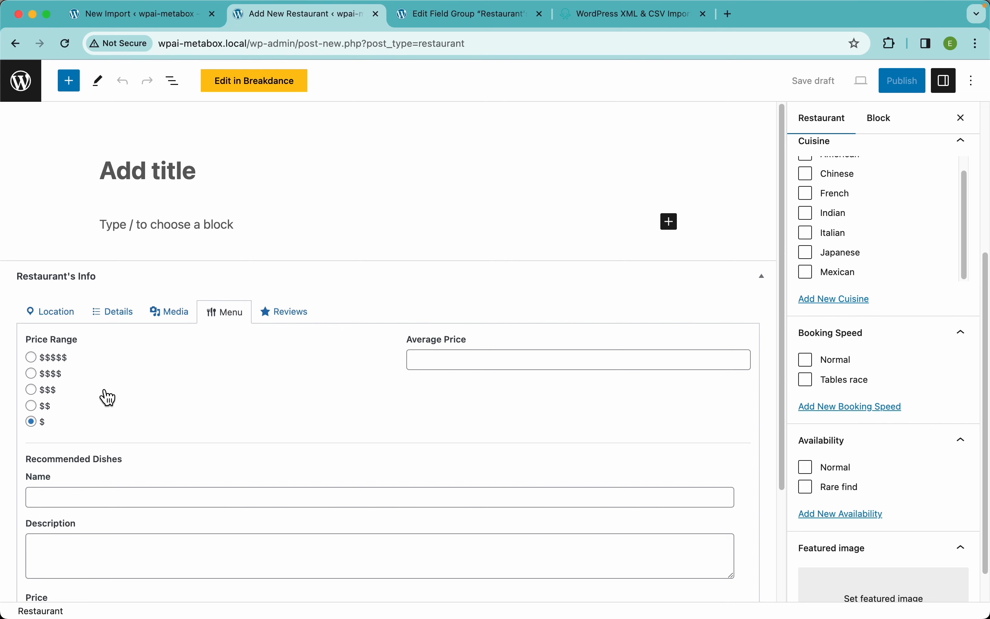
{"action": "scroll", "coordinate": [228, 432], "scroll_direction": "down", "scroll_amount": 3}
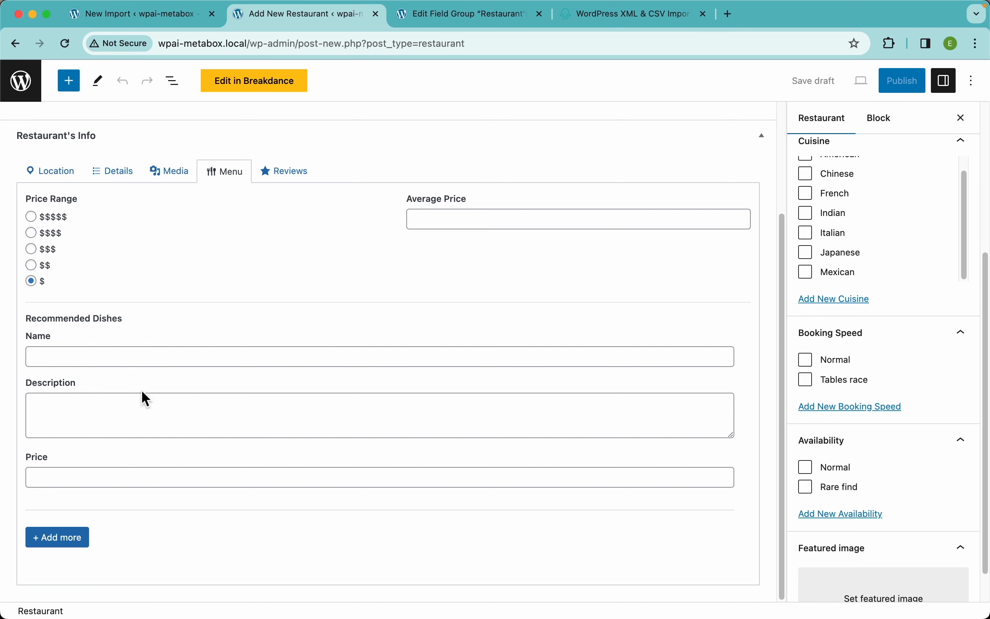
{"action": "left_click", "coordinate": [75, 534]}
{"action": "scroll", "coordinate": [152, 507], "scroll_direction": "down", "scroll_amount": 5}
{"action": "left_click", "coordinate": [73, 539]}
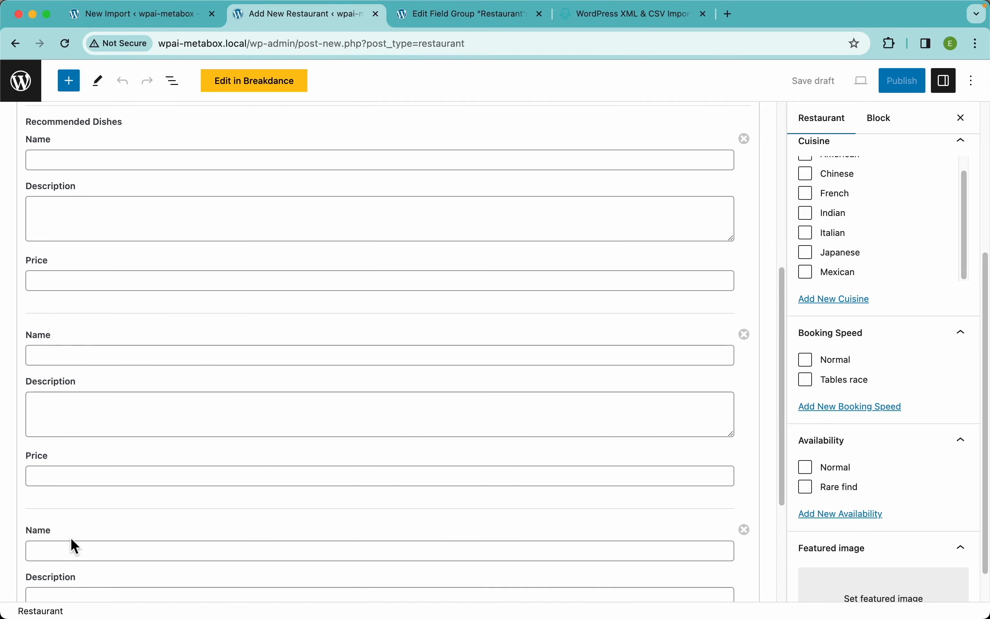
{"action": "scroll", "coordinate": [71, 538], "scroll_direction": "down", "scroll_amount": 5}
{"action": "left_click", "coordinate": [47, 548]}
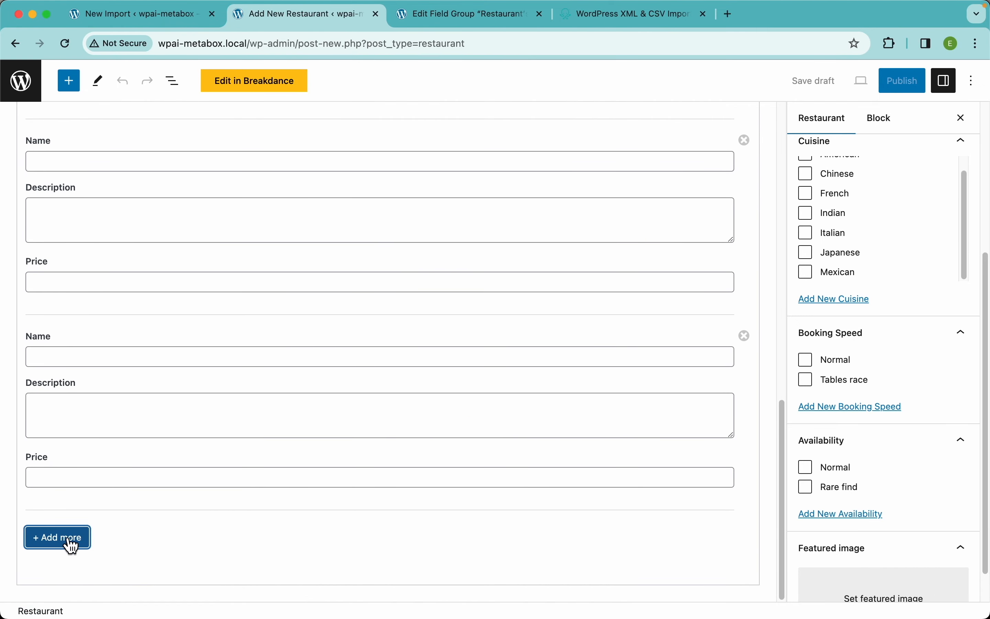
{"action": "left_click", "coordinate": [69, 541]}
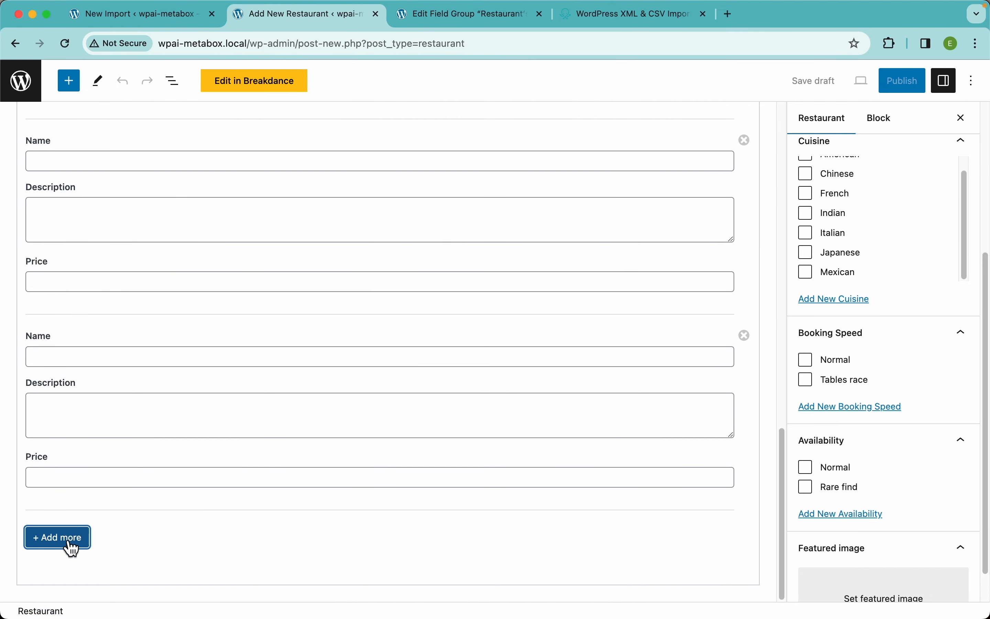
{"action": "left_click", "coordinate": [66, 545]}
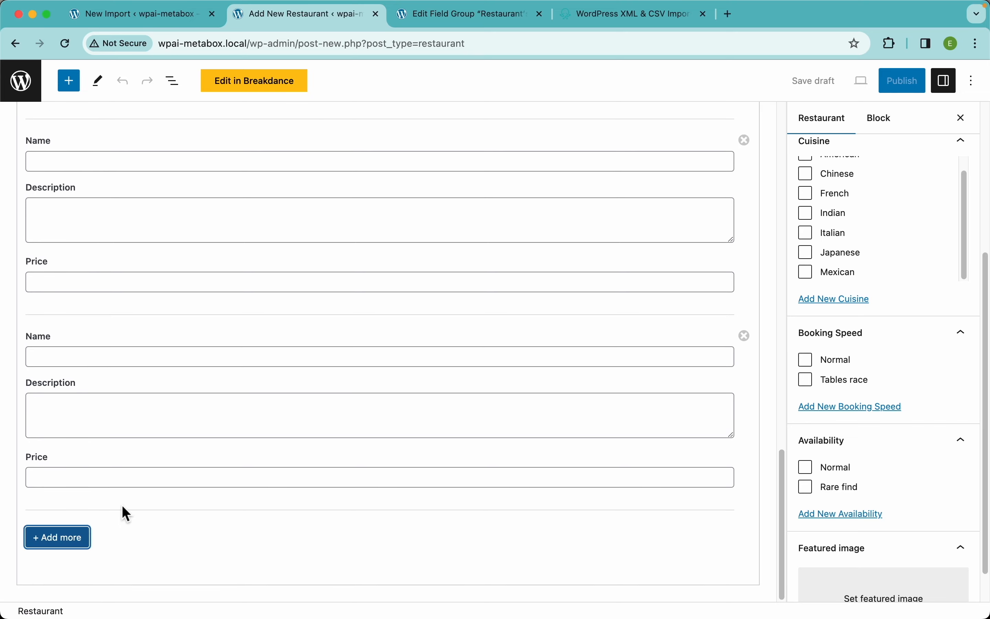
{"action": "scroll", "coordinate": [201, 356], "scroll_direction": "up", "scroll_amount": 10}
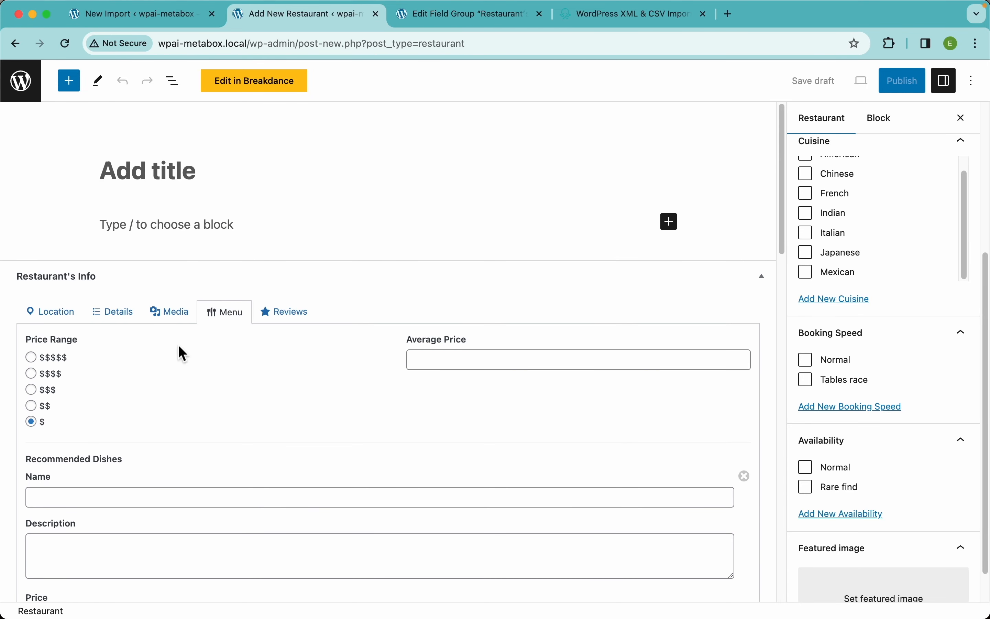
- Add two more blank review entries to the new restaurant's Reviews fields
{"action": "left_click", "coordinate": [291, 313]}
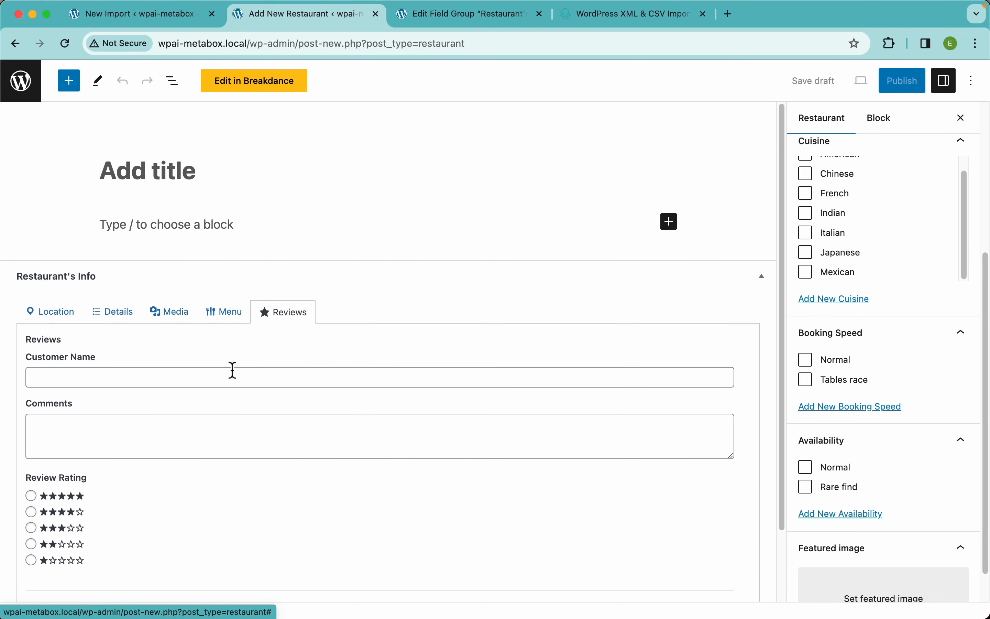
{"action": "scroll", "coordinate": [267, 443], "scroll_direction": "down", "scroll_amount": 2}
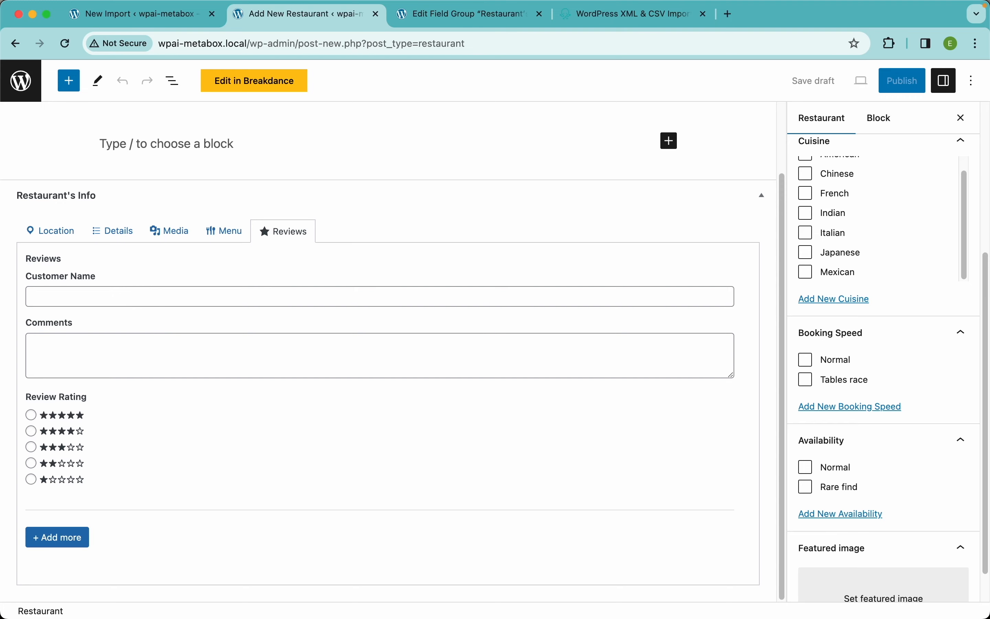
{"action": "left_click", "coordinate": [67, 536]}
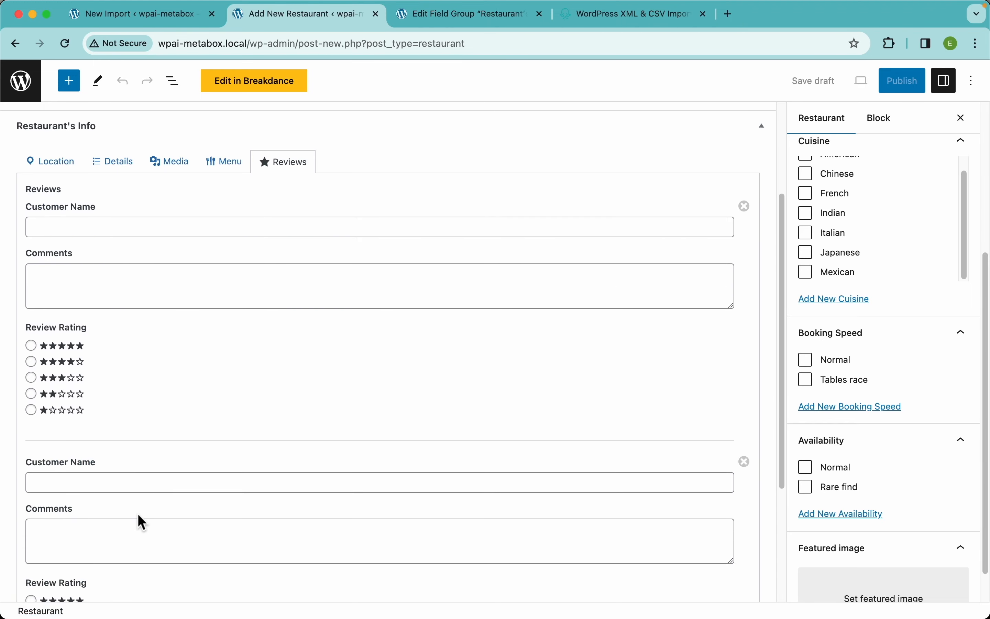
{"action": "scroll", "coordinate": [77, 534], "scroll_direction": "down", "scroll_amount": 5}
{"action": "left_click", "coordinate": [78, 534]}
{"action": "scroll", "coordinate": [175, 501], "scroll_direction": "up", "scroll_amount": 8}
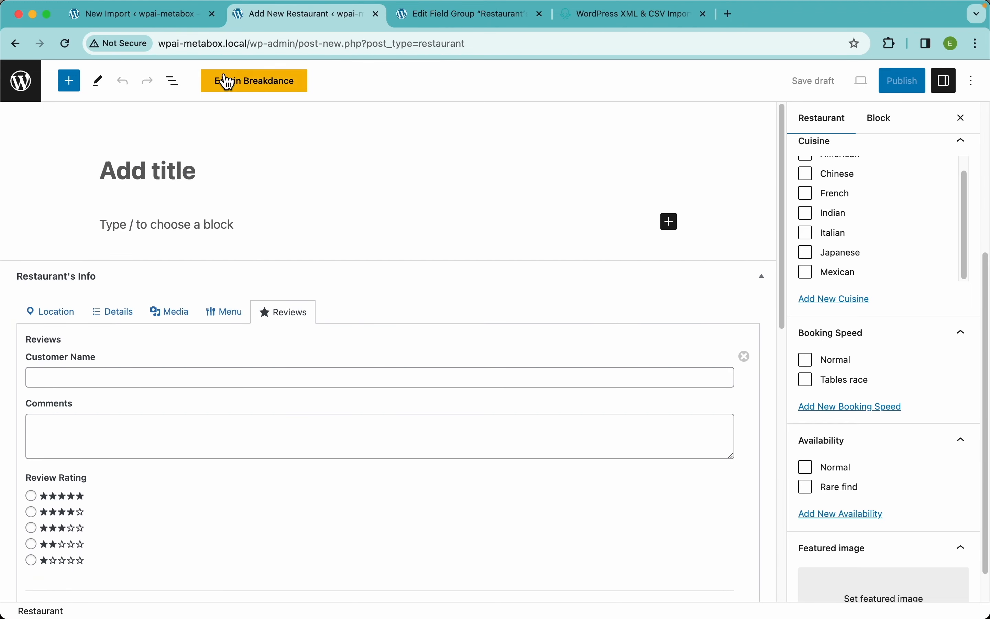
- Look back over the new restaurant's Media, Details and Location fields
{"action": "left_click", "coordinate": [204, 314]}
{"action": "left_click", "coordinate": [167, 314]}
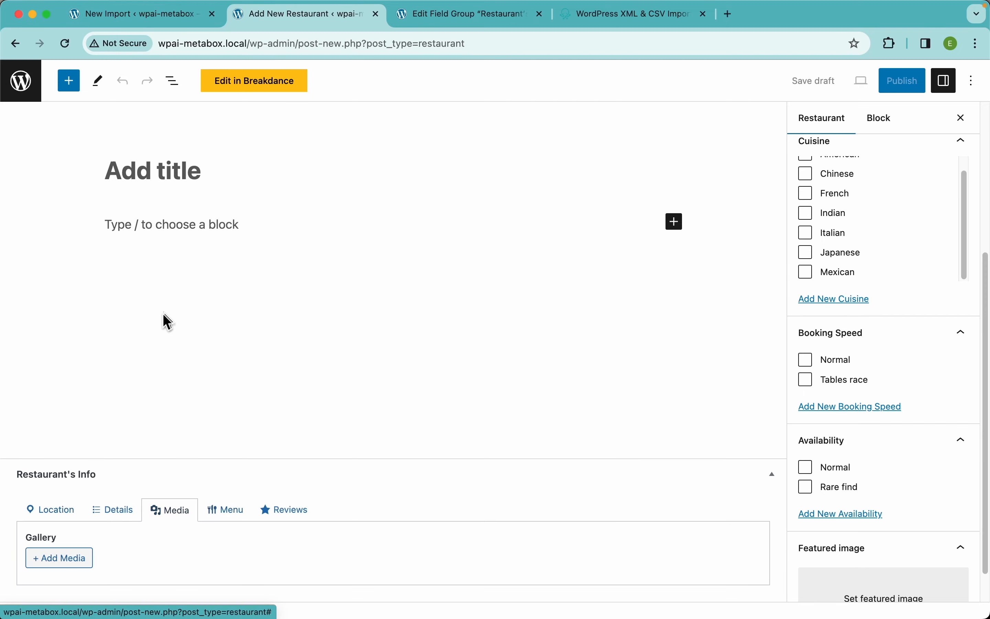
{"action": "left_click", "coordinate": [116, 511]}
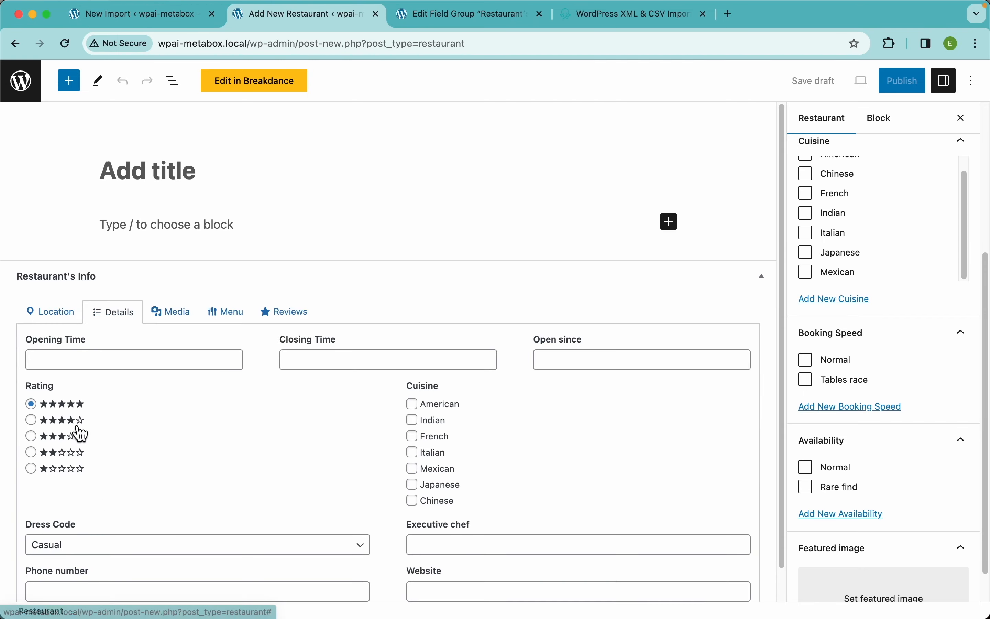
{"action": "left_click", "coordinate": [58, 315]}
- In the New Import template, map Map Address, Street, Country, State, City and Neighbourhood to their matching elements from the import file
{"action": "left_click", "coordinate": [146, 16]}
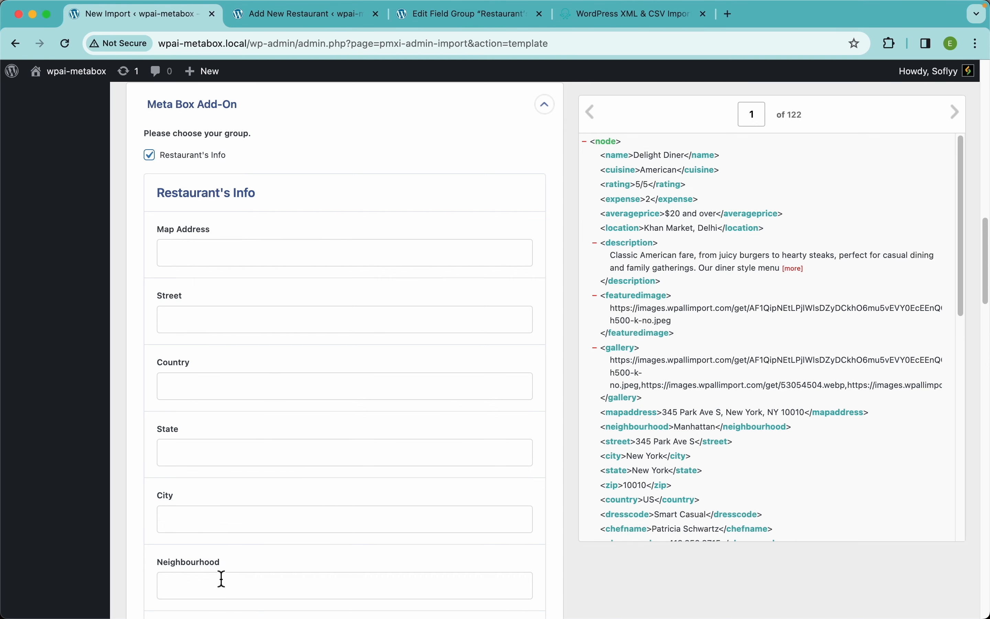
{"action": "scroll", "coordinate": [245, 491], "scroll_direction": "down", "scroll_amount": 5}
{"action": "scroll", "coordinate": [244, 327], "scroll_direction": "up", "scroll_amount": 6}
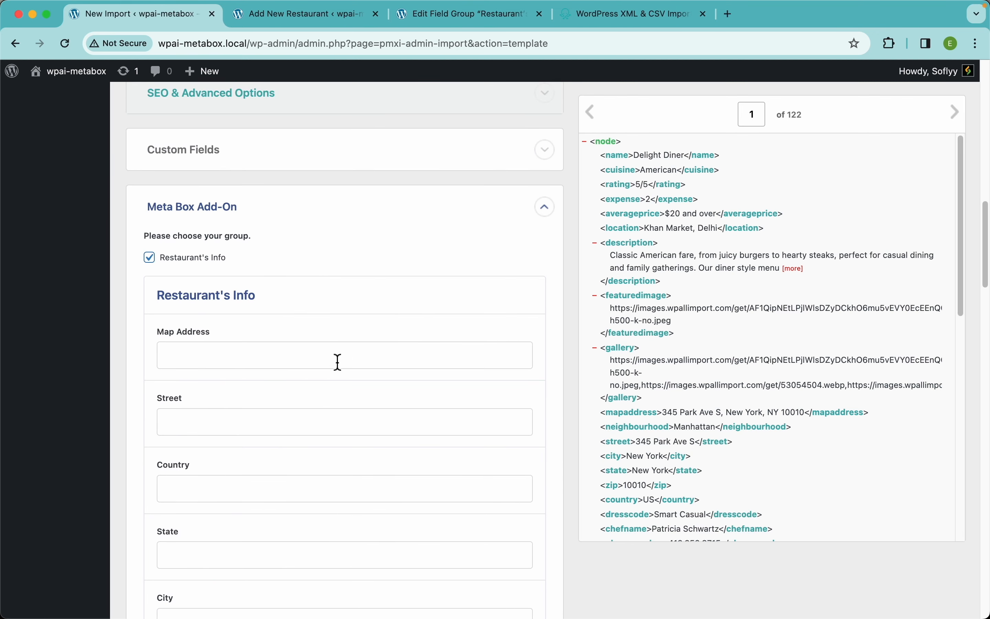
{"action": "scroll", "coordinate": [336, 360], "scroll_direction": "down", "scroll_amount": 2}
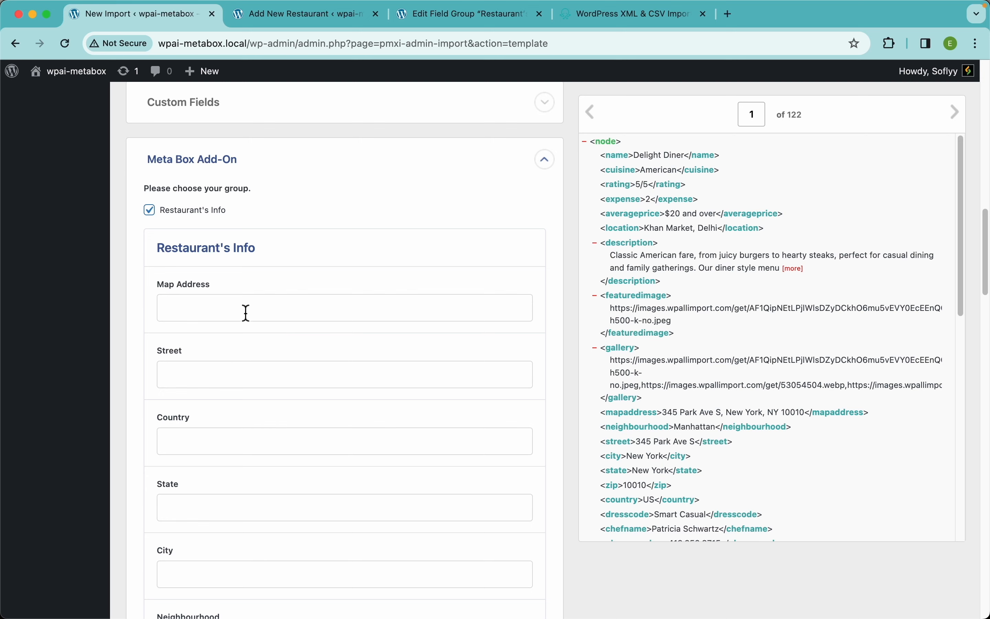
{"action": "left_click_drag", "start_coordinate": [648, 423], "coordinate": [414, 310]}
{"action": "left_click_drag", "start_coordinate": [618, 446], "coordinate": [435, 383]}
{"action": "left_click_drag", "start_coordinate": [623, 500], "coordinate": [416, 437]}
{"action": "left_click_drag", "start_coordinate": [624, 480], "coordinate": [454, 503]}
{"action": "left_click_drag", "start_coordinate": [618, 460], "coordinate": [352, 580]}
{"action": "scroll", "coordinate": [408, 496], "scroll_direction": "down", "scroll_amount": 5}
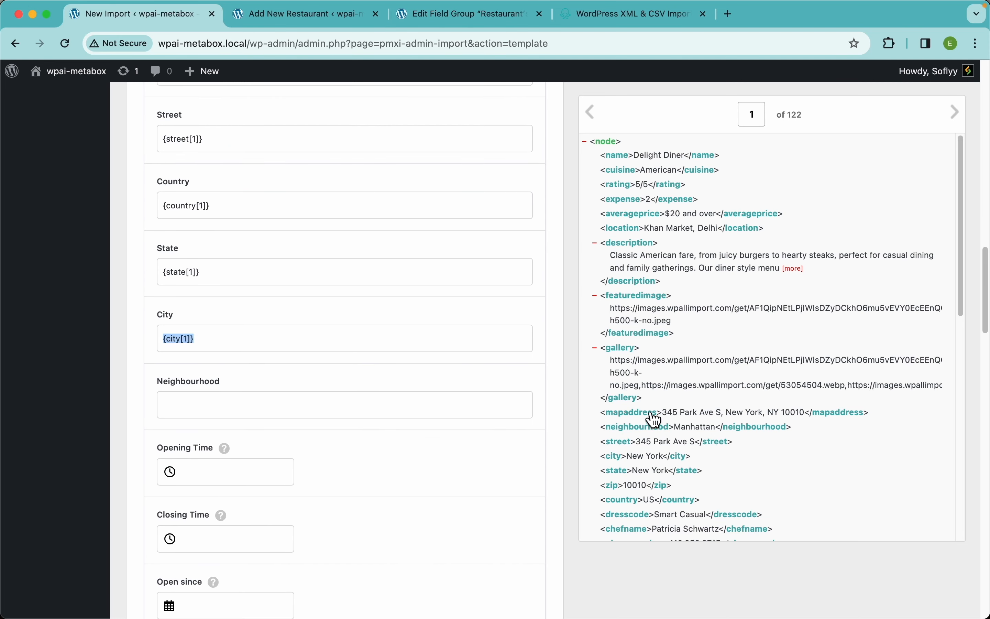
{"action": "left_click_drag", "start_coordinate": [636, 427], "coordinate": [424, 412]}
{"action": "scroll", "coordinate": [359, 488], "scroll_direction": "down", "scroll_amount": 3}
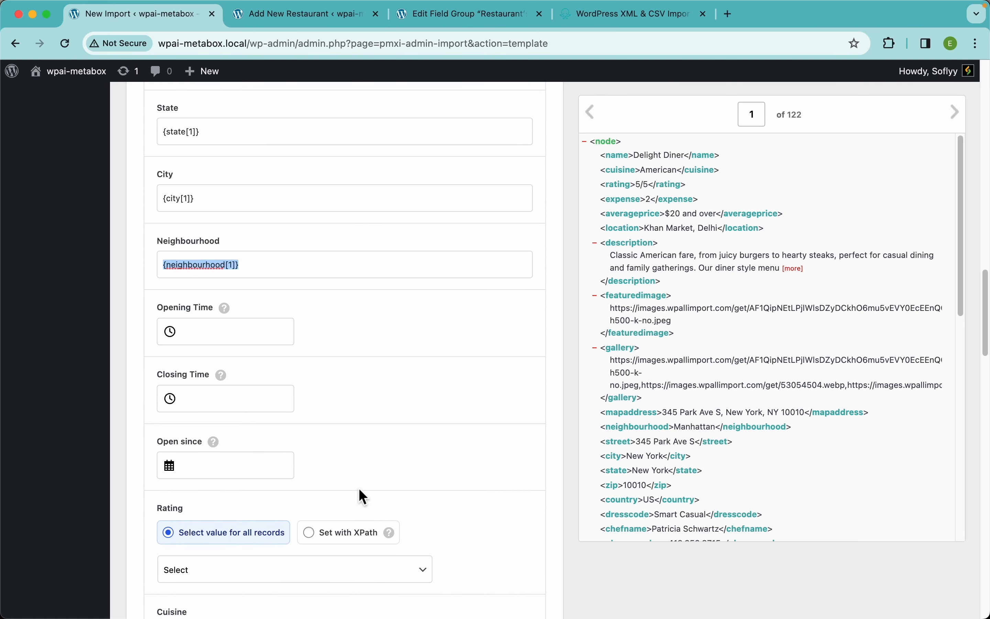
{"action": "scroll", "coordinate": [380, 315], "scroll_direction": "down", "scroll_amount": 2}
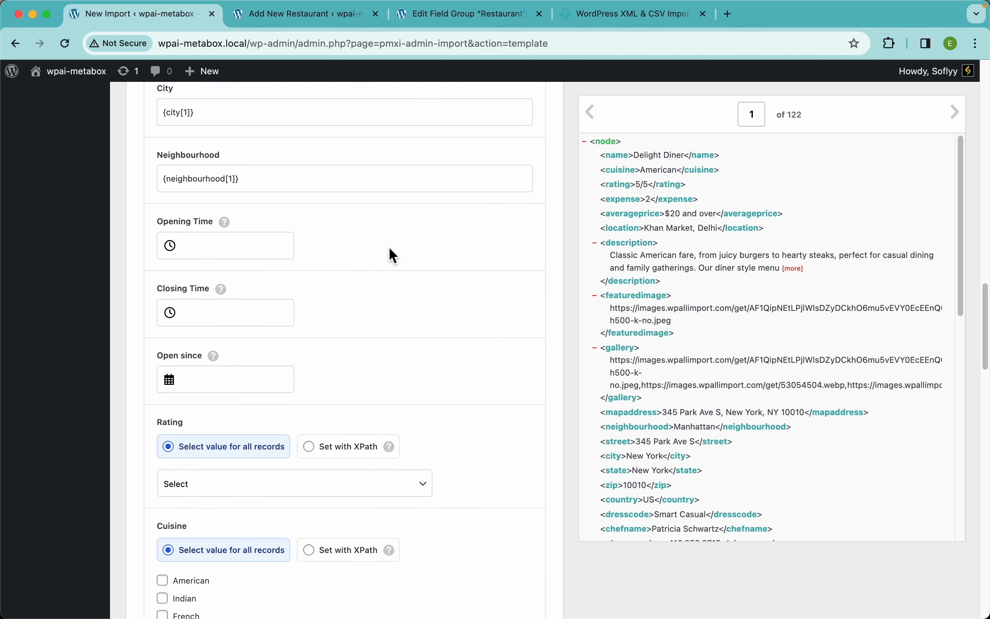
{"action": "scroll", "coordinate": [391, 252], "scroll_direction": "down", "scroll_amount": 2}
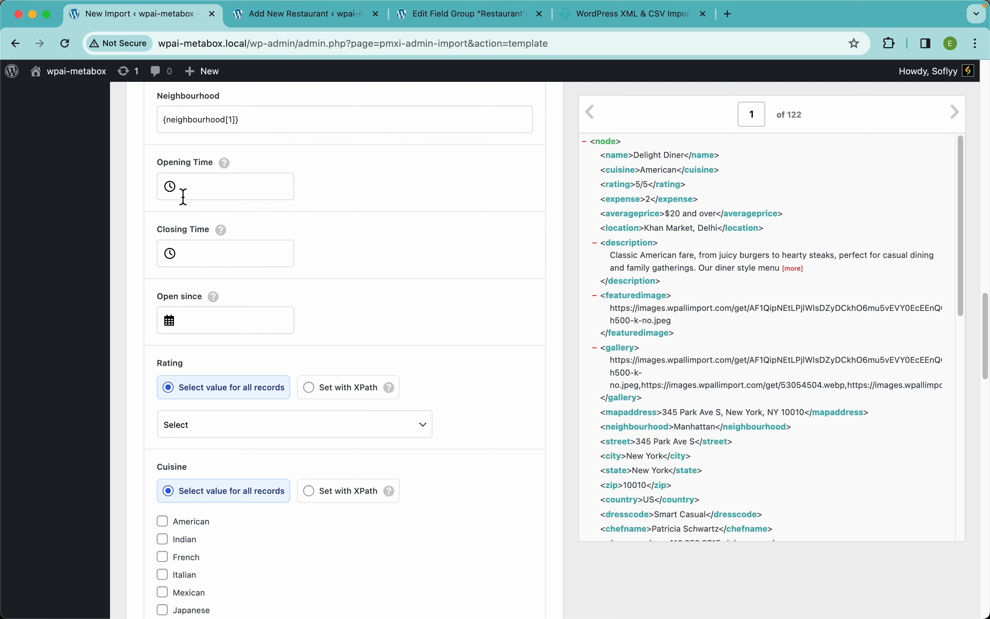
{"action": "left_click", "coordinate": [208, 191]}
{"action": "left_click_drag", "start_coordinate": [241, 219], "coordinate": [272, 239]}
{"action": "left_click_drag", "start_coordinate": [234, 194], "coordinate": [163, 185]}
{"action": "key", "text": "BackSpace"}
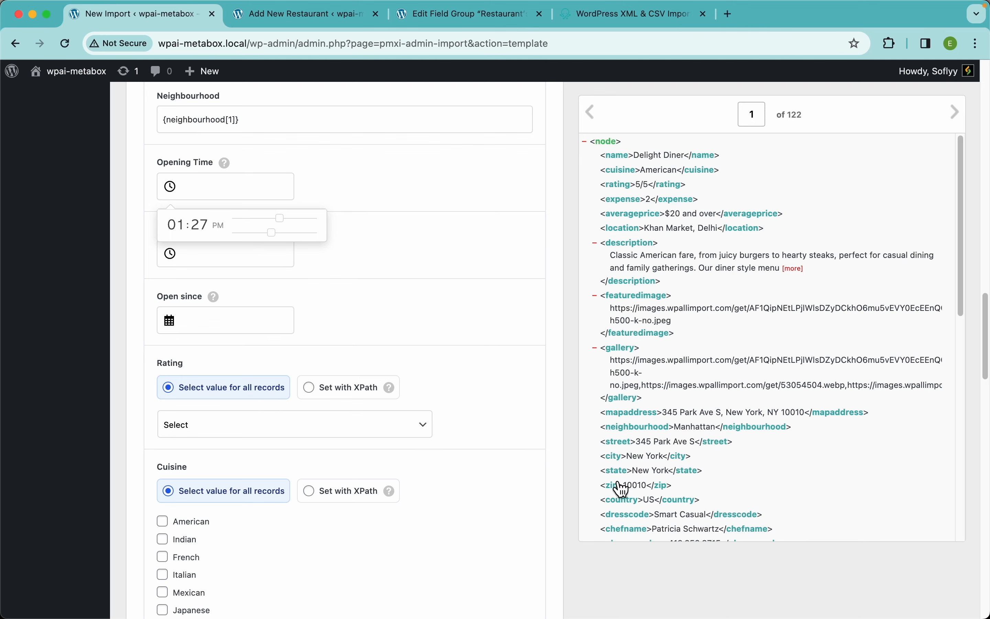
- Map Opening Time to {openinghours[1]} and Closing Time to {closinghours[1]} from the import file
{"action": "scroll", "coordinate": [677, 469], "scroll_direction": "down", "scroll_amount": 5}
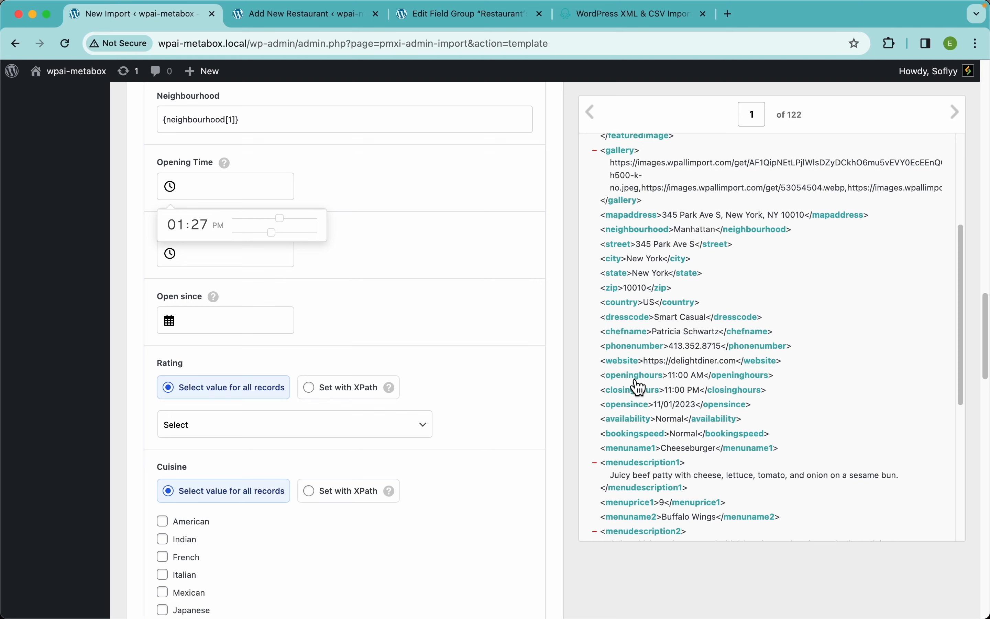
{"action": "left_click_drag", "start_coordinate": [639, 382], "coordinate": [257, 191]}
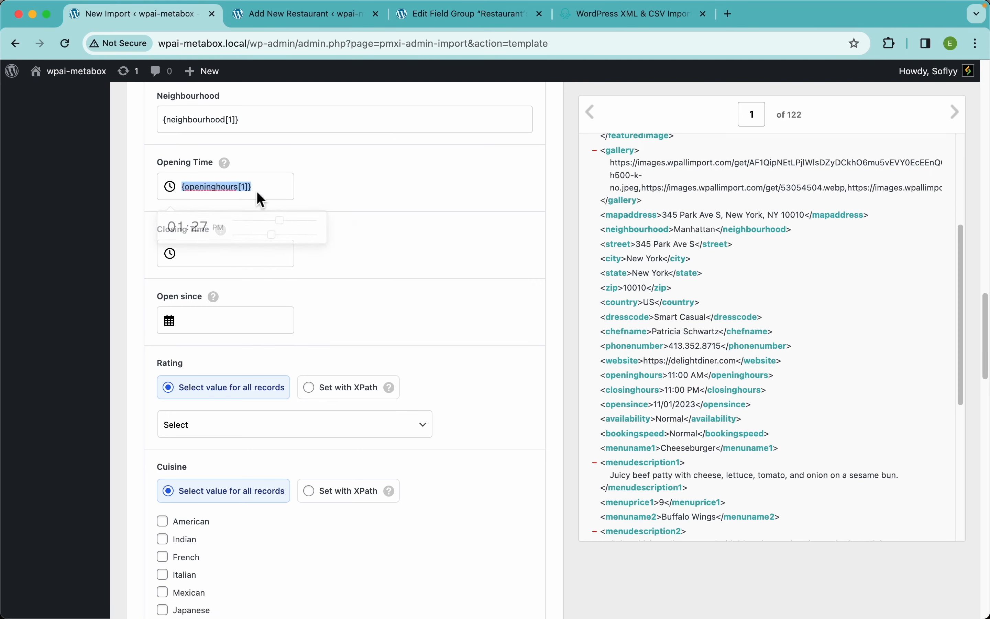
{"action": "left_click", "coordinate": [325, 193]}
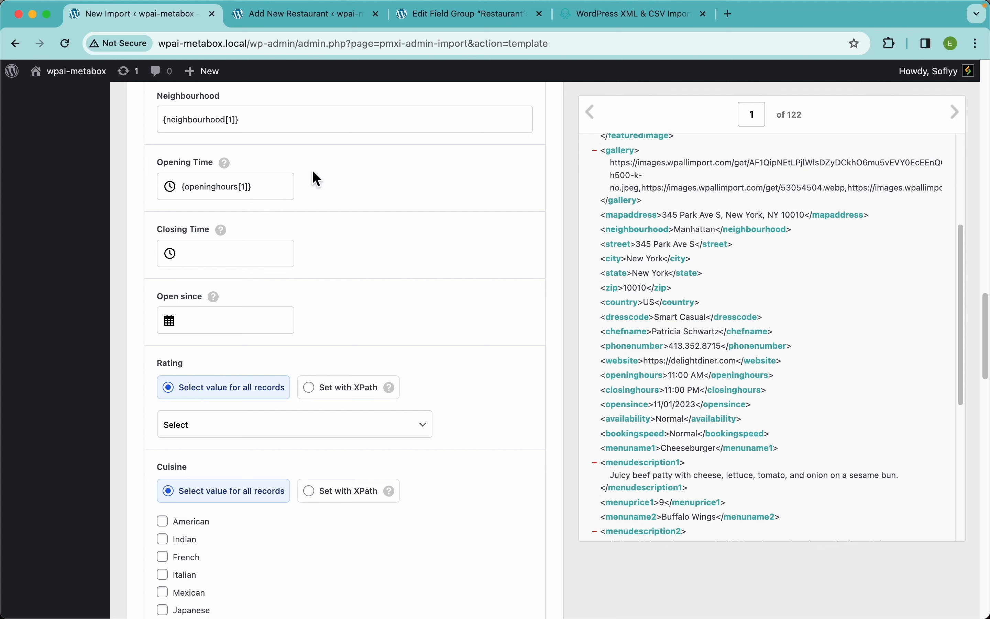
{"action": "mouse_move", "coordinate": [227, 168]}
{"action": "left_click_drag", "start_coordinate": [637, 390], "coordinate": [210, 254]}
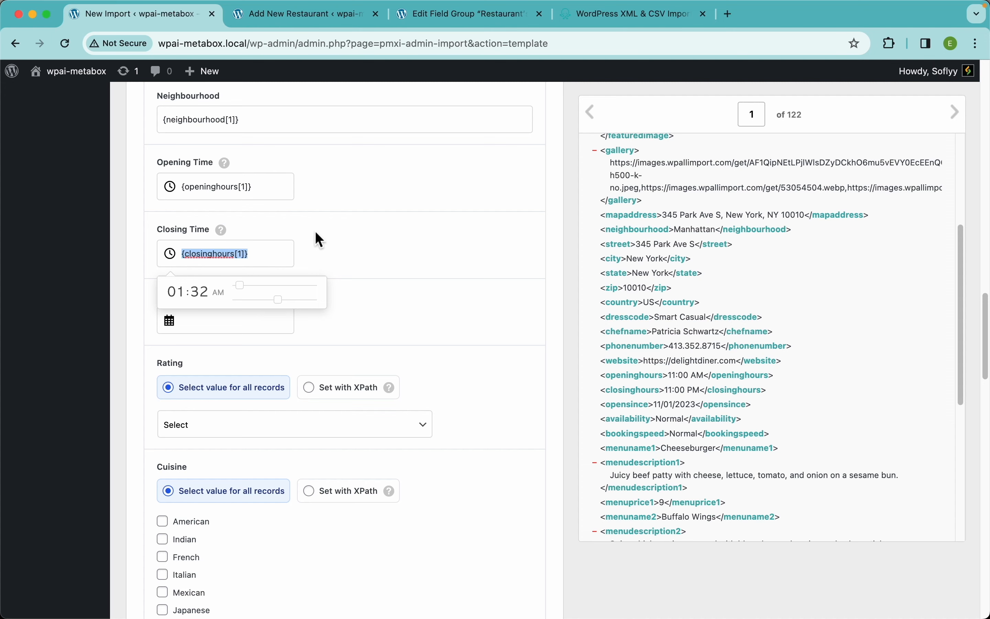
{"action": "left_click", "coordinate": [356, 251]}
- Set Open since to the fixed date 01/04/2024 in the import template
{"action": "scroll", "coordinate": [330, 318], "scroll_direction": "down", "scroll_amount": 2}
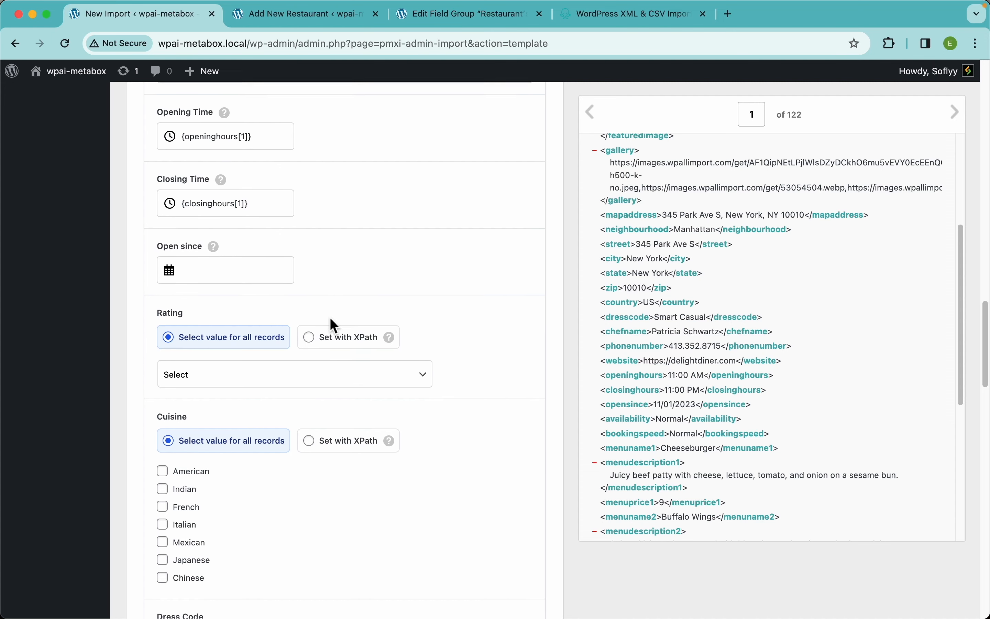
{"action": "left_click", "coordinate": [238, 274]}
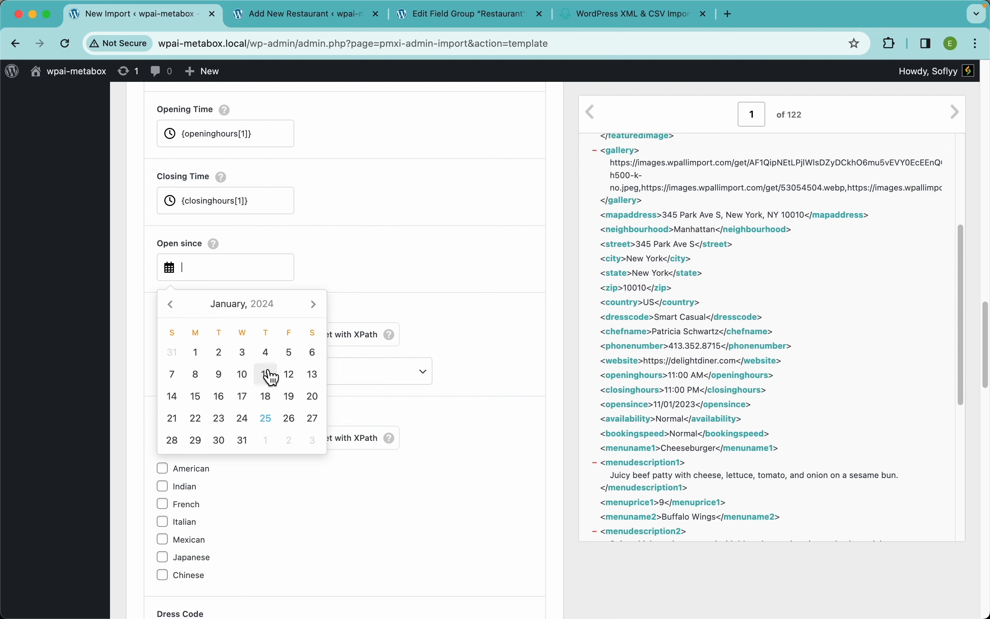
{"action": "left_click", "coordinate": [276, 358]}
{"action": "left_click", "coordinate": [316, 264]}
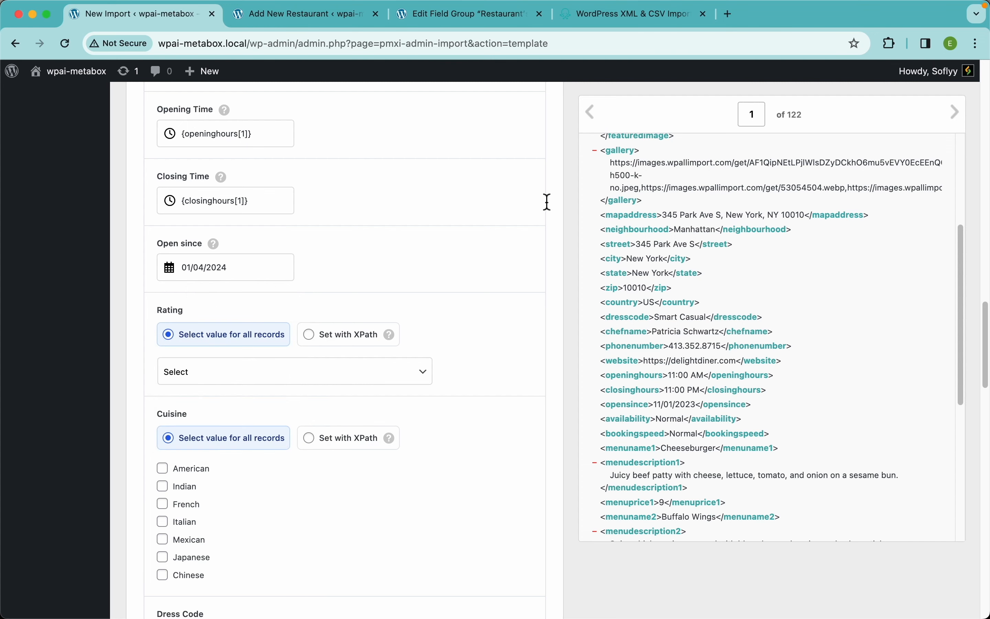
- Clear the Open since date and map the field to {opensince[1]} from the import file
{"action": "left_click_drag", "start_coordinate": [260, 274], "coordinate": [173, 271]}
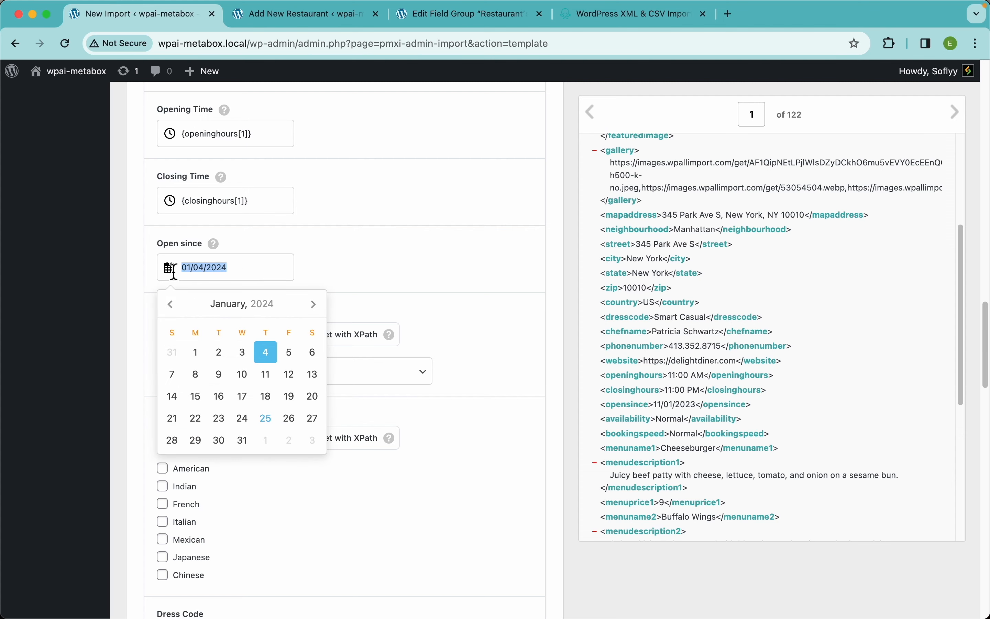
{"action": "key", "text": "BackSpace"}
{"action": "left_click_drag", "start_coordinate": [632, 414], "coordinate": [237, 269]}
{"action": "left_click", "coordinate": [337, 270]}
{"action": "mouse_move", "coordinate": [219, 254]}
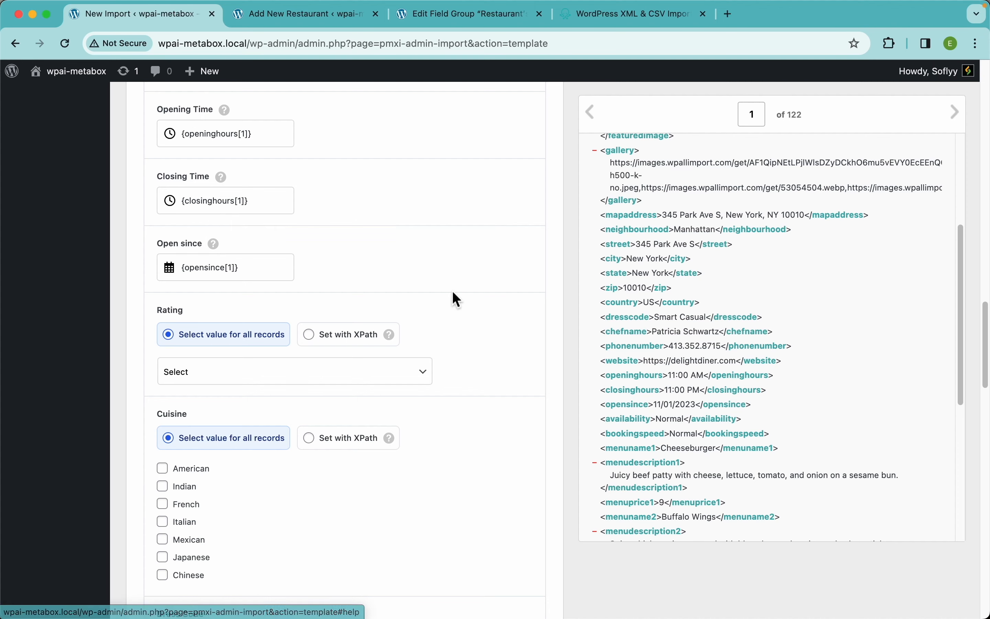
- Set Rating to the five-star value for all records
{"action": "scroll", "coordinate": [458, 307], "scroll_direction": "down", "scroll_amount": 5}
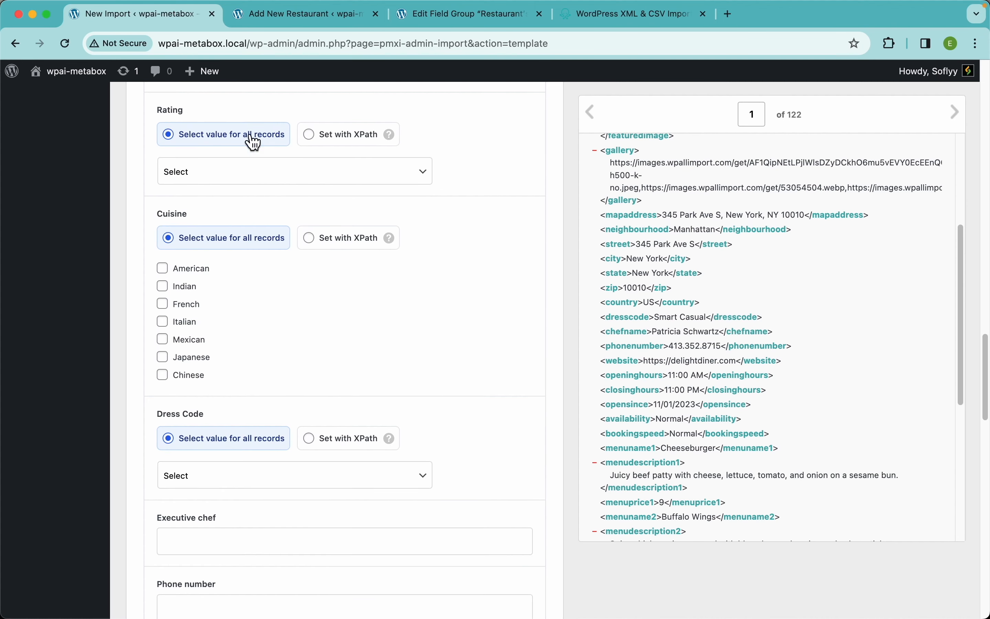
{"action": "left_click", "coordinate": [286, 179]}
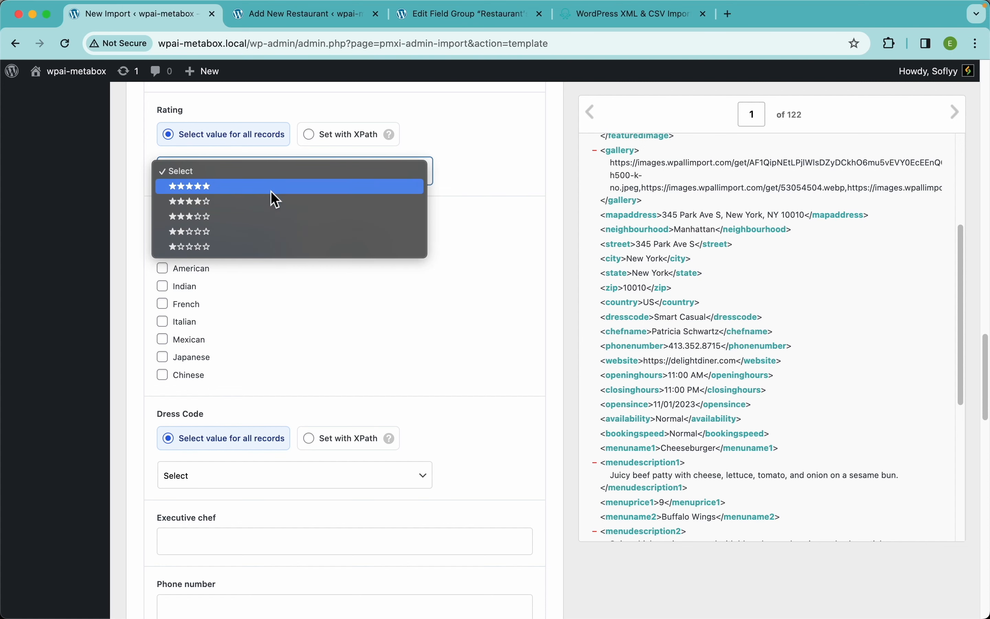
{"action": "left_click", "coordinate": [239, 189]}
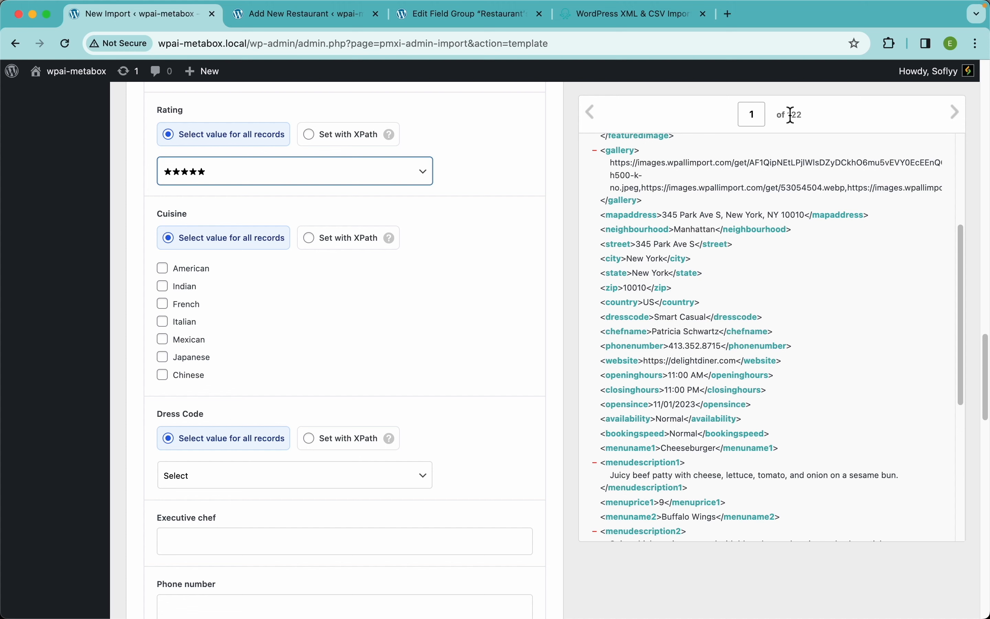
{"action": "left_click", "coordinate": [219, 146]}
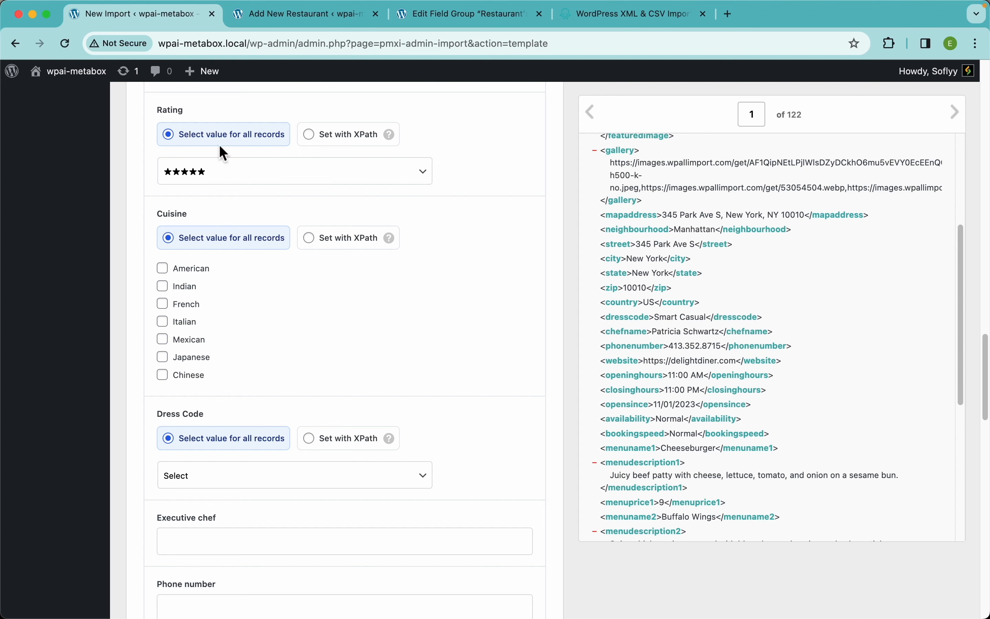
- Switch Rating to Set with XPath and compare the rating element across the first four import records
{"action": "left_click", "coordinate": [342, 146]}
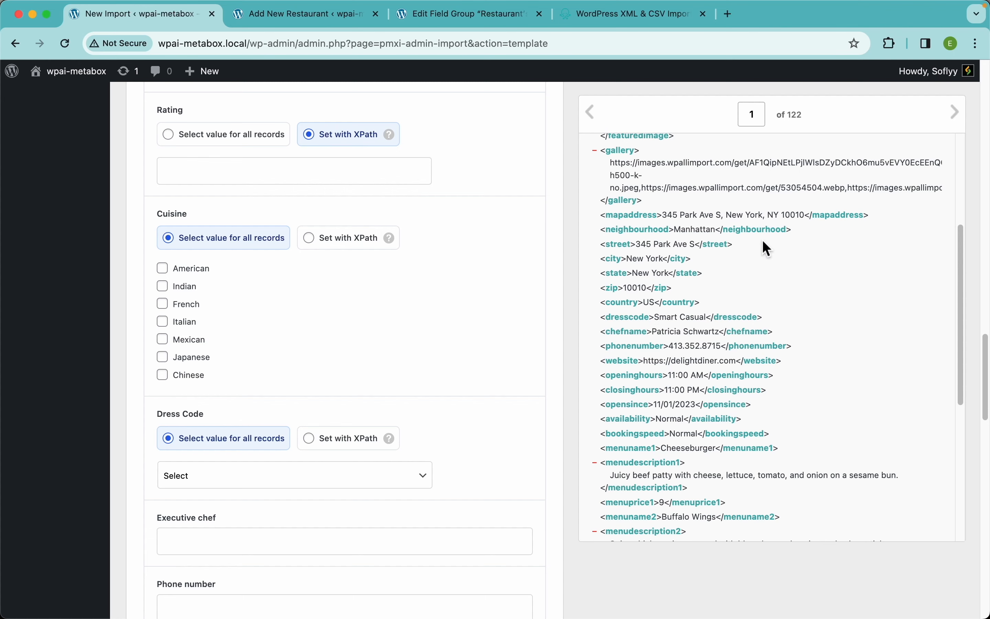
{"action": "scroll", "coordinate": [763, 240], "scroll_direction": "up", "scroll_amount": 5}
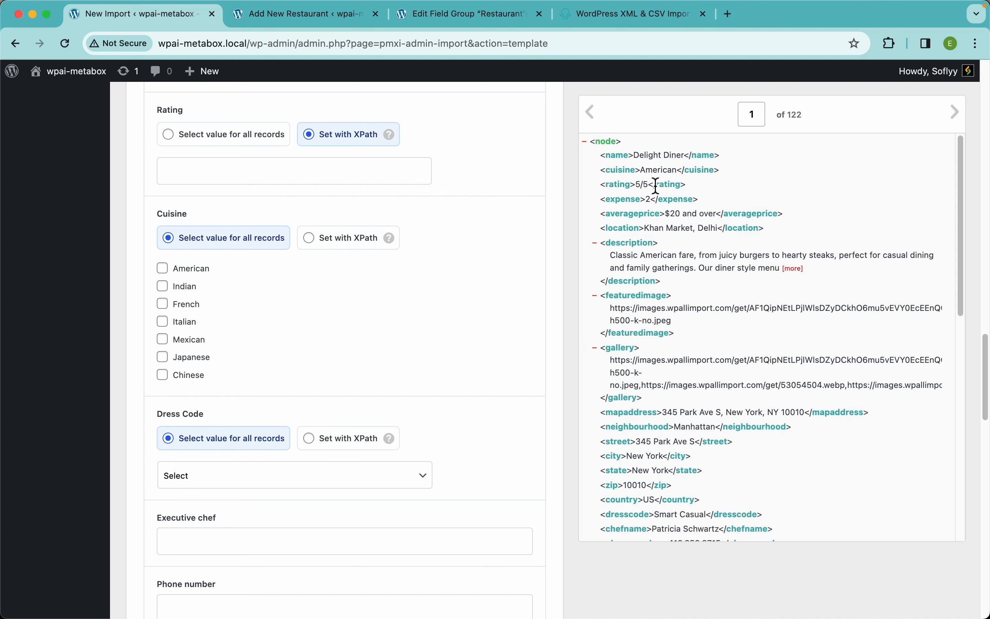
{"action": "left_click", "coordinate": [954, 119]}
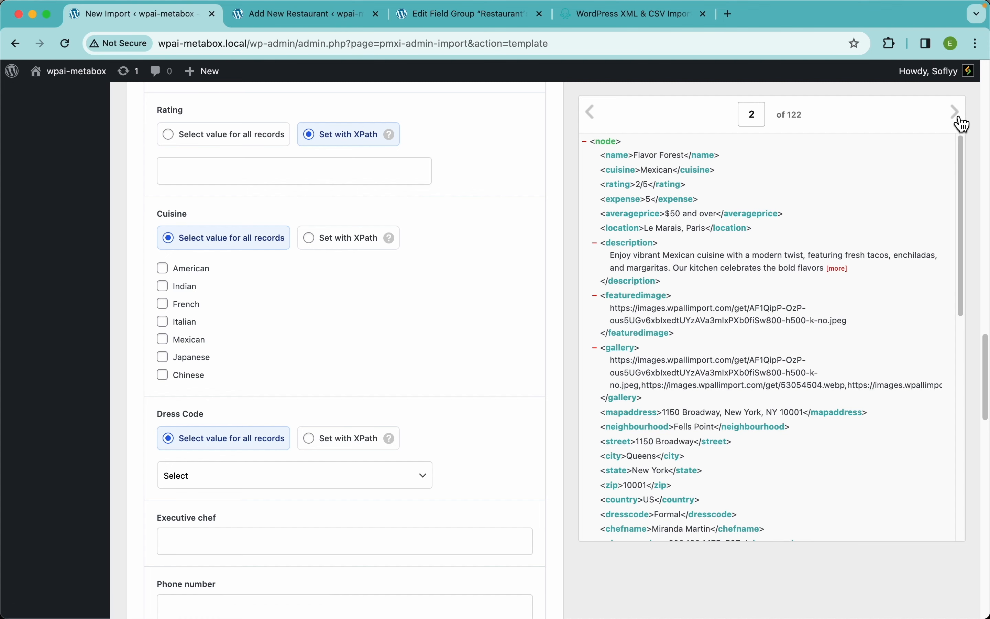
{"action": "left_click", "coordinate": [960, 120]}
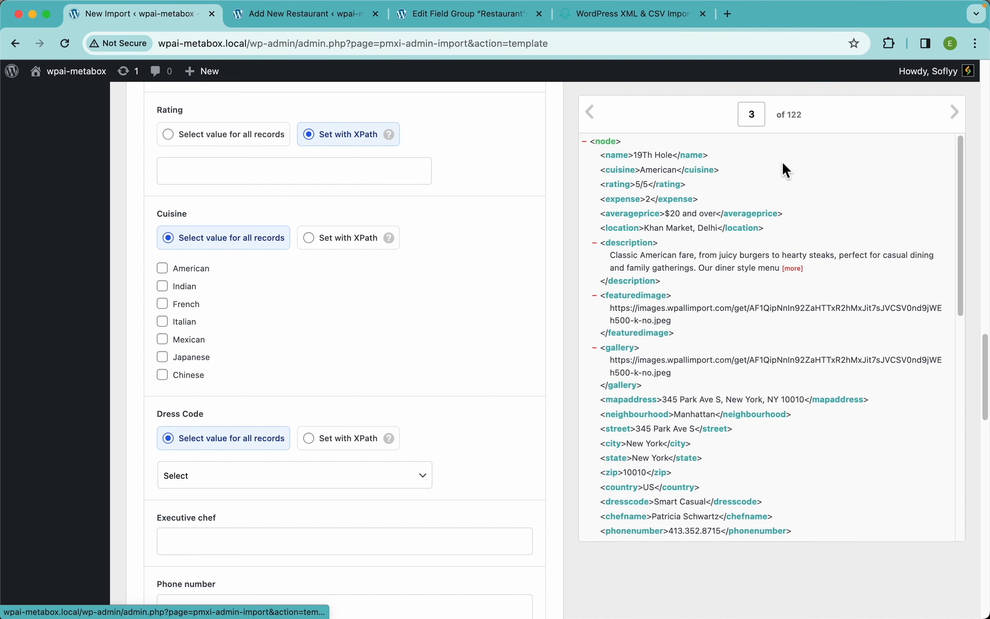
{"action": "left_click", "coordinate": [961, 119]}
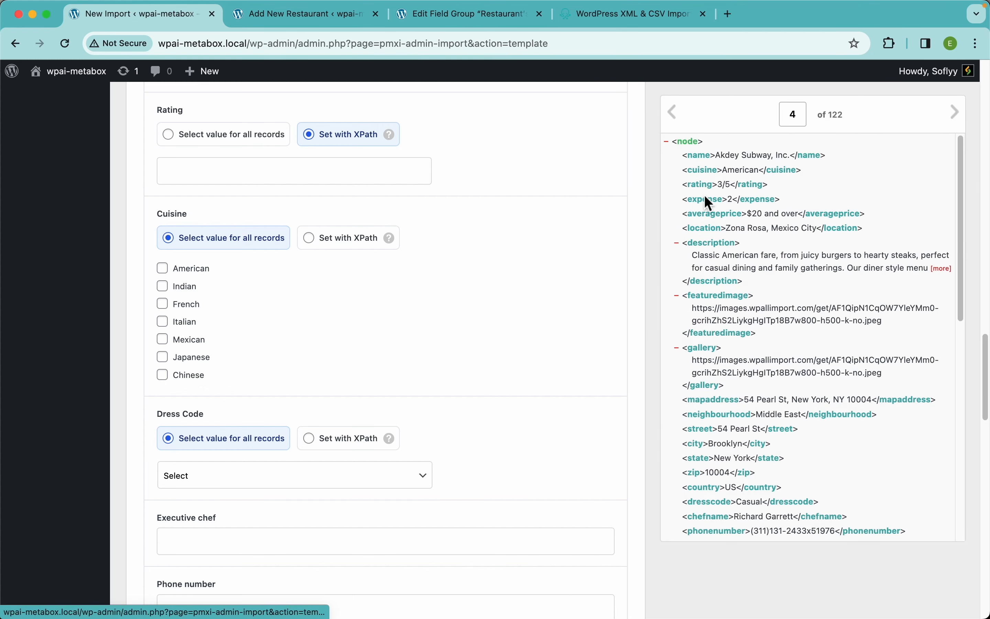
{"action": "left_click", "coordinate": [676, 123]}
{"action": "left_click", "coordinate": [593, 116]}
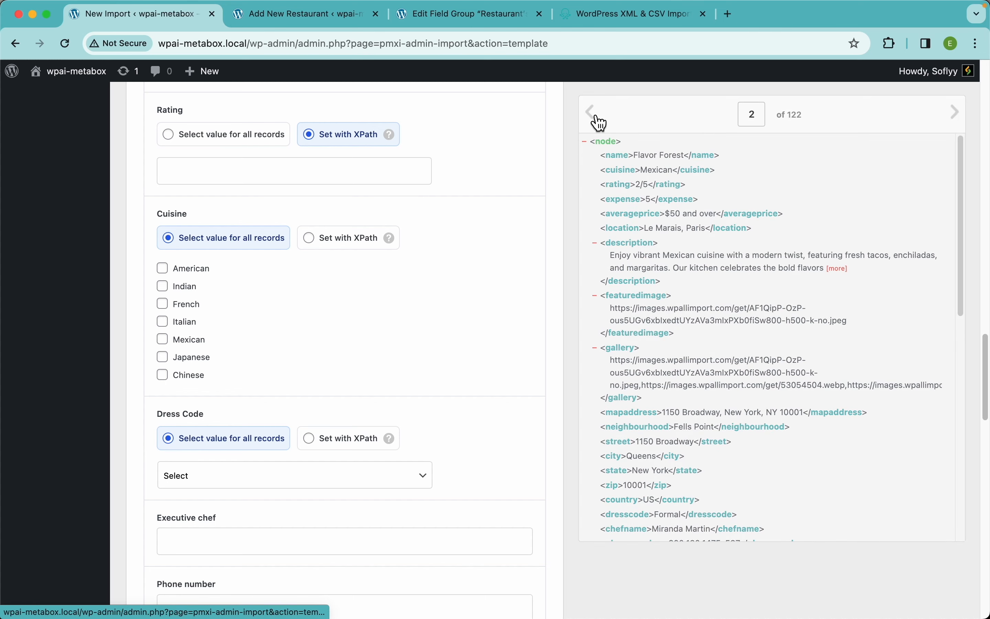
{"action": "left_click", "coordinate": [597, 119]}
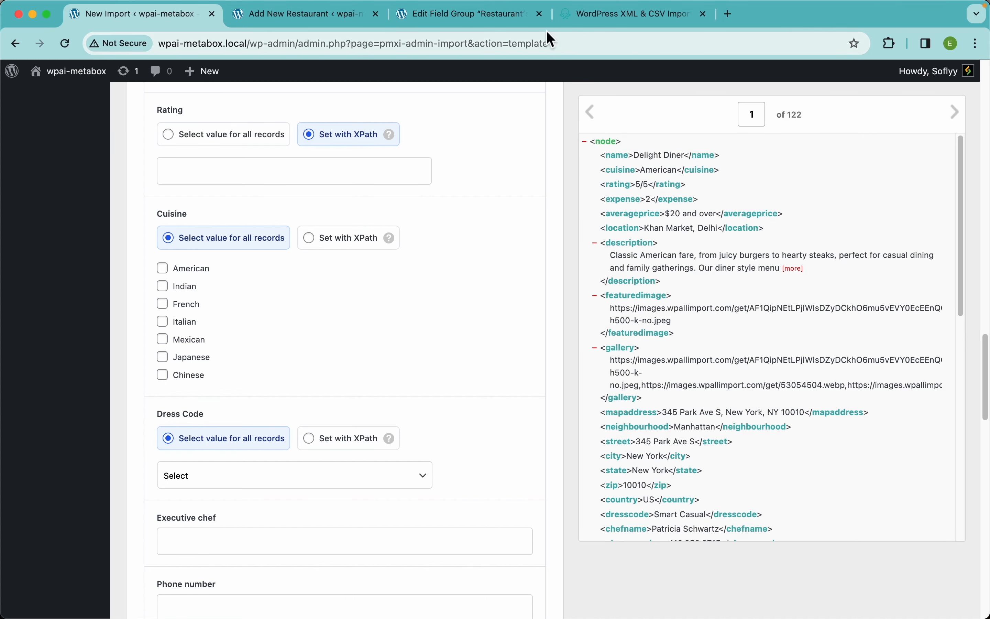
- Examine the values and star labels in the Rating field's Choices in the Restaurant's Info field group
{"action": "left_click", "coordinate": [498, 19]}
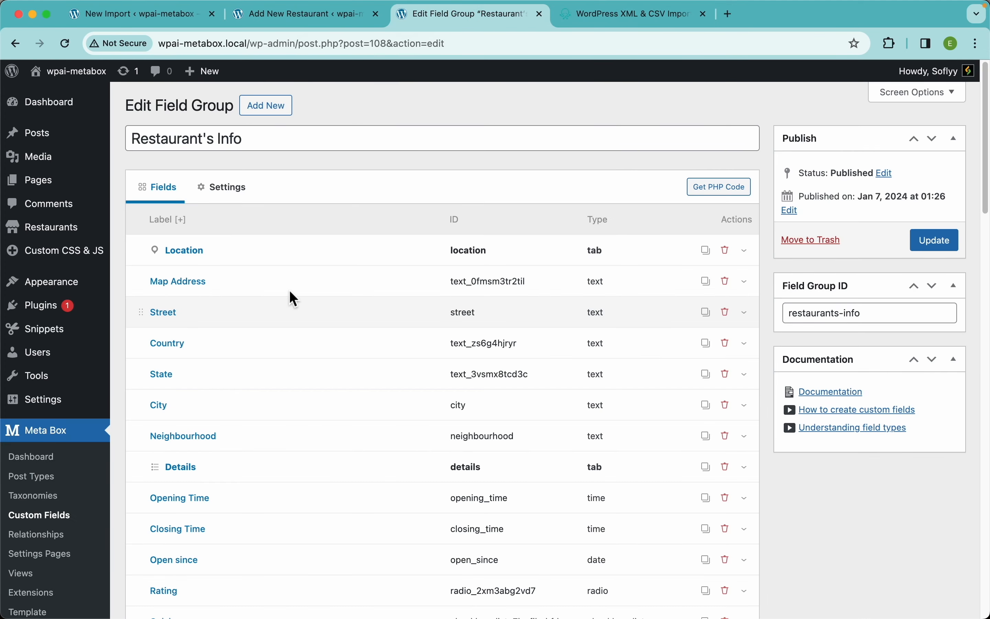
{"action": "scroll", "coordinate": [260, 436], "scroll_direction": "down", "scroll_amount": 5}
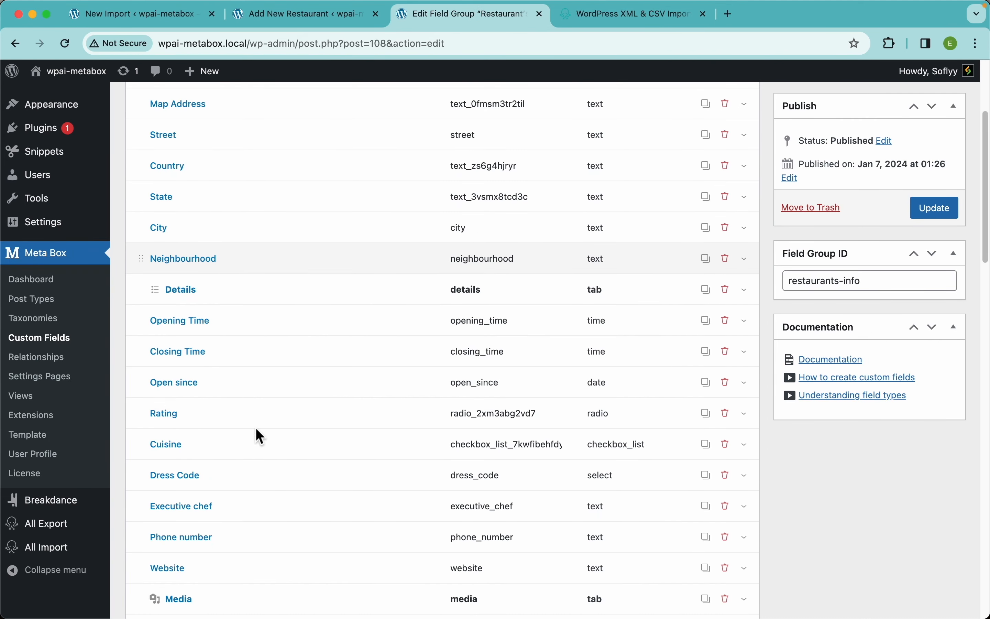
{"action": "left_click", "coordinate": [239, 408]}
{"action": "scroll", "coordinate": [343, 356], "scroll_direction": "down", "scroll_amount": 8}
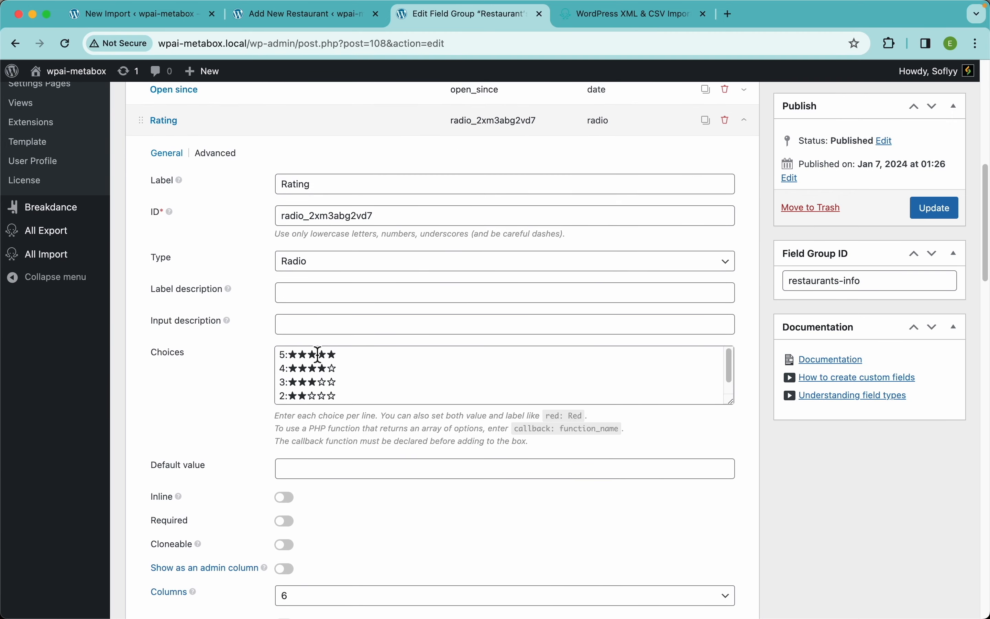
{"action": "scroll", "coordinate": [287, 371], "scroll_direction": "up", "scroll_amount": 5}
{"action": "scroll", "coordinate": [287, 370], "scroll_direction": "left", "scroll_amount": 4}
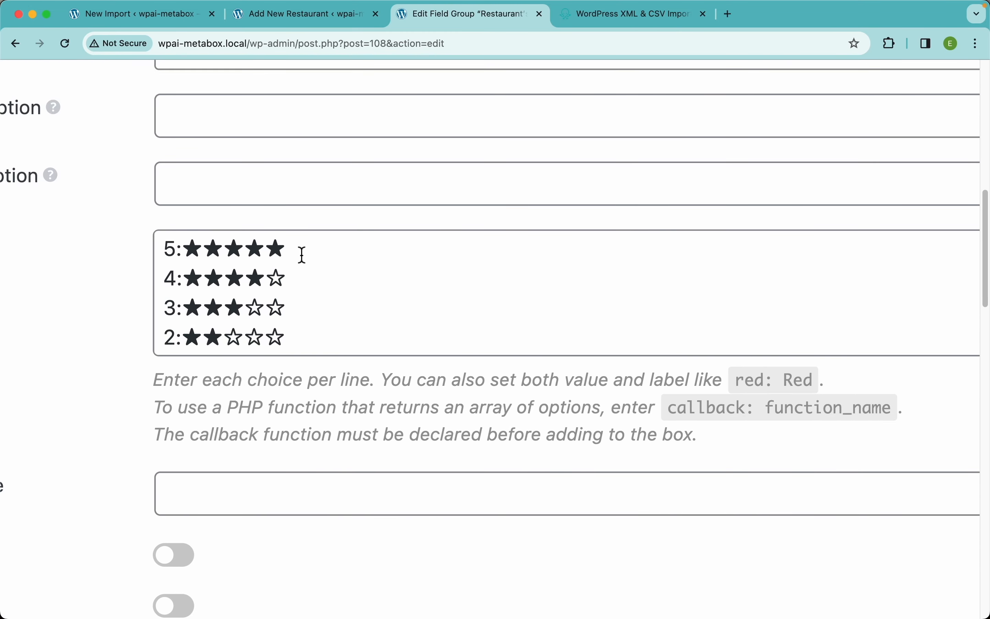
{"action": "left_click_drag", "start_coordinate": [302, 254], "coordinate": [188, 247]}
{"action": "left_click_drag", "start_coordinate": [297, 279], "coordinate": [189, 279]}
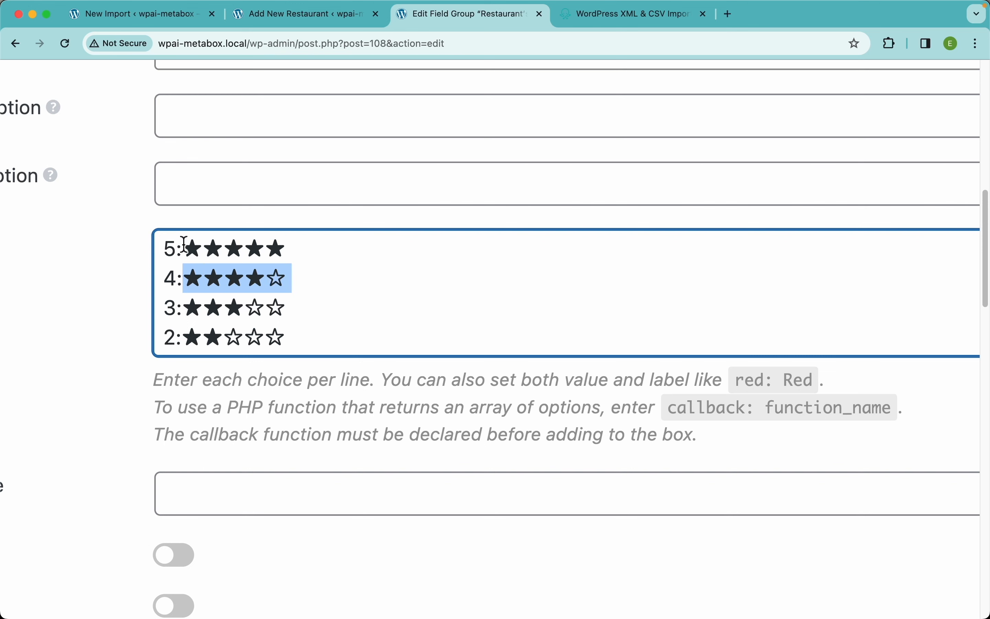
{"action": "double_click", "coordinate": [170, 247]}
{"action": "double_click", "coordinate": [170, 278]}
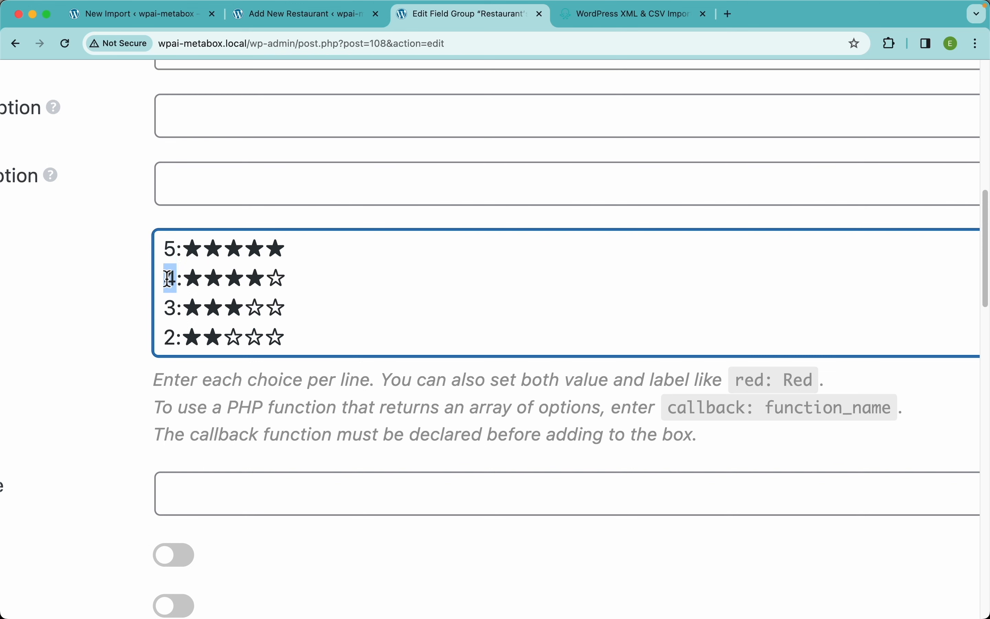
{"action": "double_click", "coordinate": [176, 311]}
{"action": "left_click", "coordinate": [170, 247]}
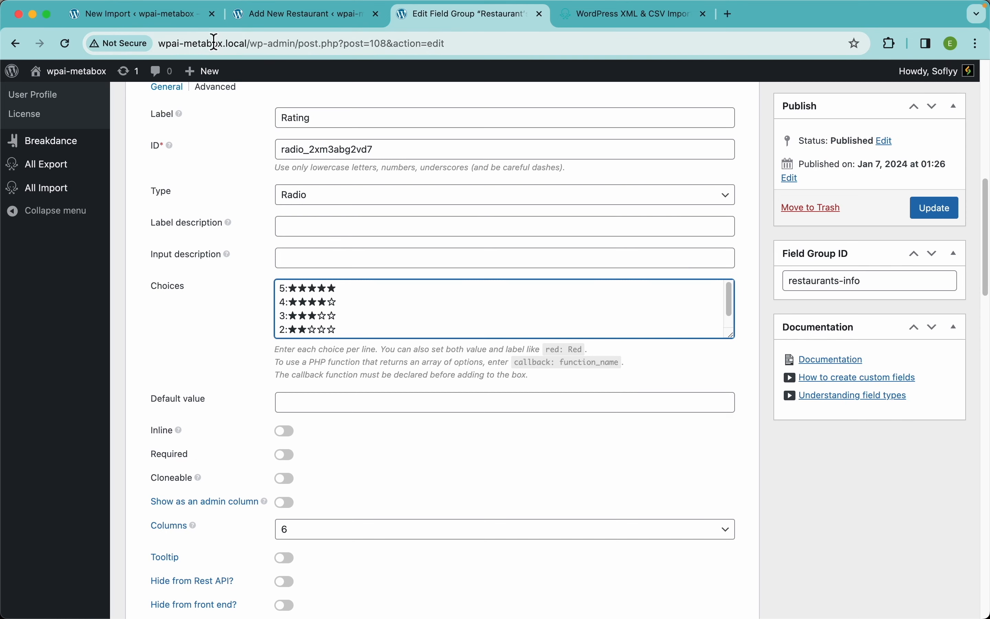
- In New Import's Function Editor, write a fix_rating($rating) switch that turns '5/5' through '1/5' into '5' through '1' and otherwise returns $rating
{"action": "left_click", "coordinate": [167, 17]}
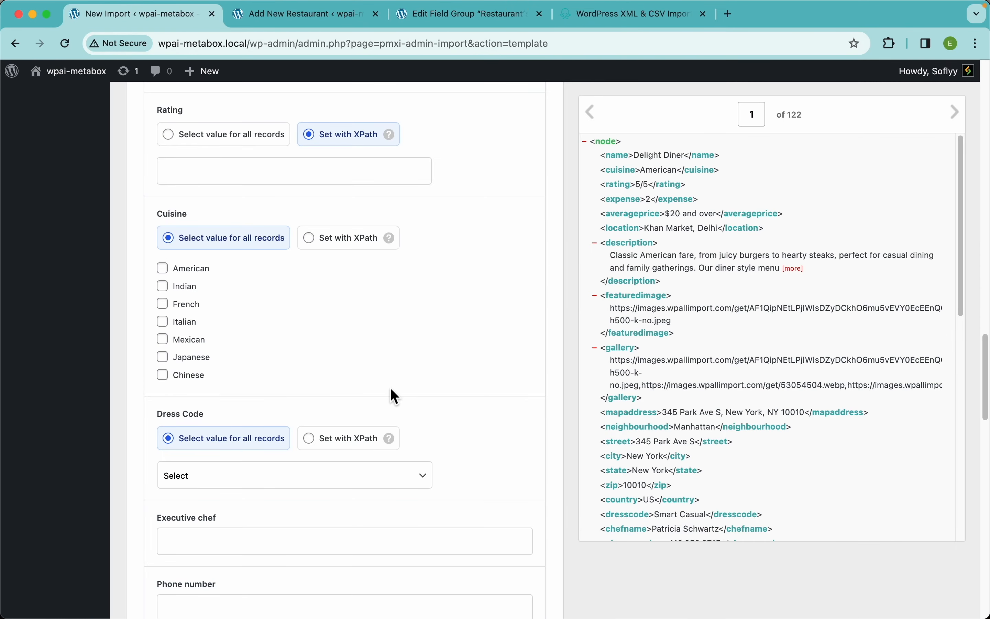
{"action": "scroll", "coordinate": [368, 434], "scroll_direction": "down", "scroll_amount": 15}
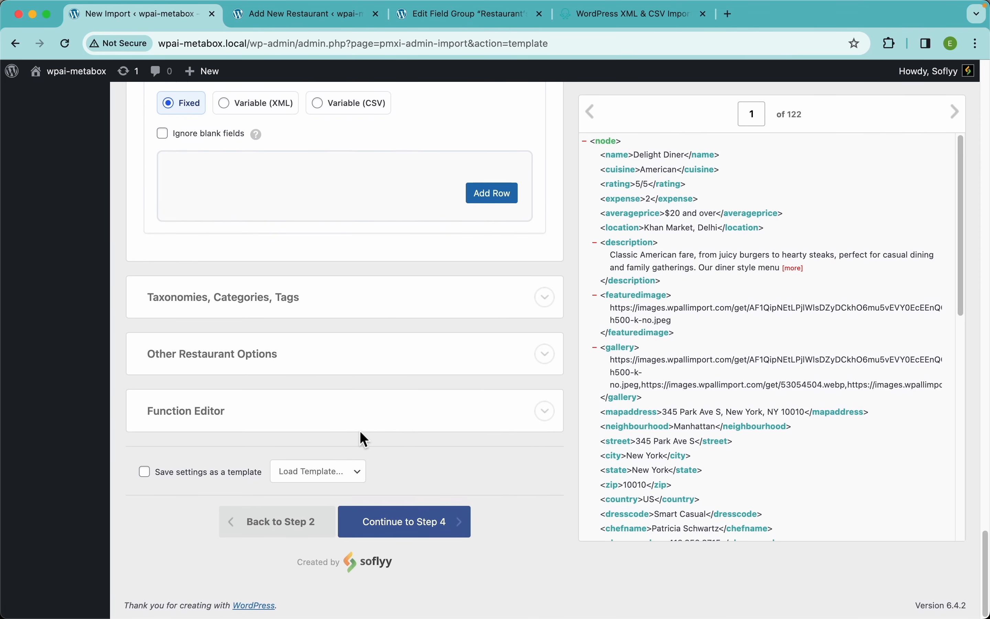
{"action": "left_click", "coordinate": [206, 424]}
{"action": "key", "text": "Return"}
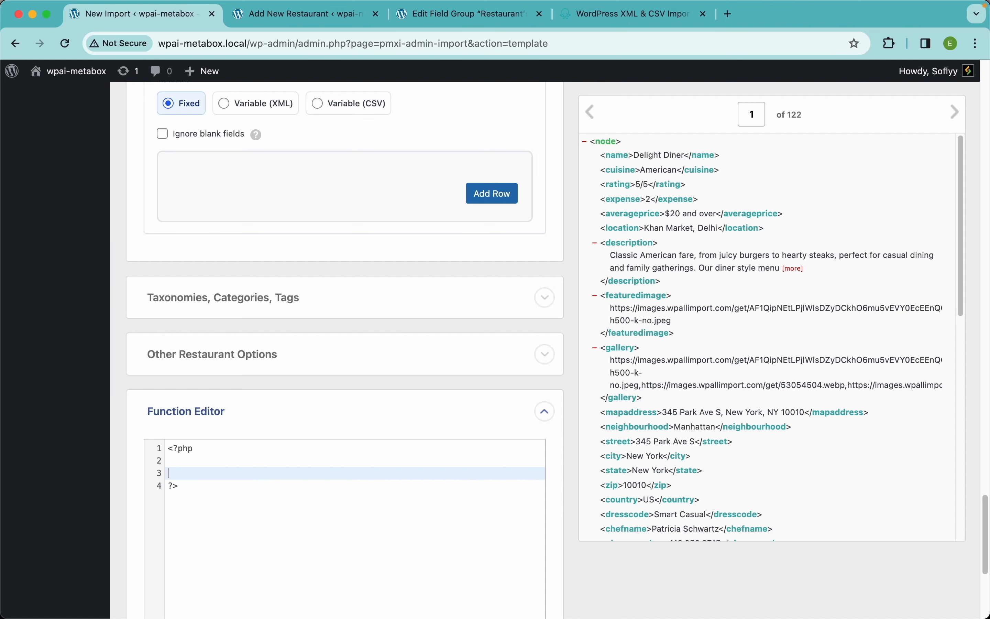
{"action": "key", "text": "Return"}
{"action": "key", "text": "Up"}
{"action": "type", "text": "function fix_rating ($rating) {     switch ($rating) {         case '5/5':             return '5';         case '4/5':             return '4';         case '3/5';             return '3';         case '2/5';             return '2'         case '1/5';             return '1';         default:             return $rating;     } }"}
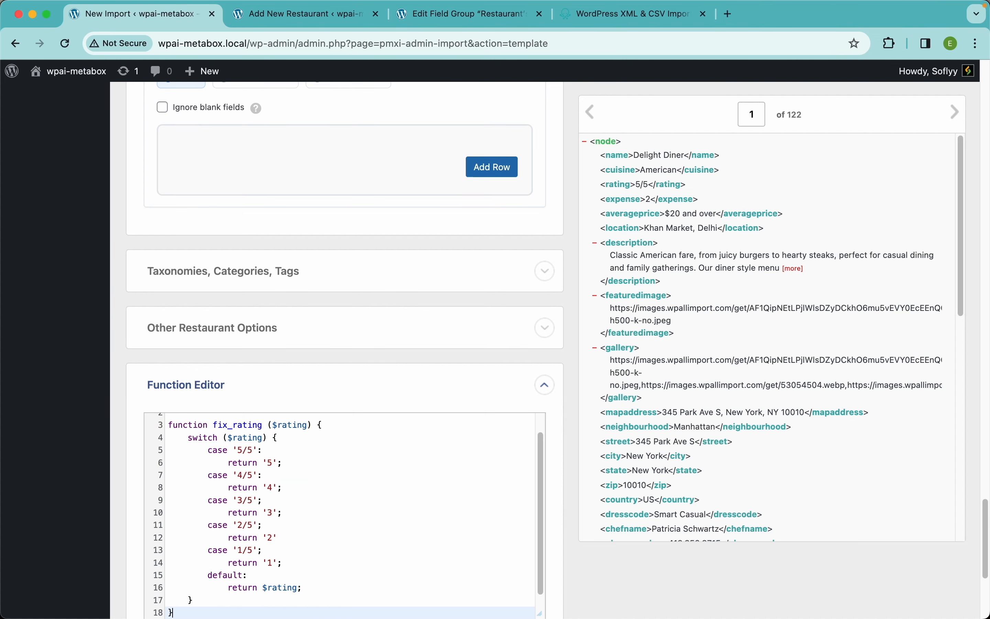
{"action": "scroll", "coordinate": [379, 287], "scroll_direction": "down", "scroll_amount": 3}
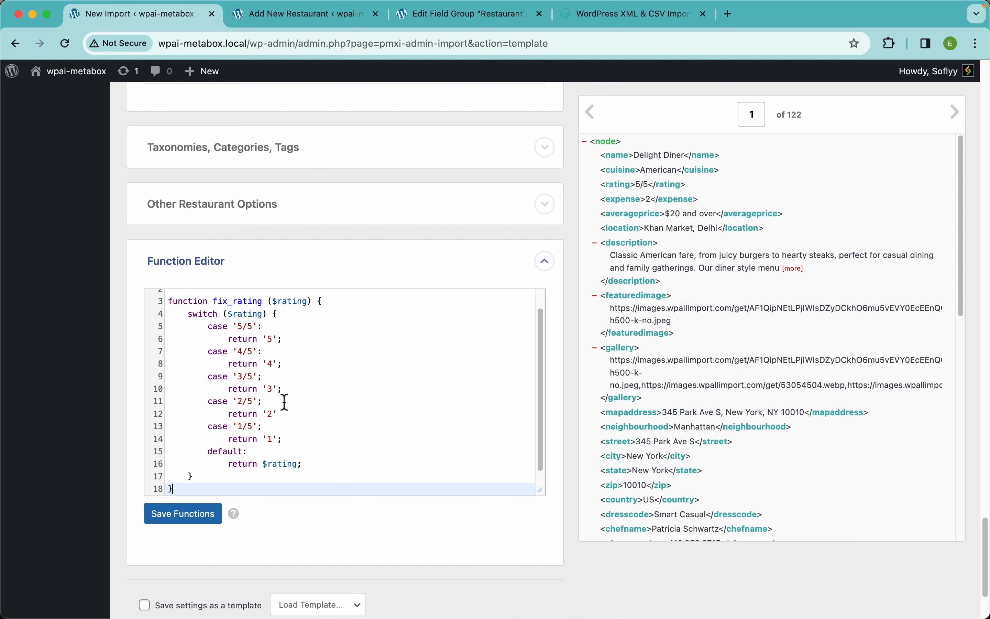
- Check the fix_rating cases, add the missing semicolon after return '2', and save the functions
{"action": "left_click_drag", "start_coordinate": [240, 327], "coordinate": [256, 331]}
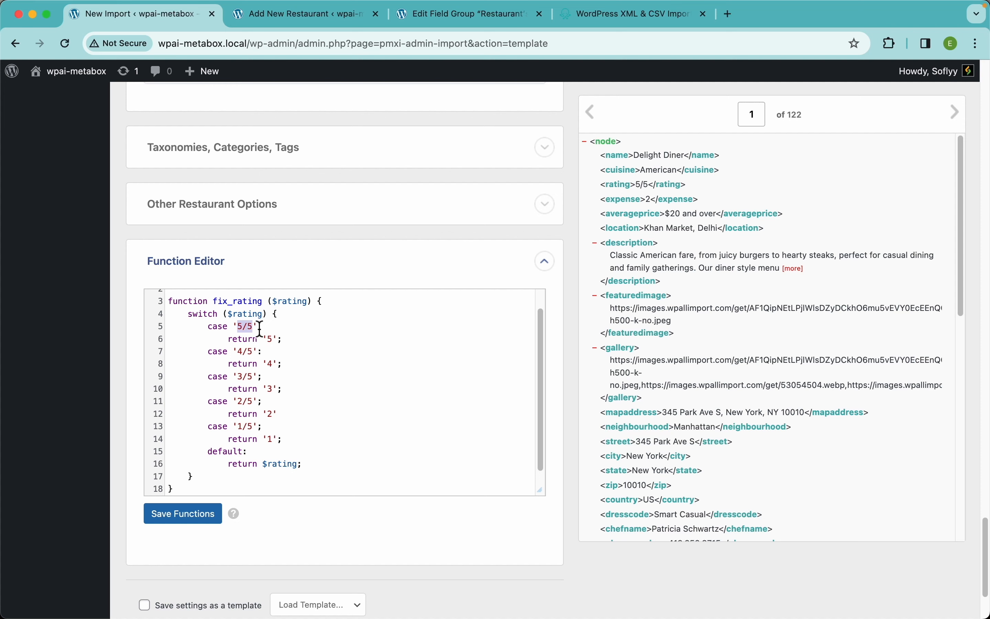
{"action": "left_click", "coordinate": [274, 342]}
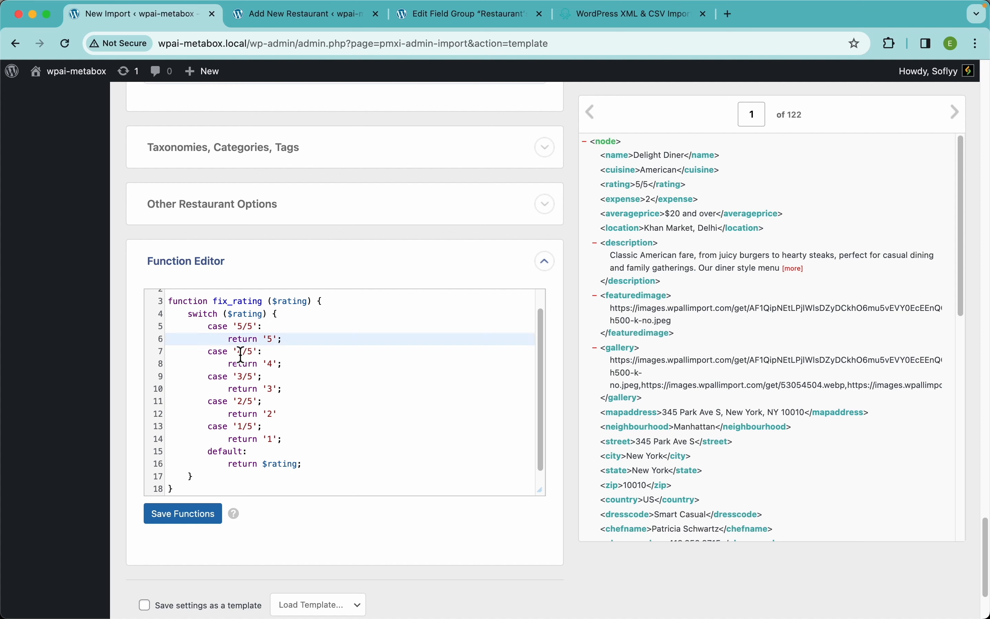
{"action": "left_click_drag", "start_coordinate": [238, 354], "coordinate": [255, 357]}
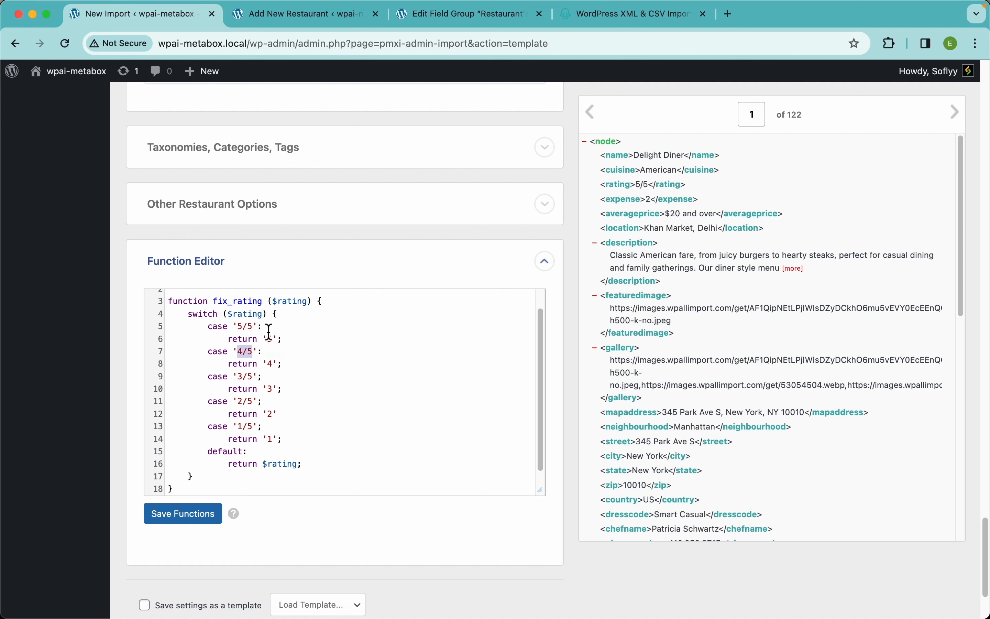
{"action": "double_click", "coordinate": [271, 364]}
{"action": "left_click", "coordinate": [196, 523]}
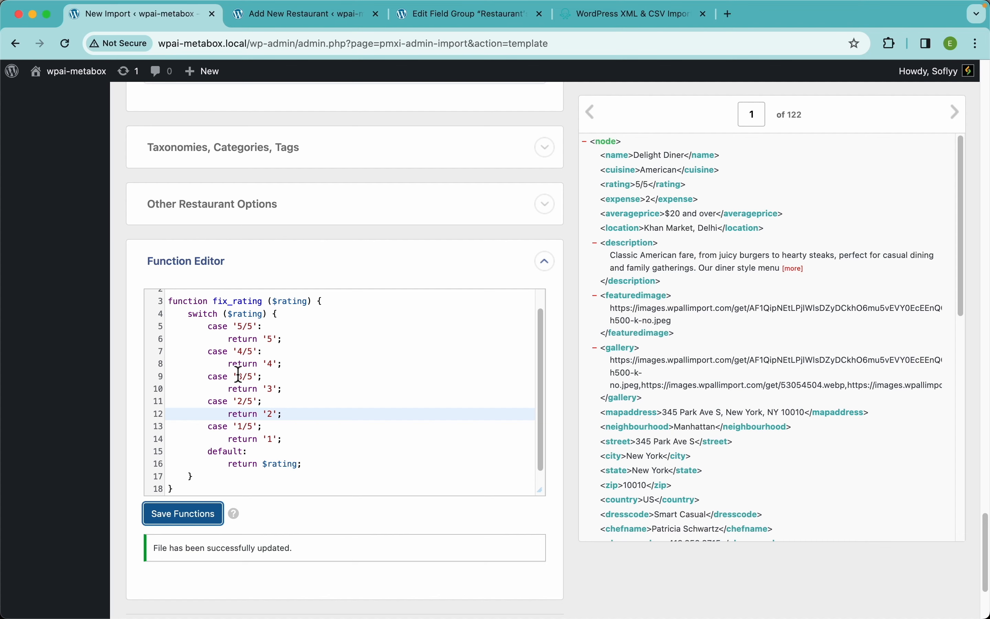
- Set the Rating field's XPath value to [fix_rating({rating[1]})], reusing the function name from the Function Editor
{"action": "double_click", "coordinate": [230, 302]}
{"action": "key", "text": "super+c"}
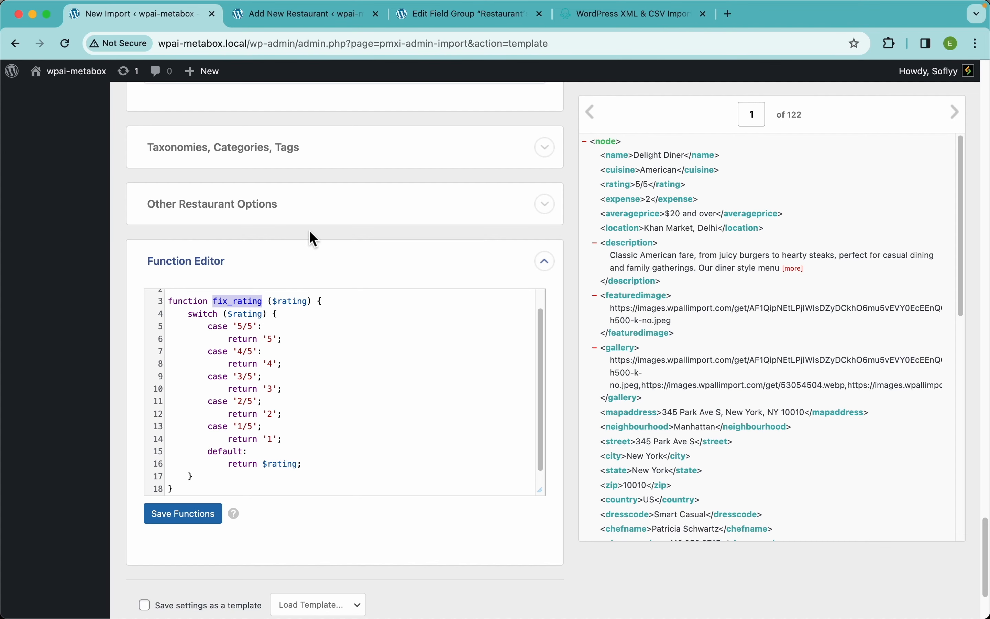
{"action": "scroll", "coordinate": [309, 234], "scroll_direction": "up", "scroll_amount": 10}
{"action": "scroll", "coordinate": [311, 237], "scroll_direction": "up", "scroll_amount": 15}
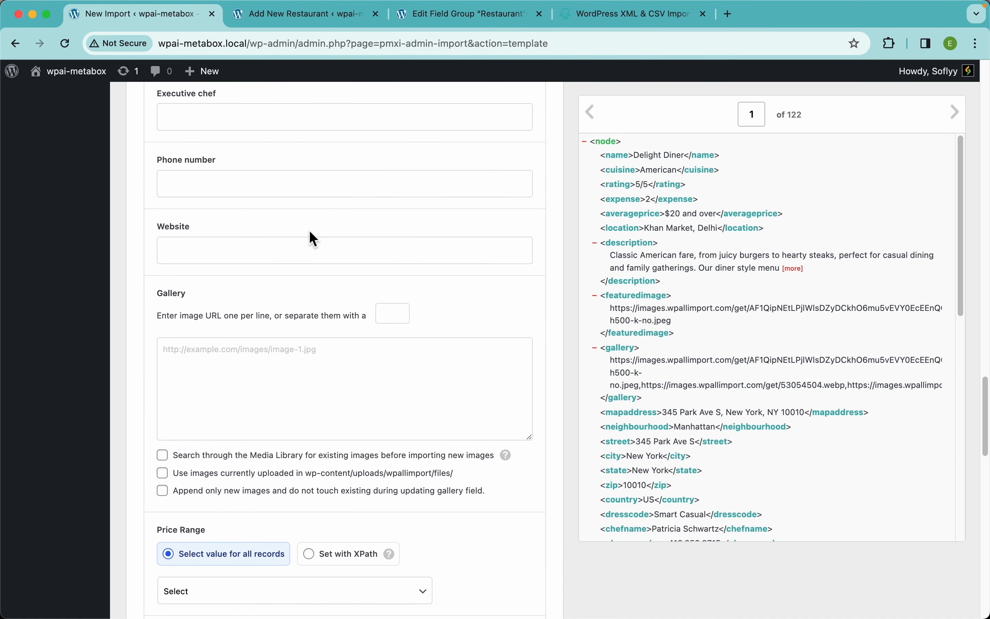
{"action": "scroll", "coordinate": [310, 233], "scroll_direction": "up", "scroll_amount": 8}
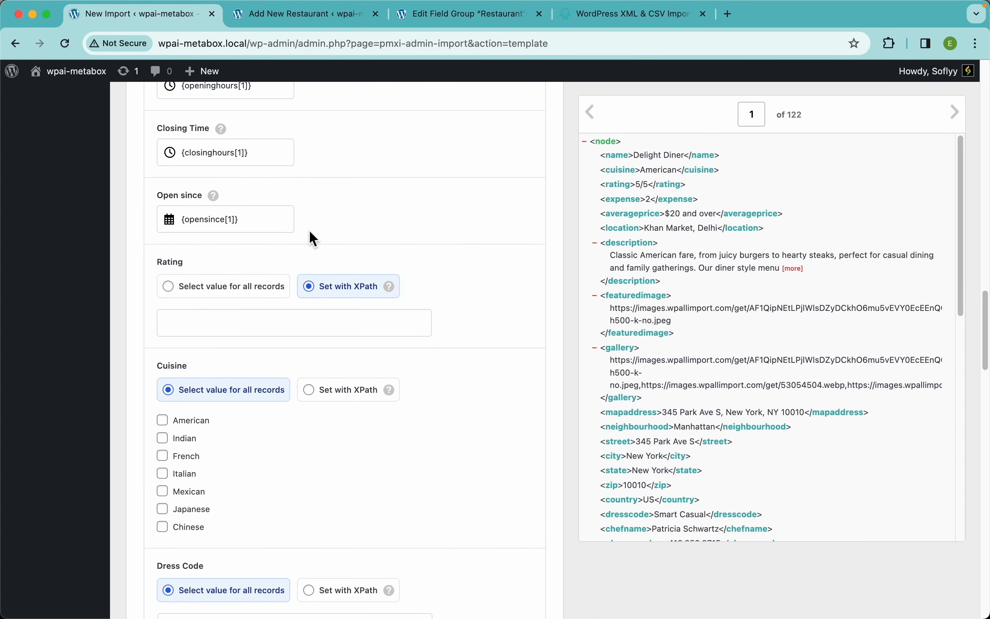
{"action": "scroll", "coordinate": [310, 231], "scroll_direction": "down", "scroll_amount": 3}
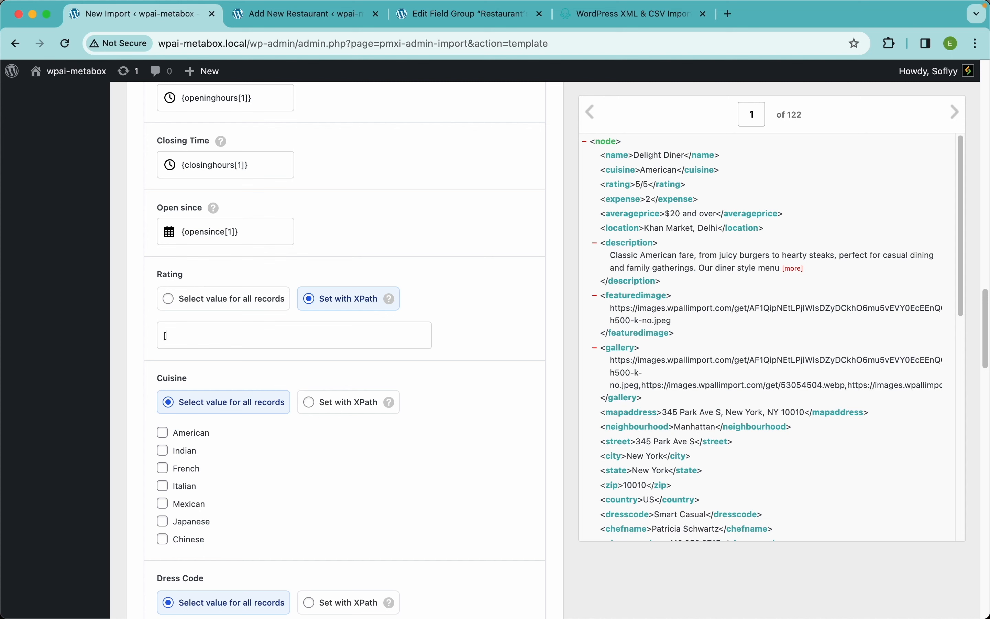
{"action": "key", "text": "super+v"}
{"action": "left_click_drag", "start_coordinate": [626, 191], "coordinate": [318, 338]}
{"action": "key", "text": "Right"}
- Copy the Rating expression and replace the post content in Title & Content with it for a test
{"action": "key", "text": "super+a"}
{"action": "key", "text": "super+c"}
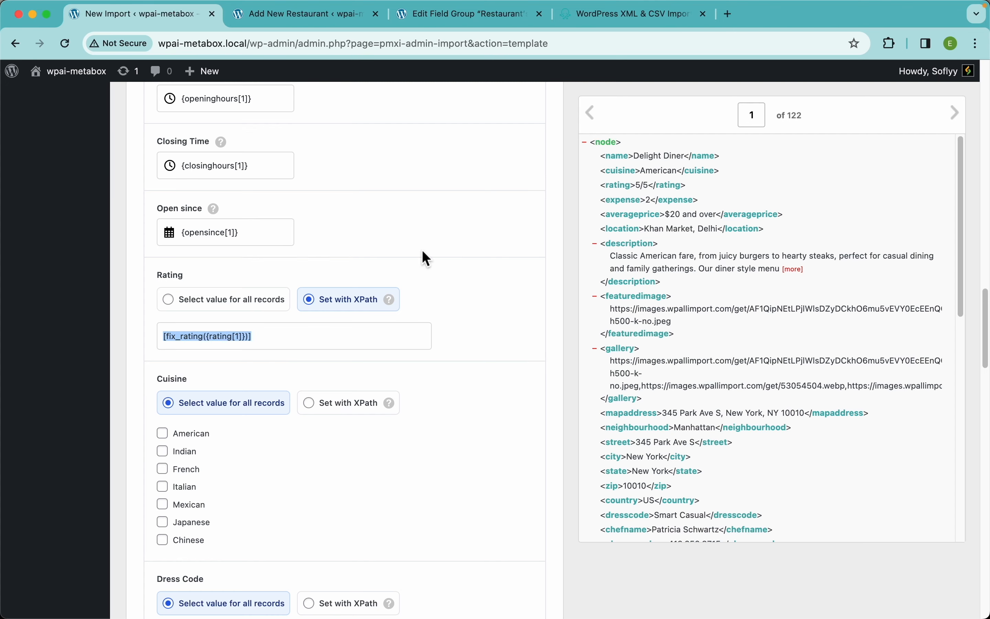
{"action": "scroll", "coordinate": [423, 253], "scroll_direction": "up", "scroll_amount": 20}
{"action": "left_click", "coordinate": [308, 349]}
{"action": "key", "text": "super+a"}
{"action": "key", "text": "super+v"}
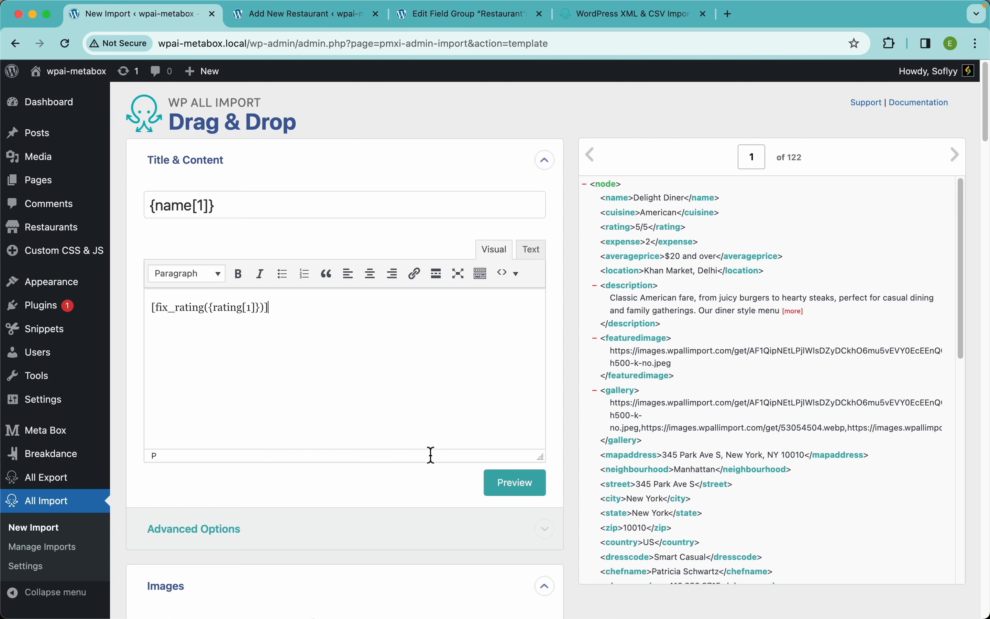
- Preview the content output of the fix_rating expression for the first two records, closing the preview when done
{"action": "left_click", "coordinate": [537, 479]}
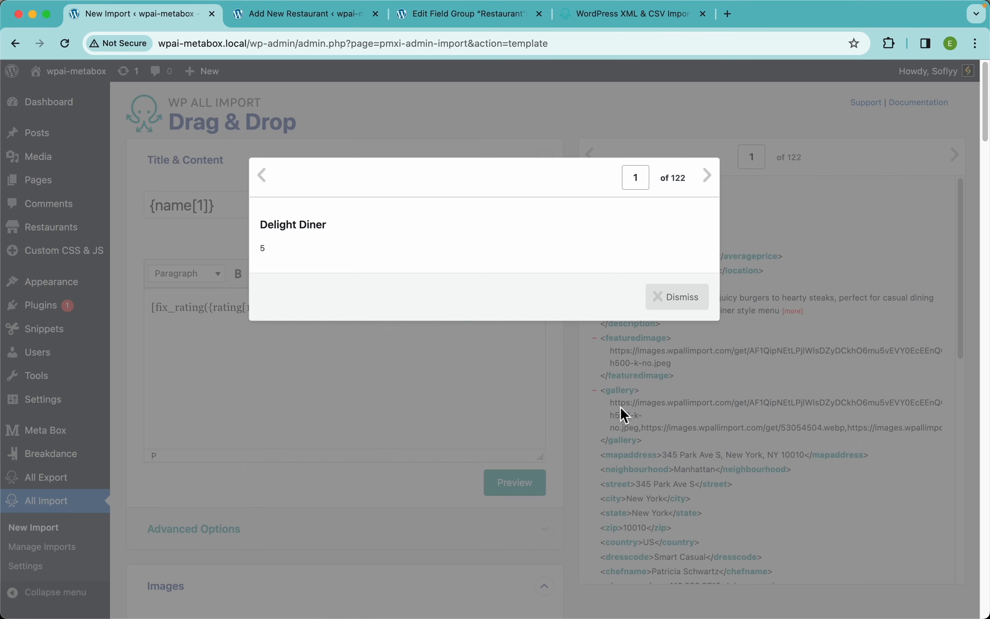
{"action": "scroll", "coordinate": [625, 415], "scroll_direction": "down", "scroll_amount": 1}
{"action": "scroll", "coordinate": [625, 414], "scroll_direction": "down", "scroll_amount": 3}
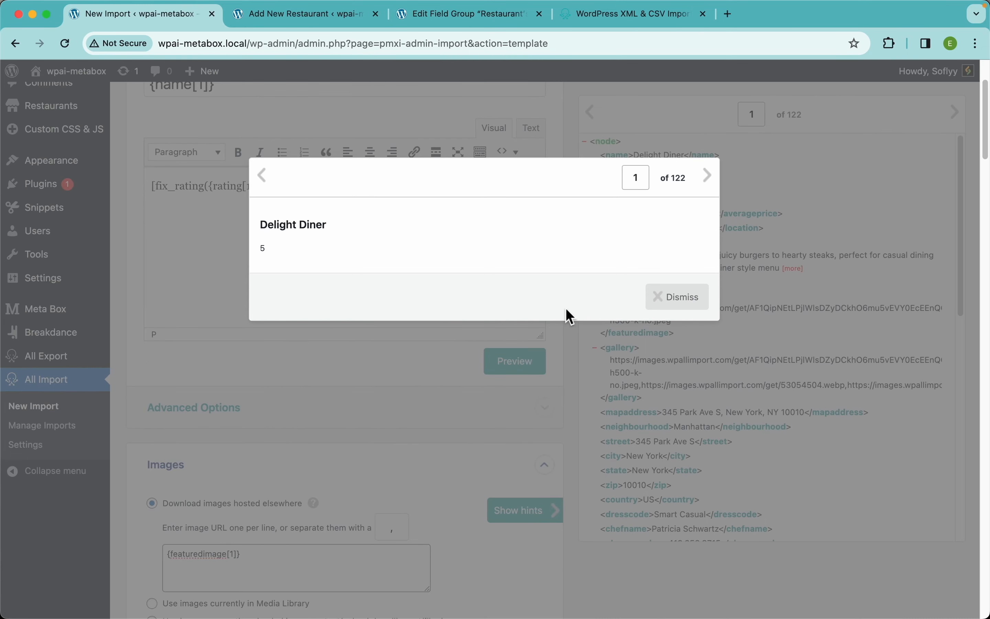
{"action": "scroll", "coordinate": [697, 413], "scroll_direction": "up", "scroll_amount": 4}
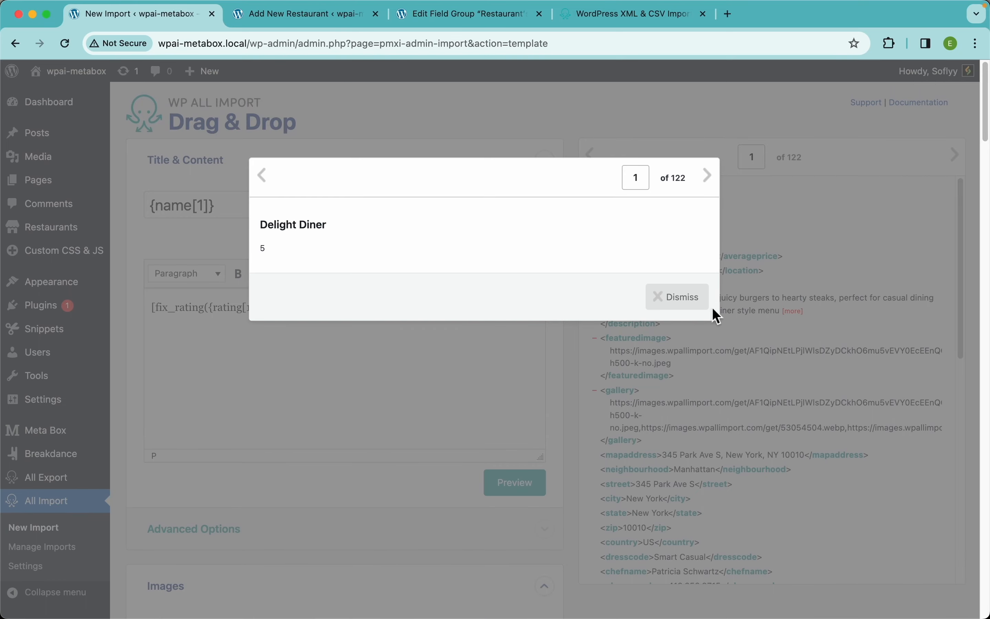
{"action": "left_click", "coordinate": [669, 298]}
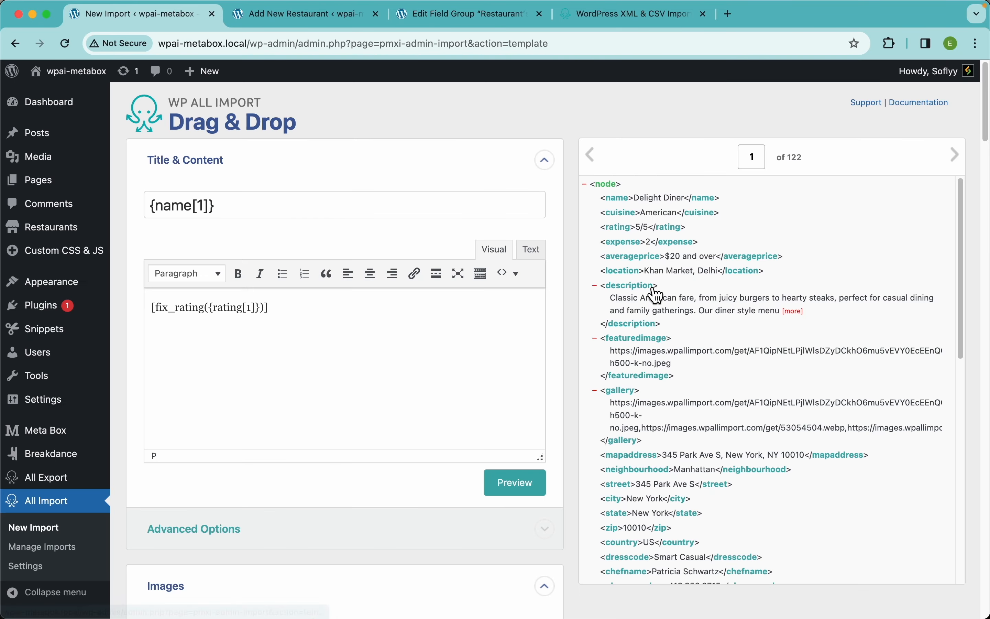
{"action": "left_click", "coordinate": [515, 489]}
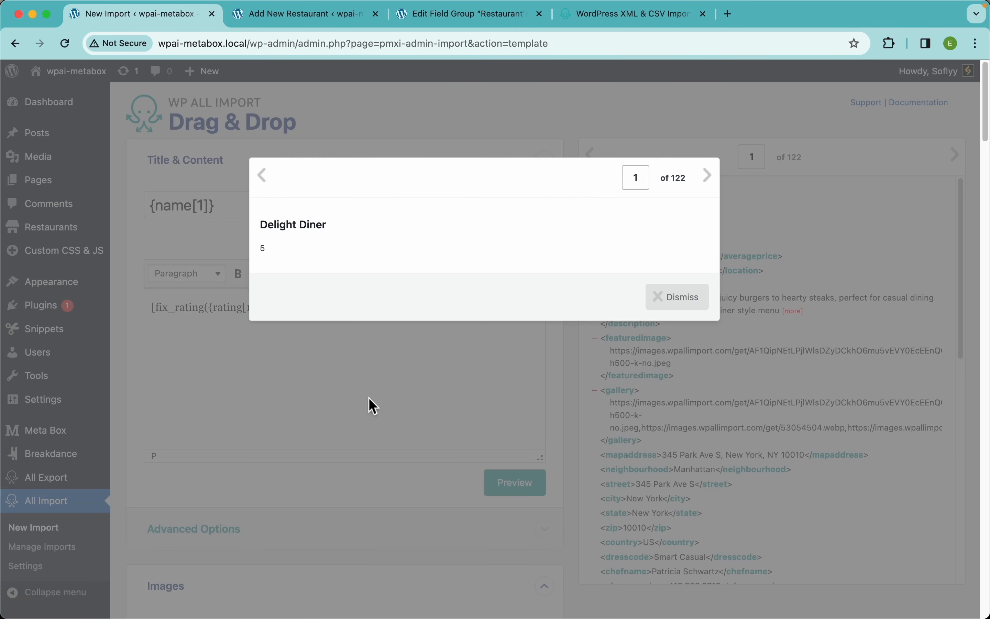
{"action": "left_click", "coordinate": [708, 176]}
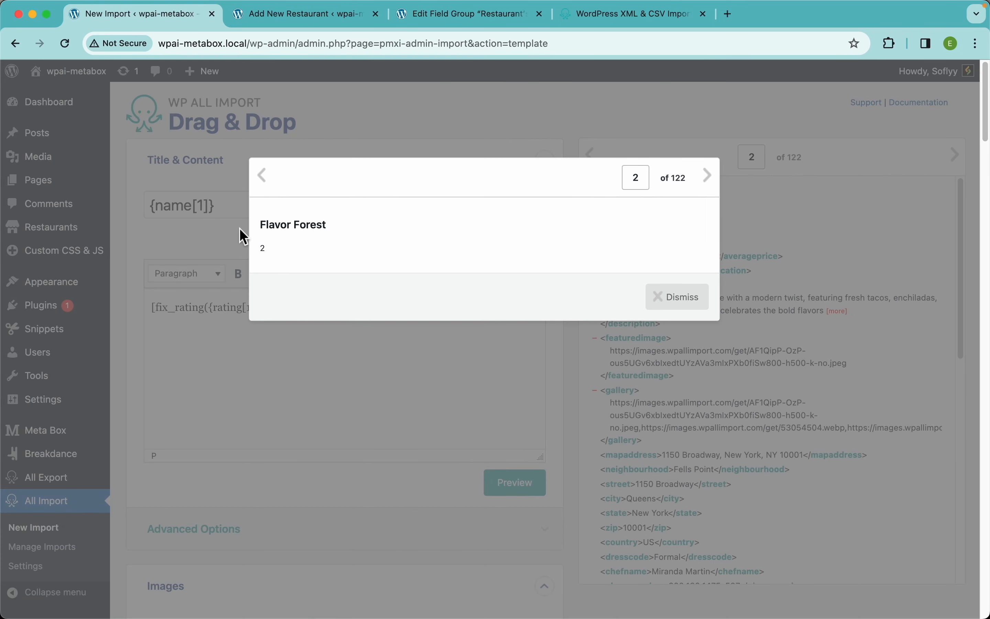
{"action": "left_click", "coordinate": [740, 242]}
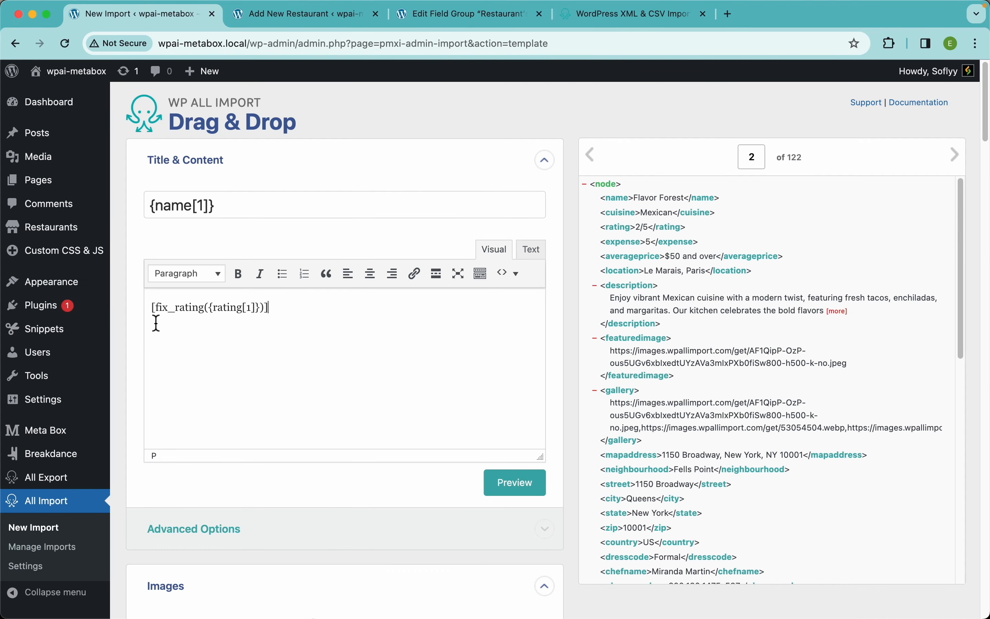
- Undo the test expression to restore {description[1]} as the post content and return to record 1
{"action": "triple_click", "coordinate": [185, 318]}
{"action": "key", "text": "ctrl+z"}
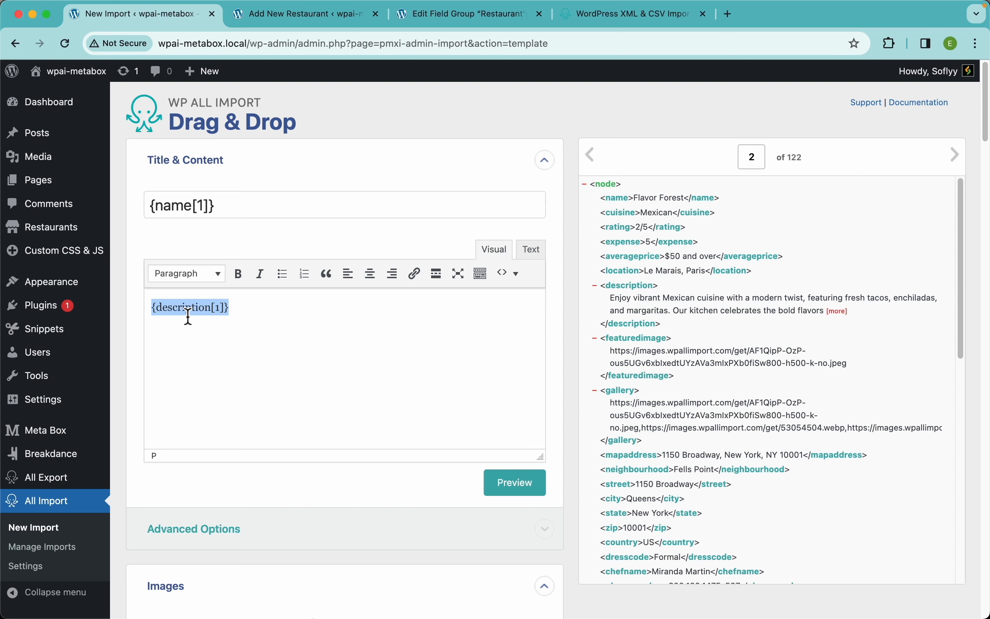
{"action": "left_click", "coordinate": [591, 155]}
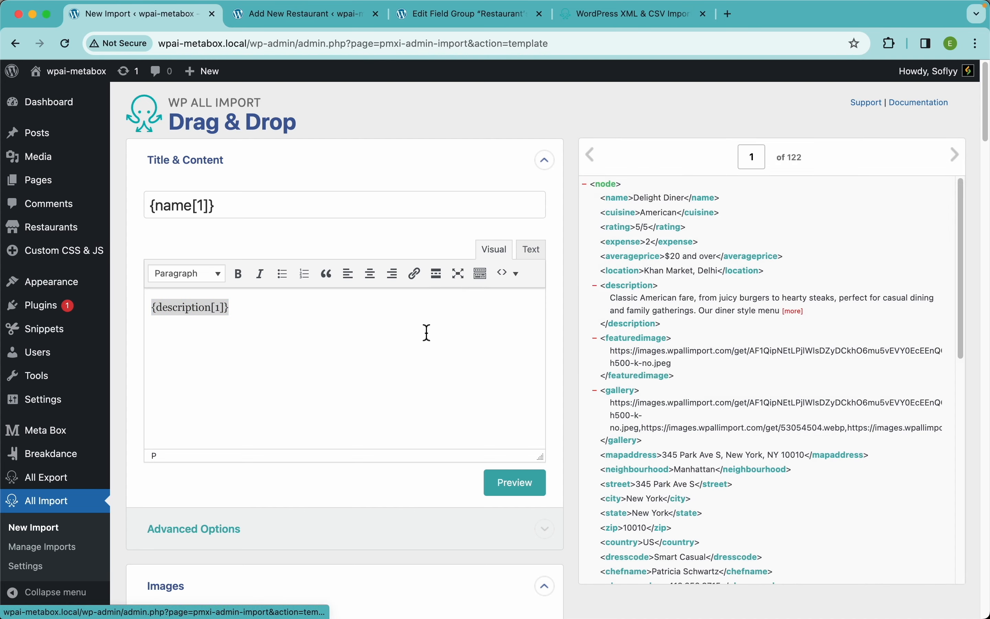
{"action": "left_click", "coordinate": [292, 370]}
- Switch the Cuisine field to Set with XPath and map it to {cuisine[1]}
{"action": "scroll", "coordinate": [331, 392], "scroll_direction": "down", "scroll_amount": 3}
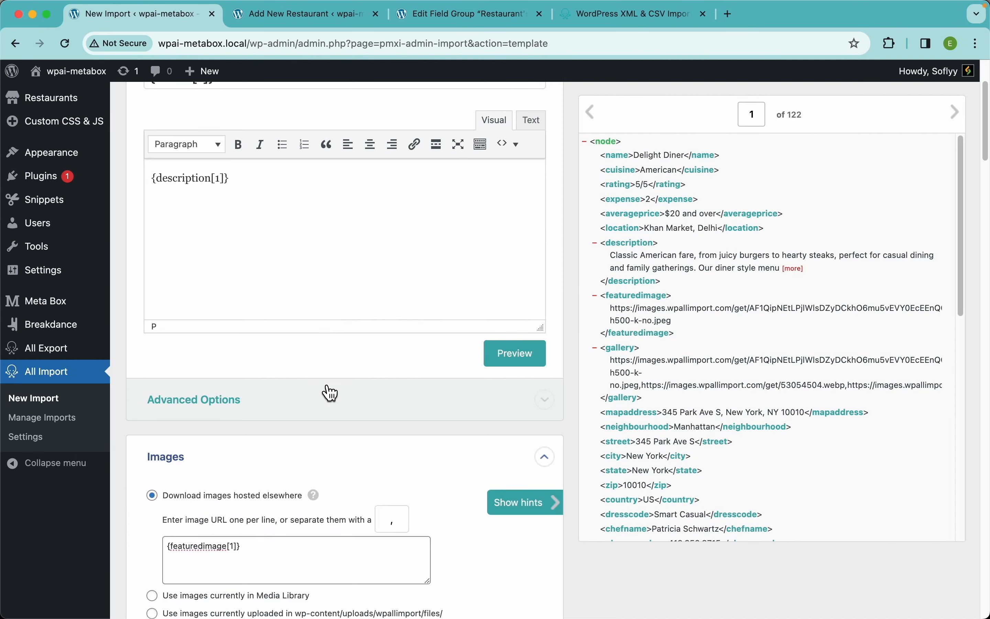
{"action": "scroll", "coordinate": [331, 393], "scroll_direction": "down", "scroll_amount": 15}
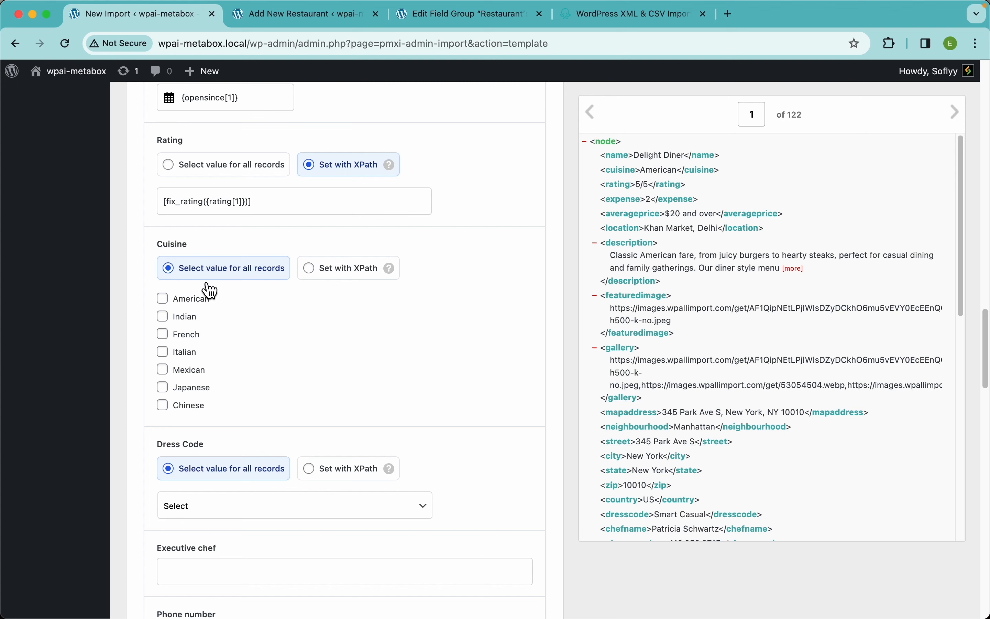
{"action": "left_click", "coordinate": [182, 320]}
{"action": "left_click", "coordinate": [186, 355]}
{"action": "left_click", "coordinate": [192, 405]}
{"action": "left_click", "coordinate": [346, 274]}
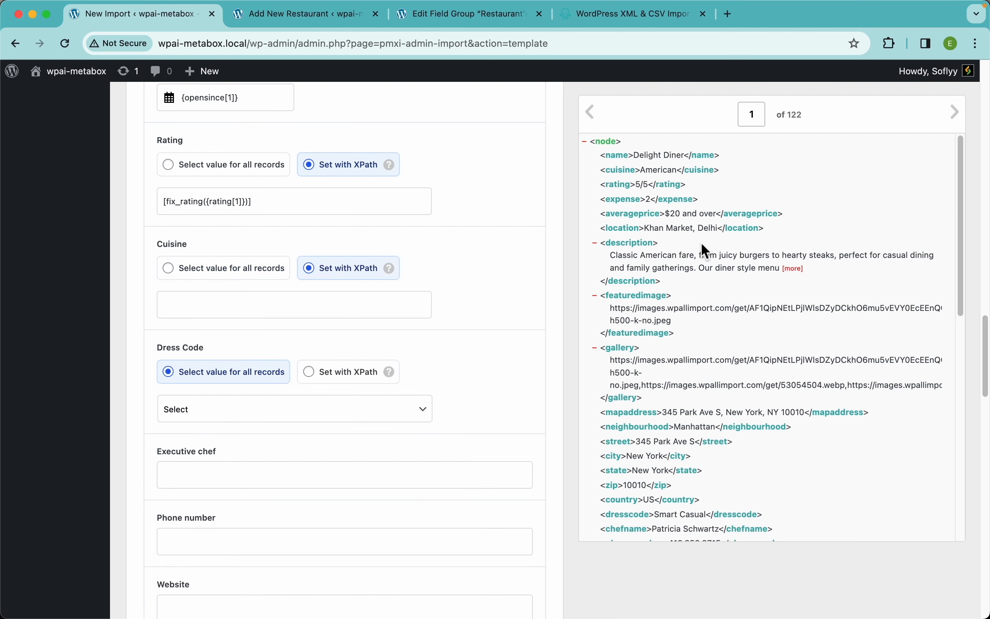
{"action": "left_click_drag", "start_coordinate": [624, 171], "coordinate": [328, 297]}
- Switch the Dress Code field to Set with XPath and map it to {dresscode[1]}
{"action": "scroll", "coordinate": [345, 328], "scroll_direction": "down", "scroll_amount": 5}
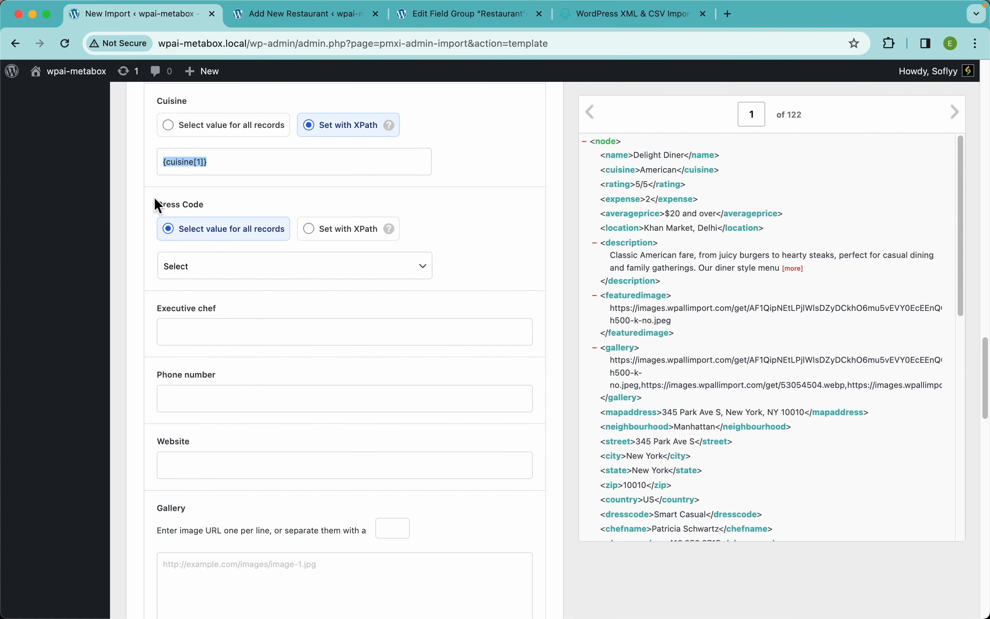
{"action": "left_click", "coordinate": [358, 243]}
{"action": "scroll", "coordinate": [729, 406], "scroll_direction": "down", "scroll_amount": 6}
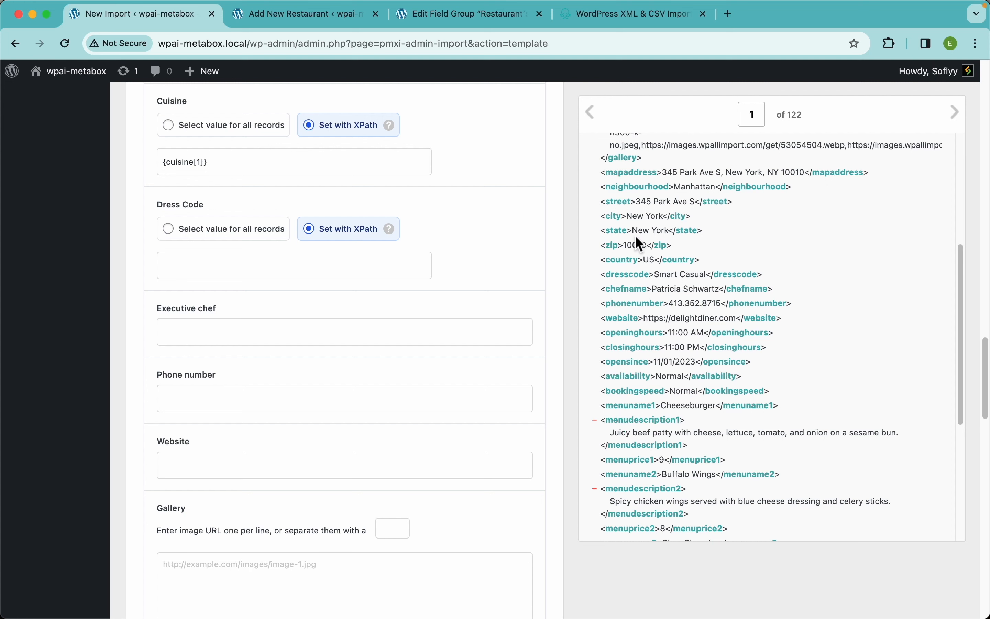
{"action": "left_click_drag", "start_coordinate": [622, 277], "coordinate": [335, 264]}
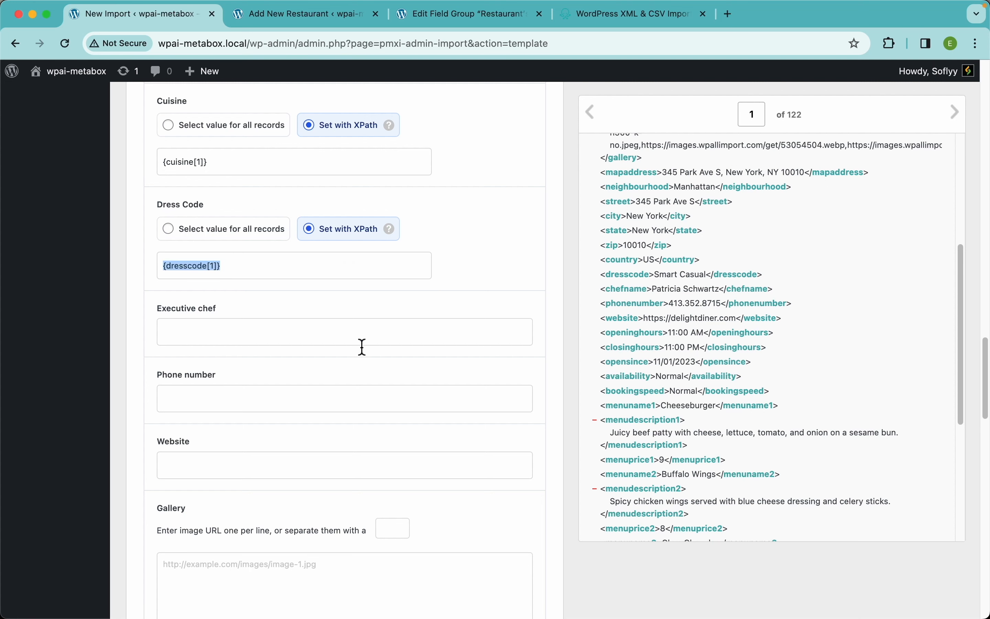
- Map Executive chef to {chefname[1]}, Phone number to {phonenumber[1]} and Website to {website[1]}
{"action": "left_click_drag", "start_coordinate": [634, 301], "coordinate": [389, 331]}
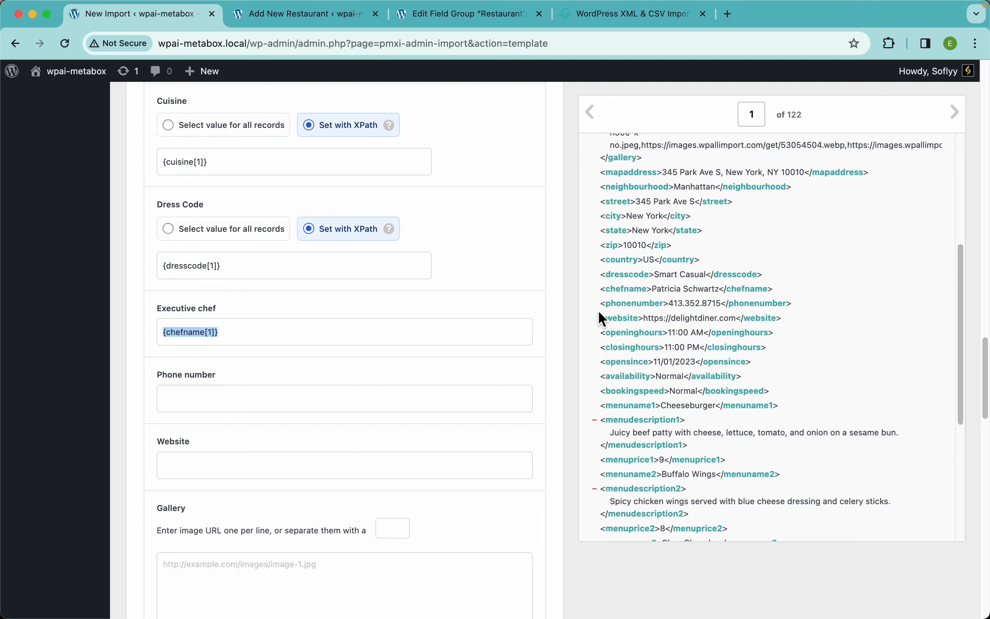
{"action": "left_click_drag", "start_coordinate": [634, 311], "coordinate": [347, 405]}
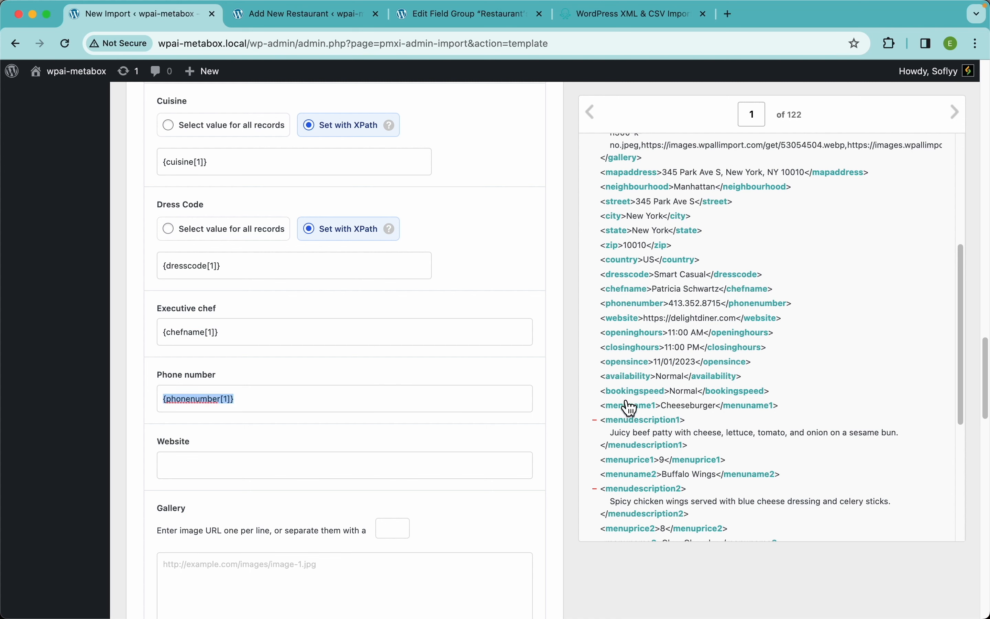
{"action": "left_click_drag", "start_coordinate": [632, 318], "coordinate": [313, 467]}
- Map the Gallery field's image URLs to {gallery[1]}
{"action": "scroll", "coordinate": [456, 450], "scroll_direction": "down", "scroll_amount": 5}
{"action": "scroll", "coordinate": [815, 349], "scroll_direction": "up", "scroll_amount": 5}
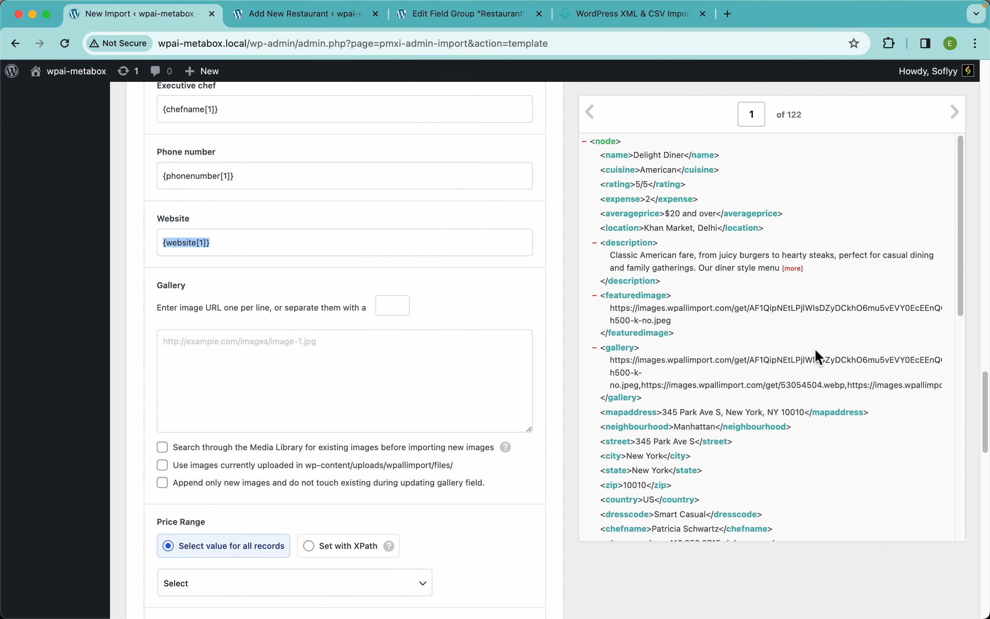
{"action": "left_click_drag", "start_coordinate": [626, 353], "coordinate": [254, 323]}
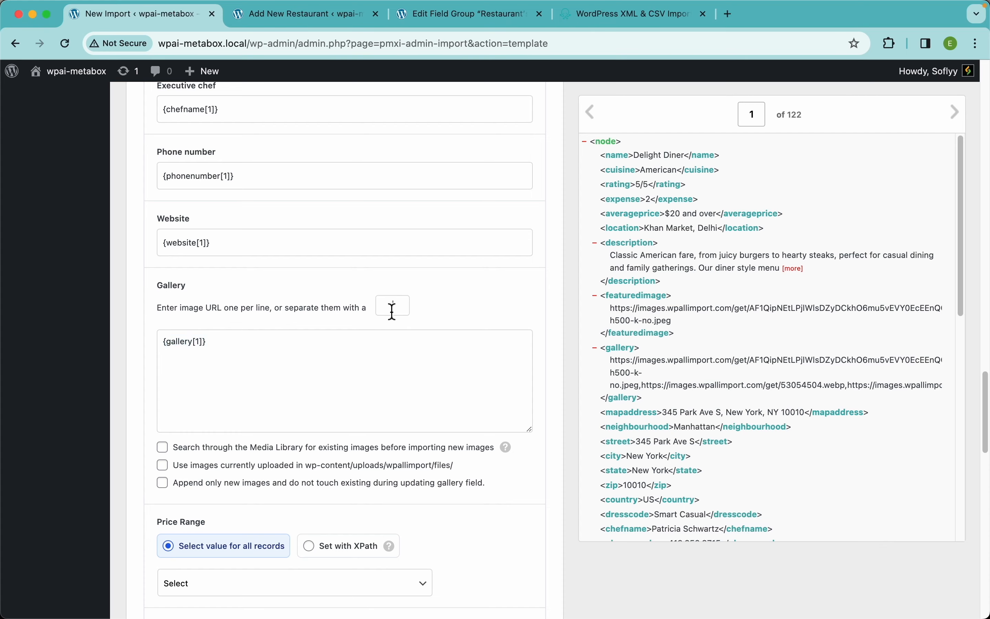
- Examine how the image URLs inside the first record's gallery element are separated
{"action": "scroll", "coordinate": [809, 359], "scroll_direction": "up", "scroll_amount": 5}
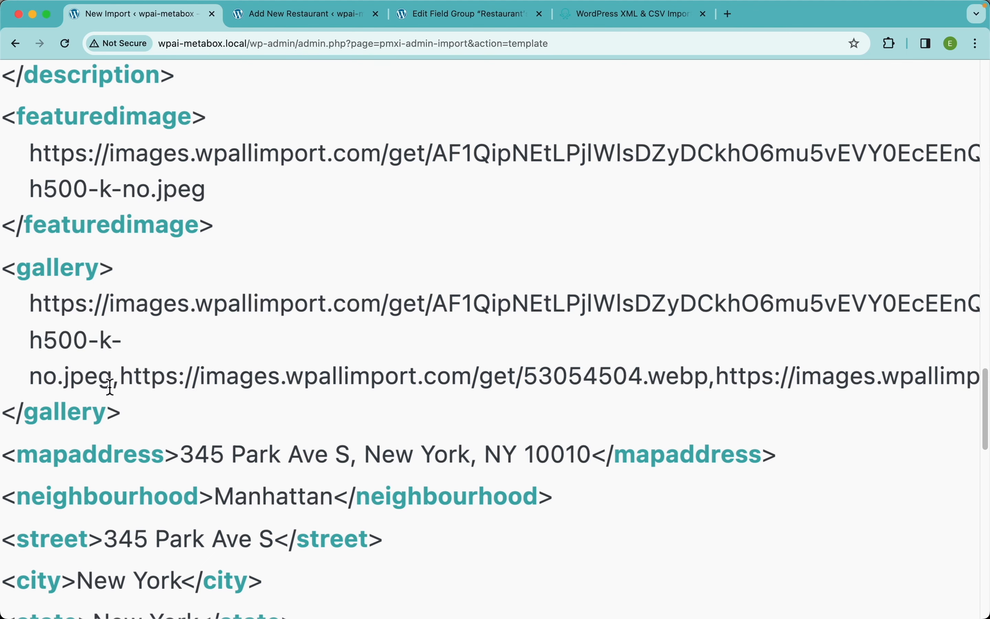
{"action": "left_click_drag", "start_coordinate": [111, 384], "coordinate": [27, 314]}
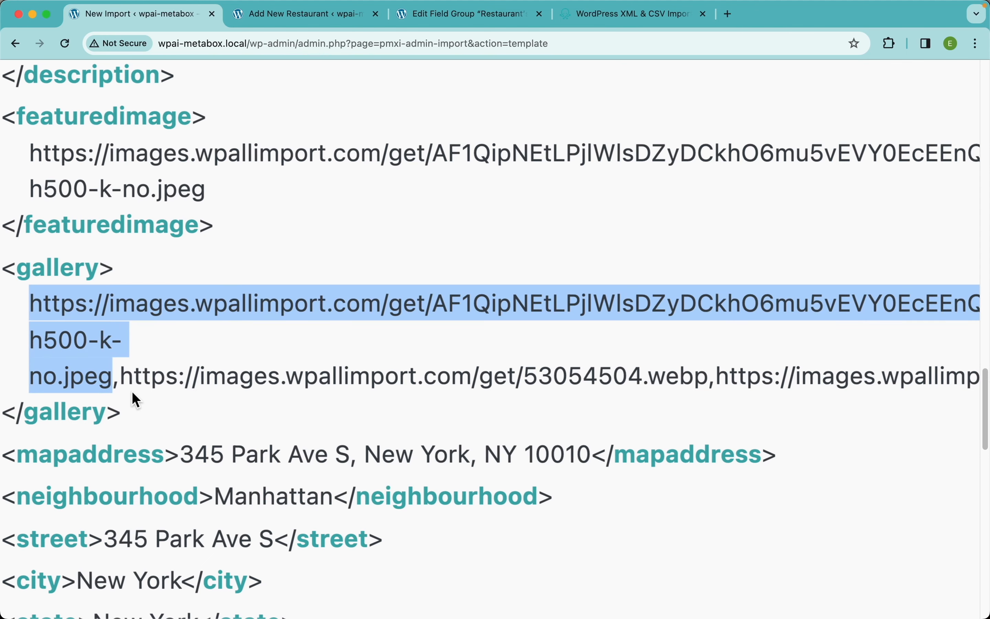
{"action": "left_click_drag", "start_coordinate": [121, 379], "coordinate": [351, 387]}
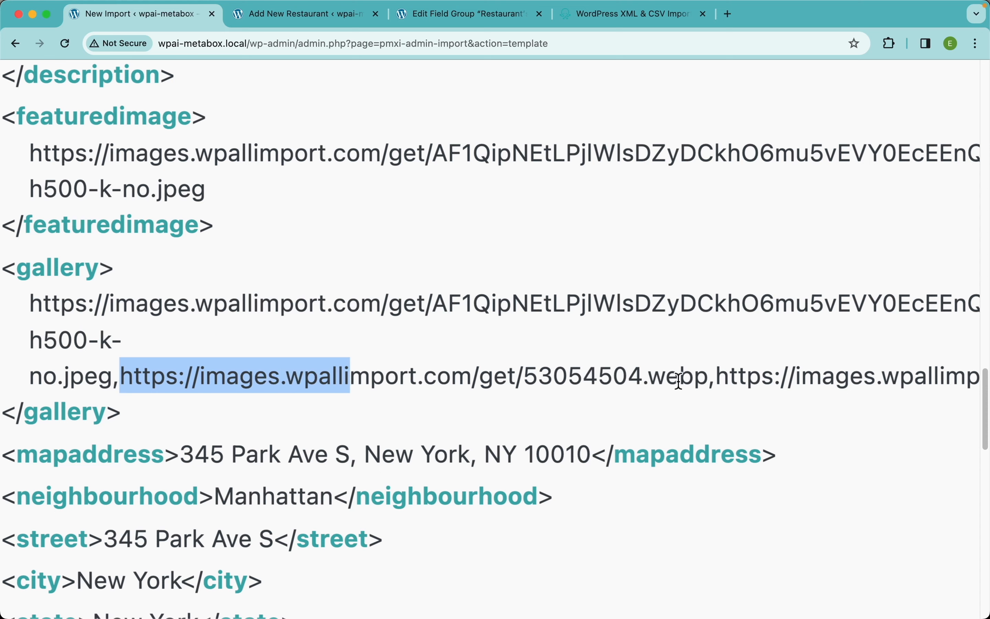
{"action": "left_click_drag", "start_coordinate": [718, 383], "coordinate": [801, 382]}
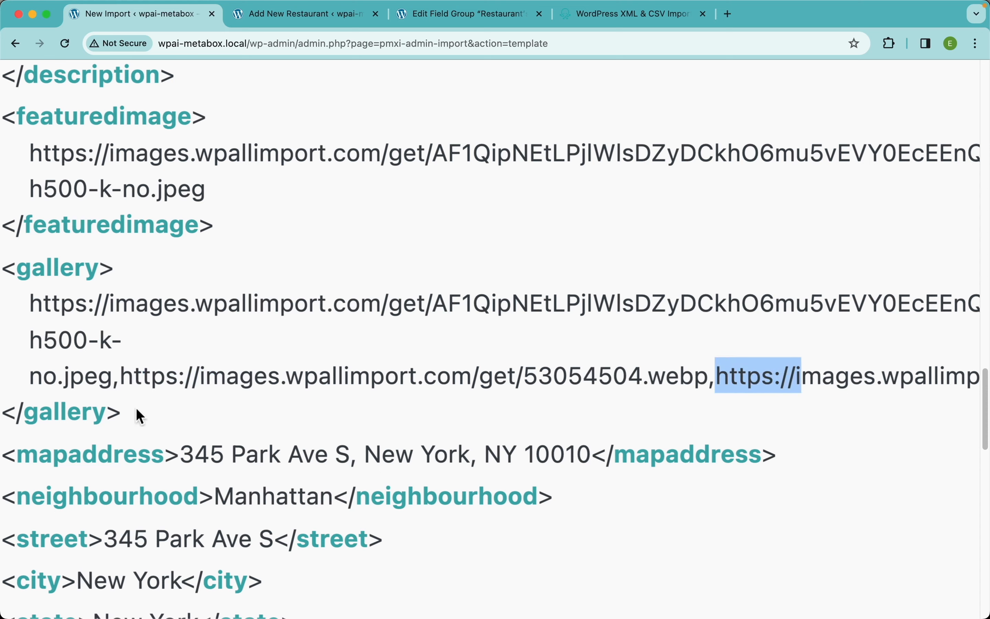
{"action": "left_click", "coordinate": [127, 380]}
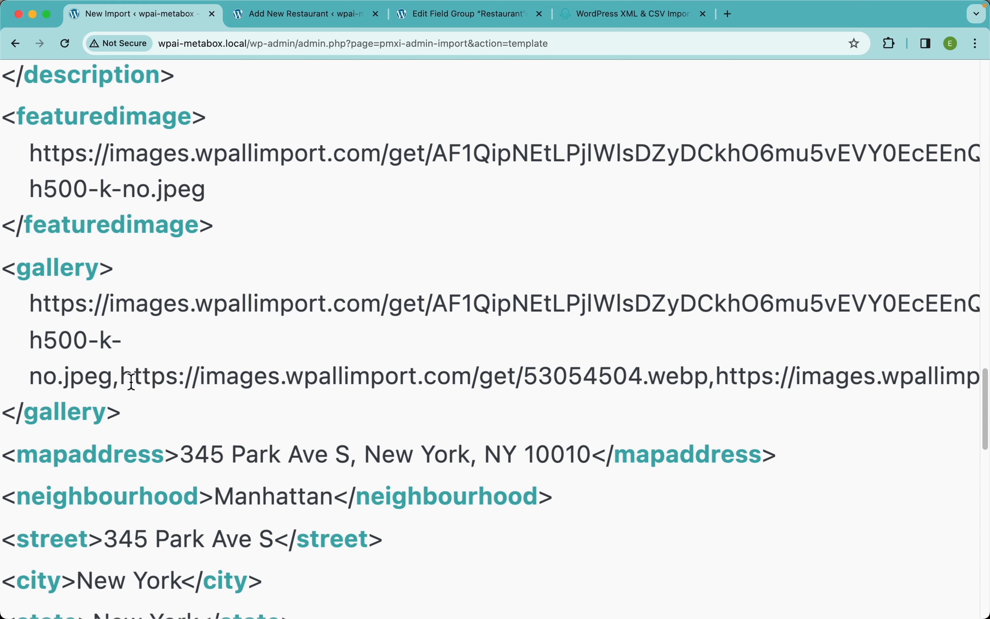
{"action": "key", "text": "super+0"}
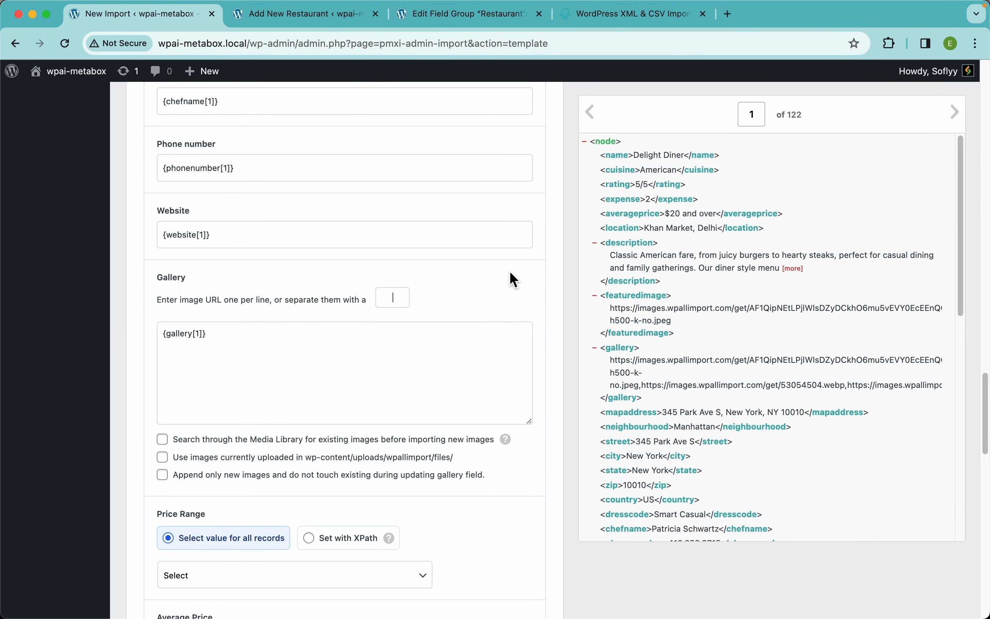
- Set the Gallery separator to a comma and enable searching the Media Library for existing images, matching by URL
{"action": "scroll", "coordinate": [364, 376], "scroll_direction": "down", "scroll_amount": 3}
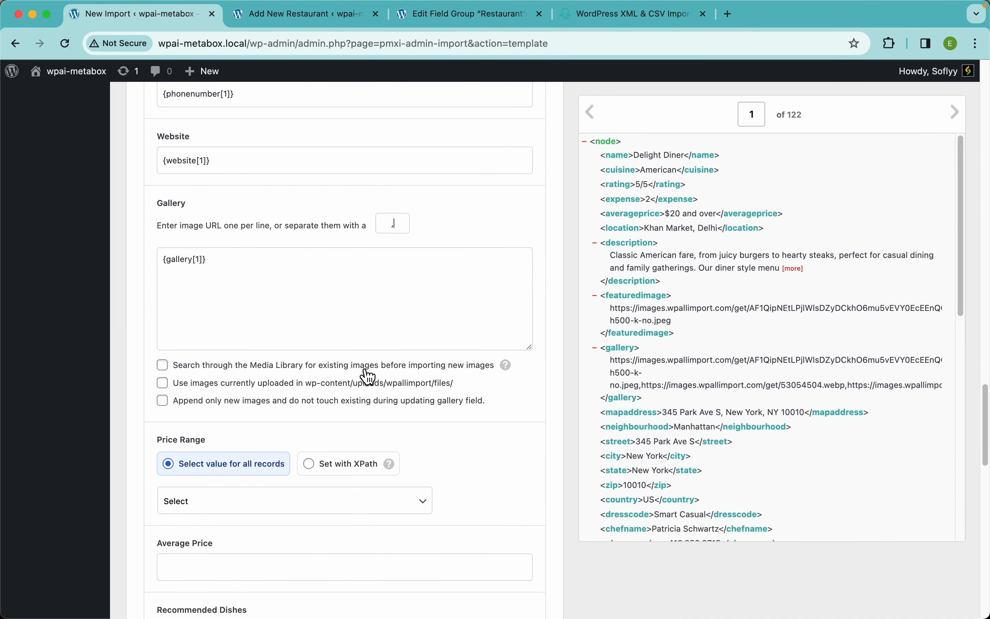
{"action": "left_click", "coordinate": [264, 355]}
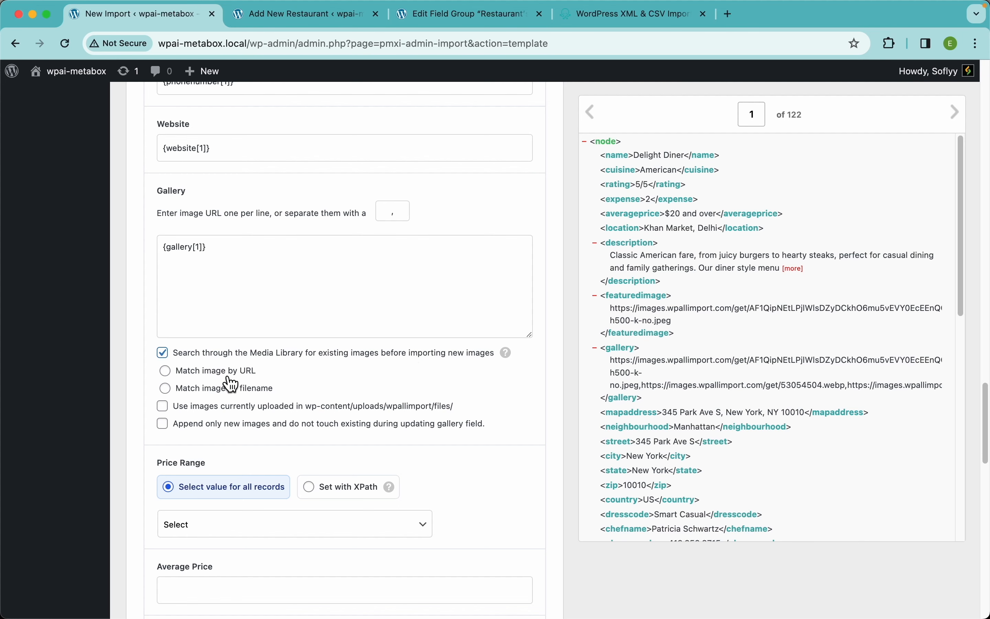
- Set Price Range with XPath to {expense[1]} and map Average Price to {averageprice[1]}
{"action": "scroll", "coordinate": [455, 370], "scroll_direction": "down", "scroll_amount": 5}
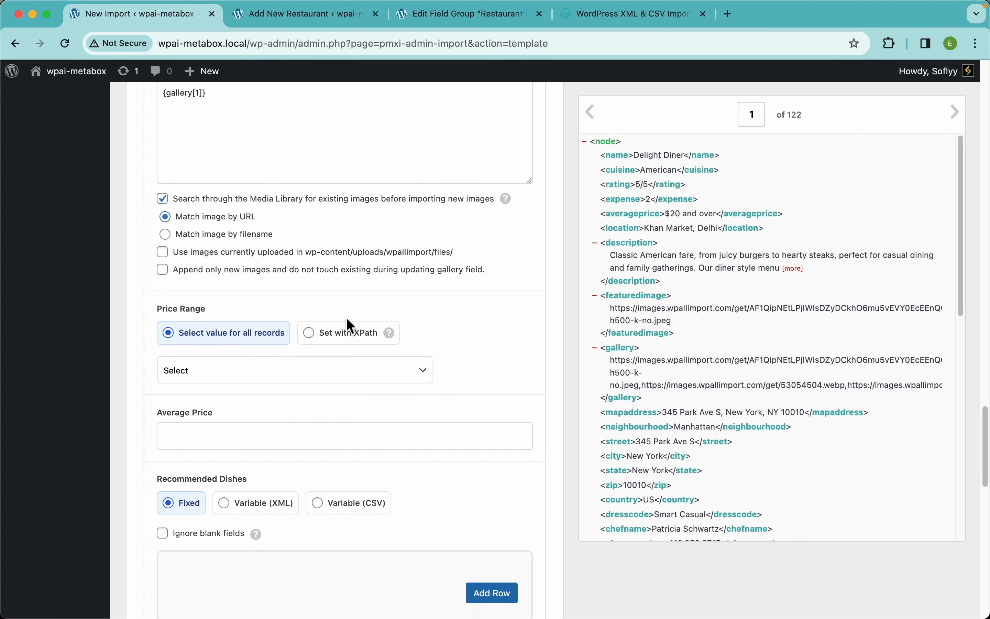
{"action": "left_click", "coordinate": [367, 337]}
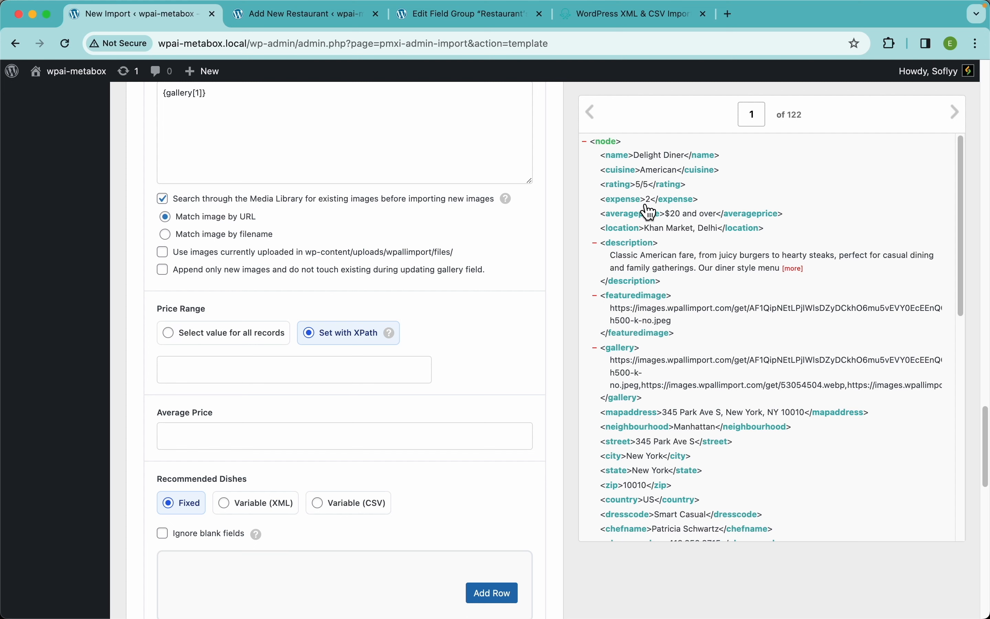
{"action": "left_click_drag", "start_coordinate": [634, 204], "coordinate": [315, 368]}
{"action": "left_click", "coordinate": [959, 110]}
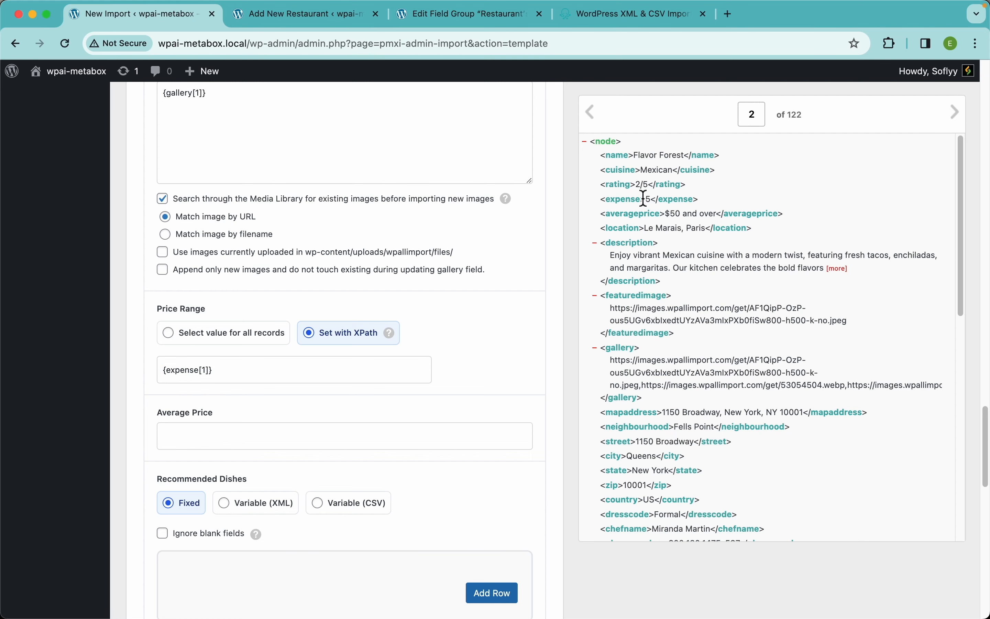
{"action": "left_click", "coordinate": [592, 113]}
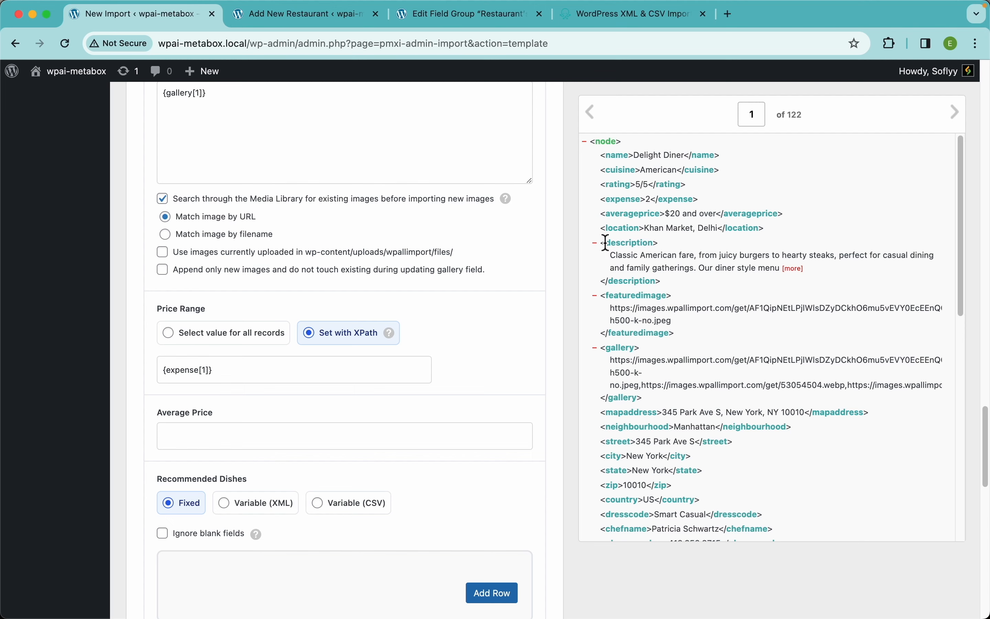
{"action": "scroll", "coordinate": [241, 377], "scroll_direction": "down", "scroll_amount": 5}
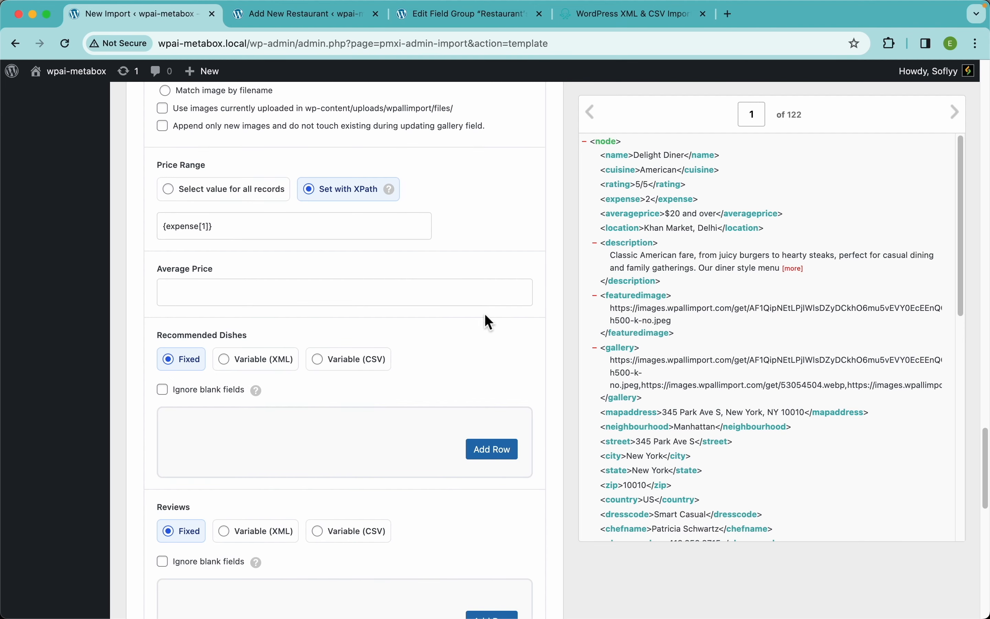
{"action": "left_click_drag", "start_coordinate": [637, 220], "coordinate": [321, 296]}
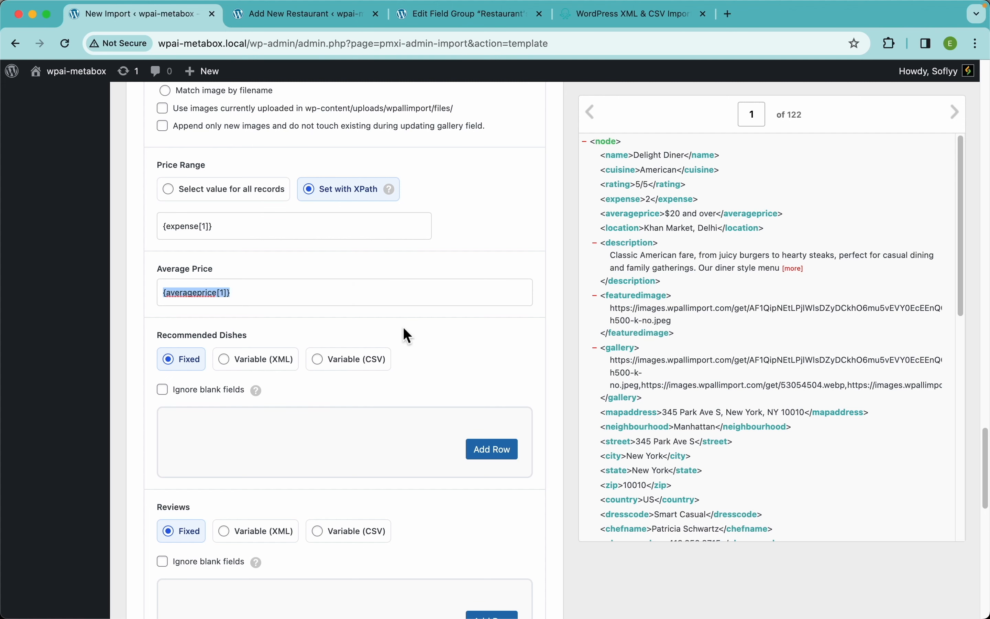
- Compare the Recommended Dishes subfields in the new restaurant form with the first record's menu name, description and price elements
{"action": "scroll", "coordinate": [404, 329], "scroll_direction": "down", "scroll_amount": 4}
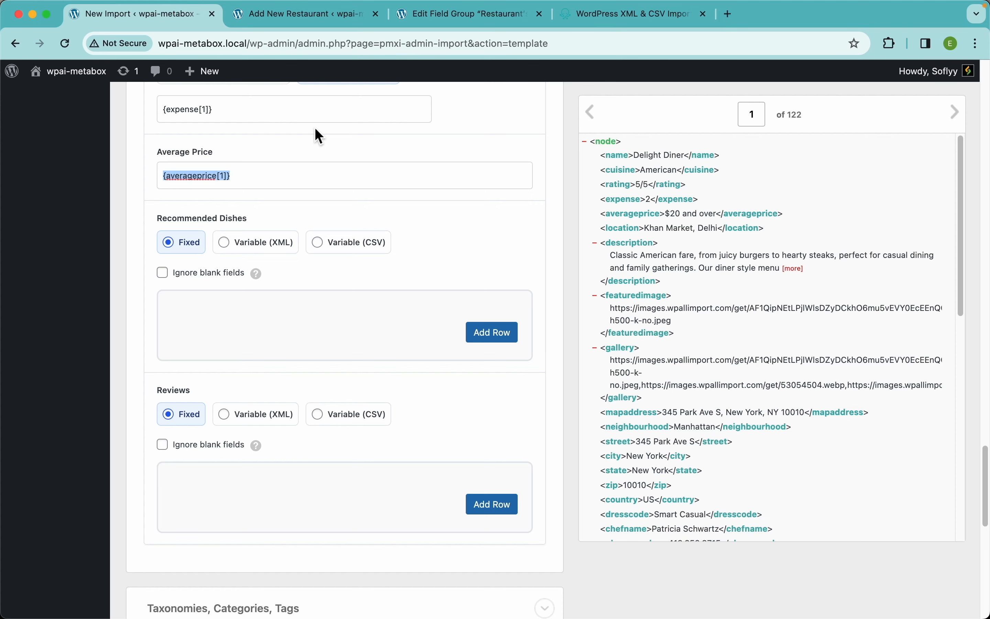
{"action": "left_click", "coordinate": [295, 26]}
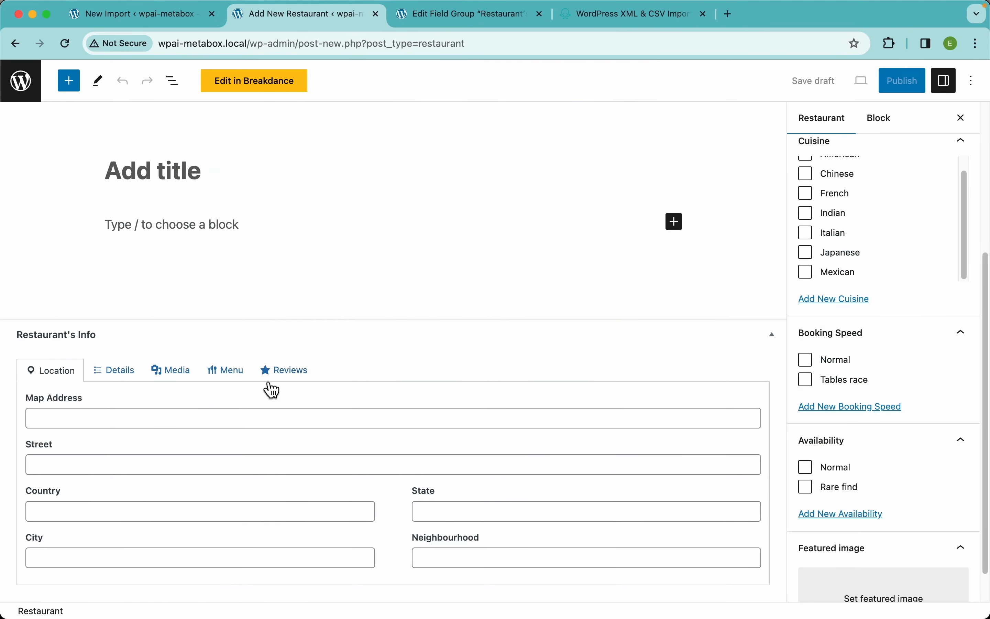
{"action": "left_click", "coordinate": [219, 382]}
{"action": "scroll", "coordinate": [254, 470], "scroll_direction": "down", "scroll_amount": 5}
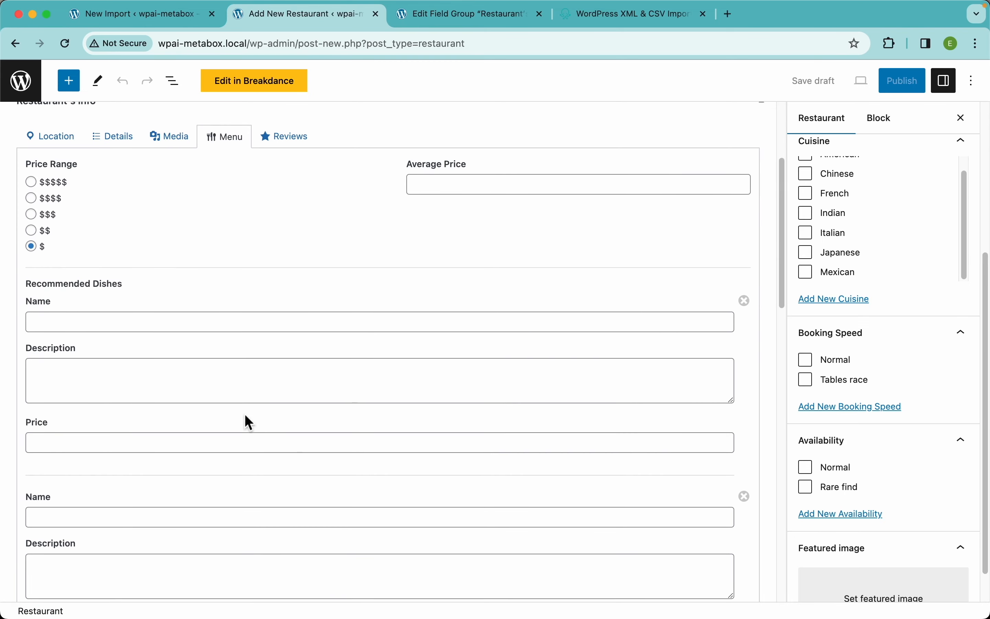
{"action": "left_click", "coordinate": [188, 17]}
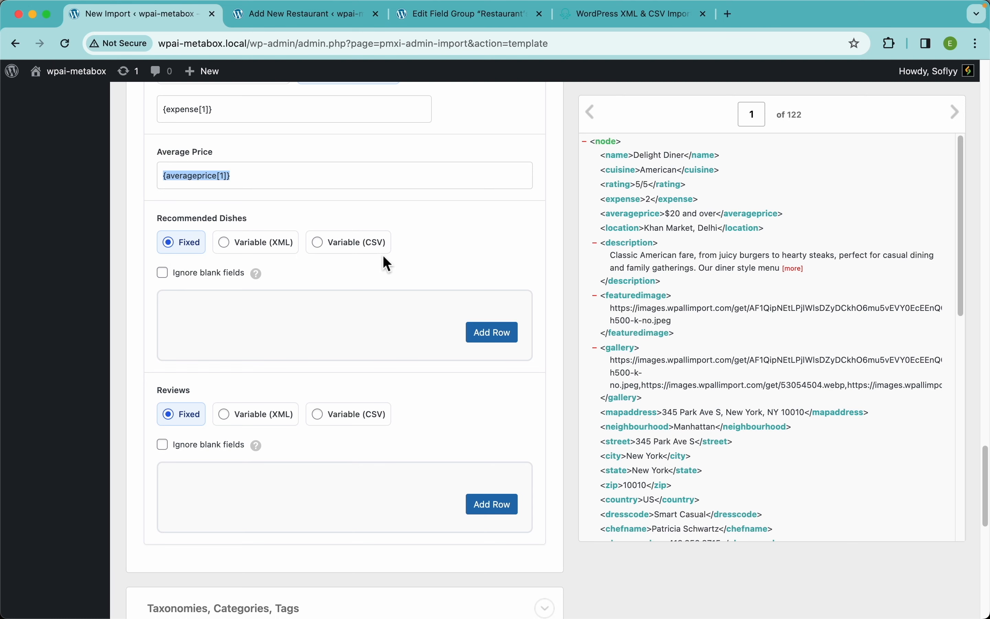
{"action": "scroll", "coordinate": [649, 401], "scroll_direction": "down", "scroll_amount": 5}
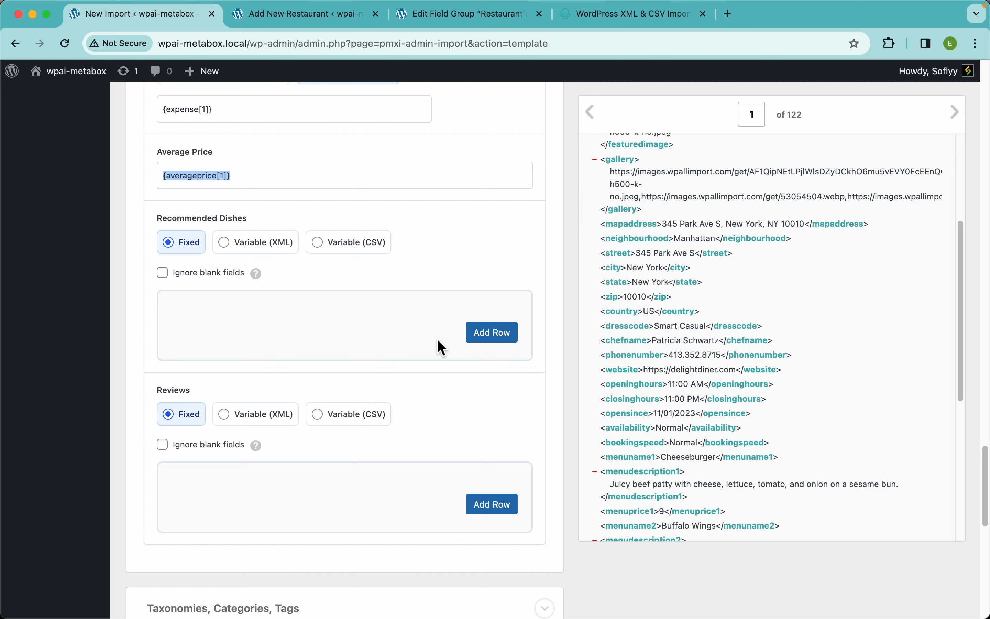
{"action": "scroll", "coordinate": [683, 383], "scroll_direction": "down", "scroll_amount": 6}
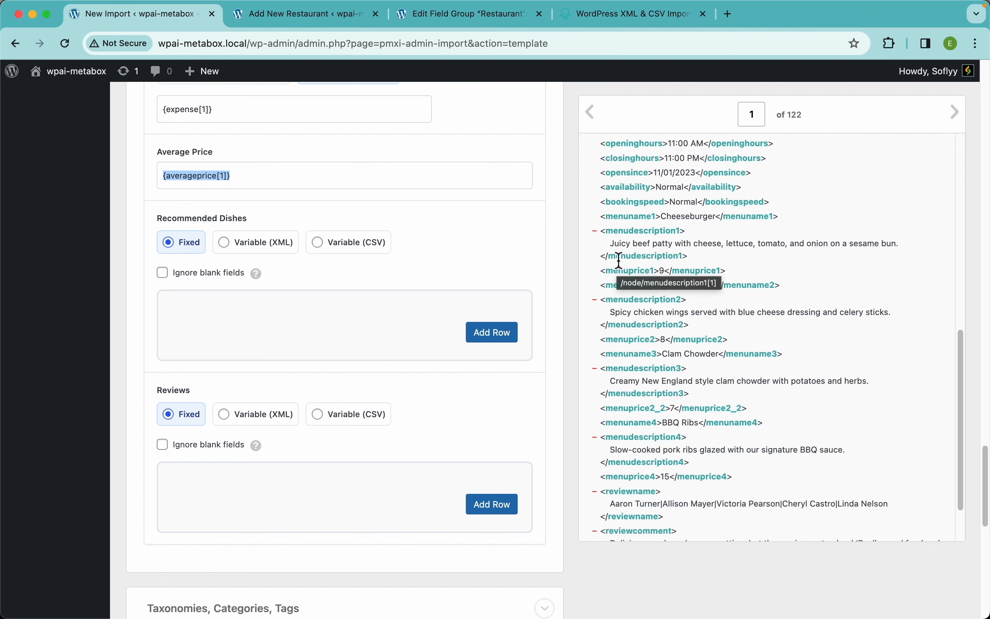
- Add four fixed rows to the Recommended Dishes field
{"action": "left_click", "coordinate": [491, 333]}
{"action": "scroll", "coordinate": [487, 340], "scroll_direction": "down", "scroll_amount": 5}
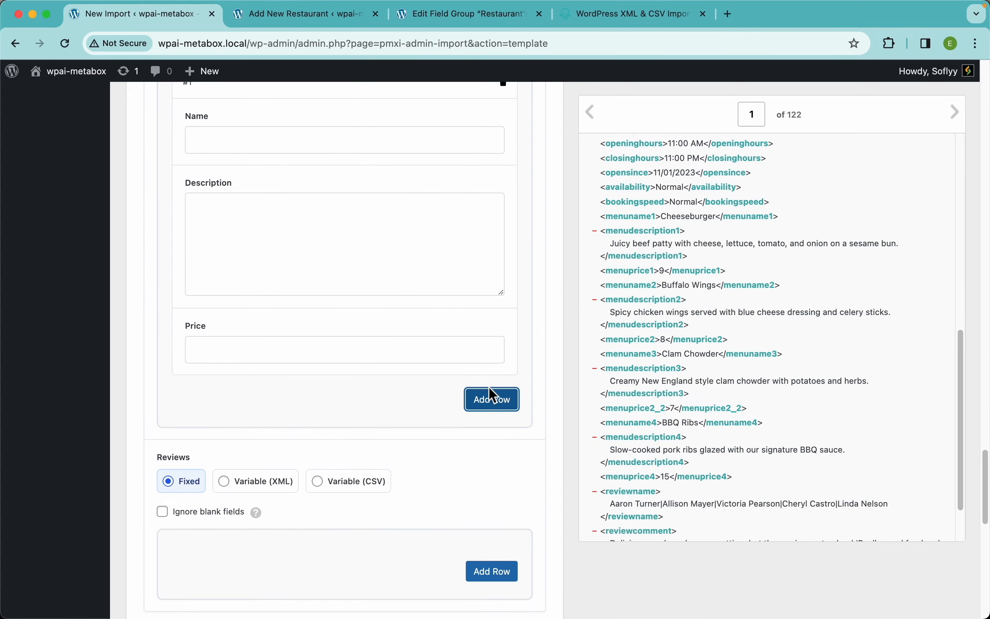
{"action": "left_click", "coordinate": [491, 396]}
{"action": "scroll", "coordinate": [488, 400], "scroll_direction": "down", "scroll_amount": 7}
{"action": "left_click", "coordinate": [491, 415]}
{"action": "scroll", "coordinate": [486, 409], "scroll_direction": "down", "scroll_amount": 4}
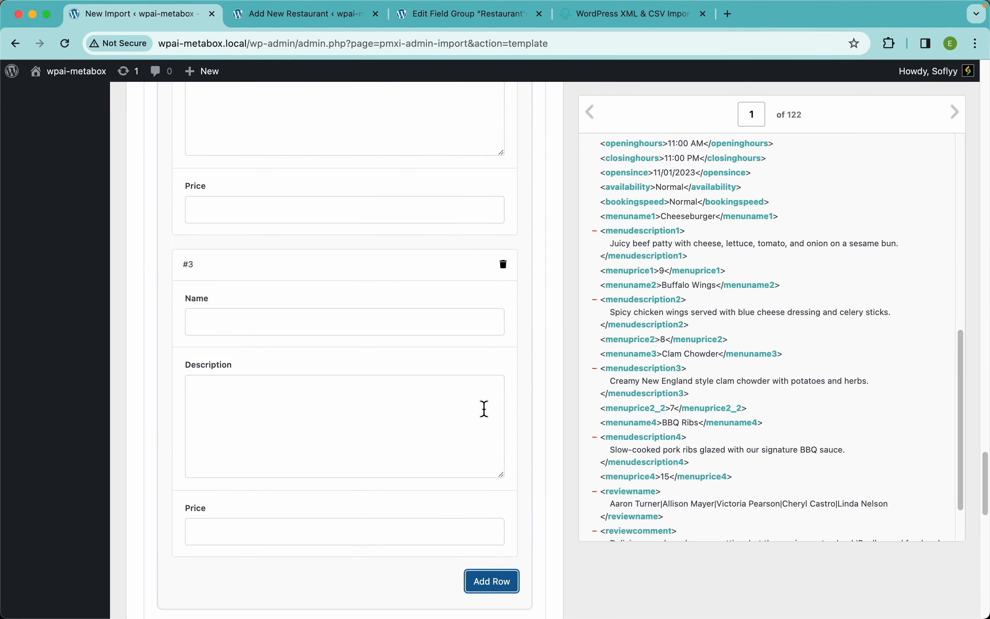
{"action": "scroll", "coordinate": [487, 429], "scroll_direction": "down", "scroll_amount": 2}
{"action": "left_click", "coordinate": [491, 457]}
- Map dish row 1's Name to {menuname1[1]}, Description to {menudescription1[1]} and Price to {menuprice1[1]}
{"action": "scroll", "coordinate": [471, 344], "scroll_direction": "up", "scroll_amount": 10}
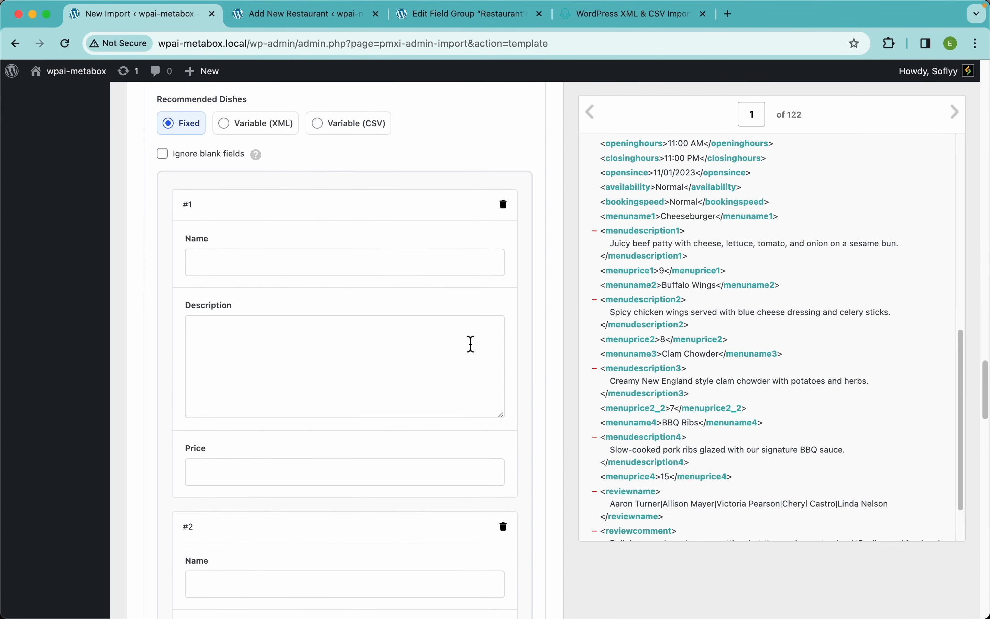
{"action": "scroll", "coordinate": [471, 342], "scroll_direction": "up", "scroll_amount": 2}
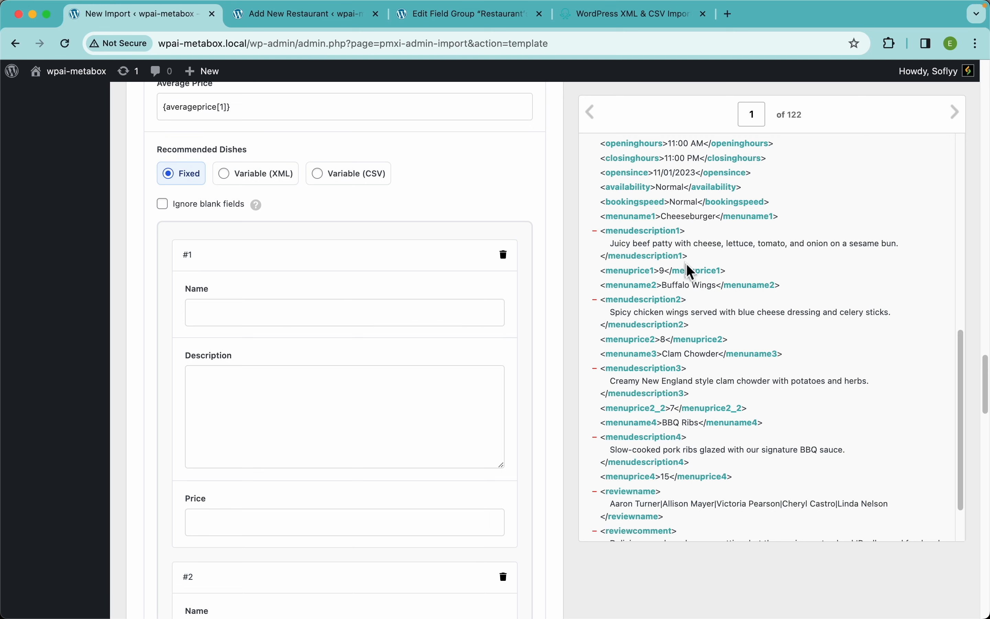
{"action": "left_click_drag", "start_coordinate": [625, 219], "coordinate": [339, 315]}
{"action": "left_click_drag", "start_coordinate": [627, 243], "coordinate": [320, 439]}
{"action": "left_click_drag", "start_coordinate": [629, 274], "coordinate": [295, 524]}
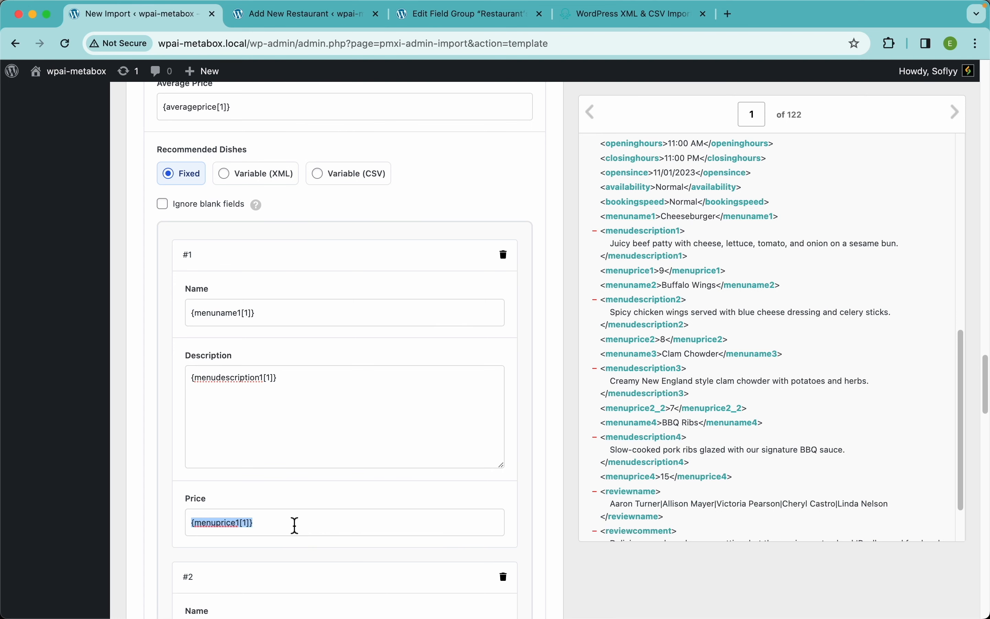
- Map dish row 2's Name to {menuname2[1]}, Description to {menudescription2[1]} and Price to {menuprice2[1]}
{"action": "scroll", "coordinate": [429, 450], "scroll_direction": "down", "scroll_amount": 15}
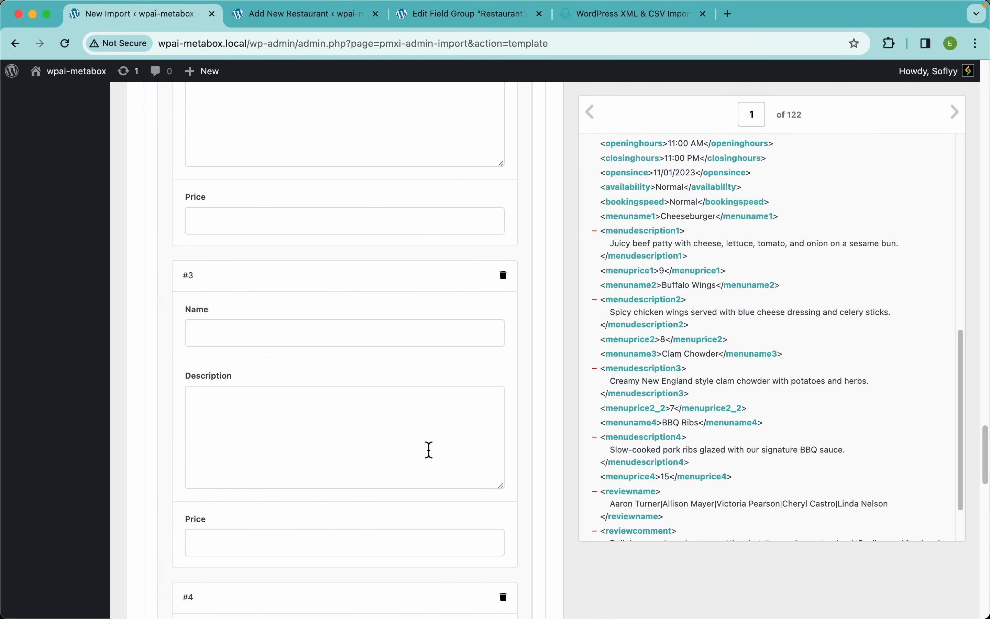
{"action": "scroll", "coordinate": [428, 451], "scroll_direction": "down", "scroll_amount": 4}
{"action": "scroll", "coordinate": [428, 450], "scroll_direction": "up", "scroll_amount": 9}
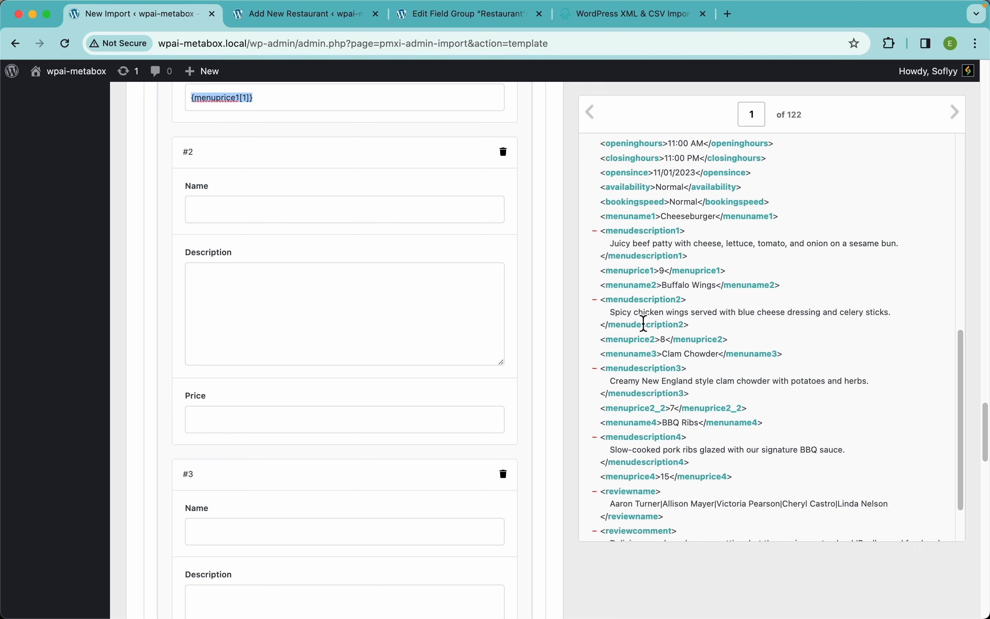
{"action": "left_click_drag", "start_coordinate": [644, 323], "coordinate": [365, 315]}
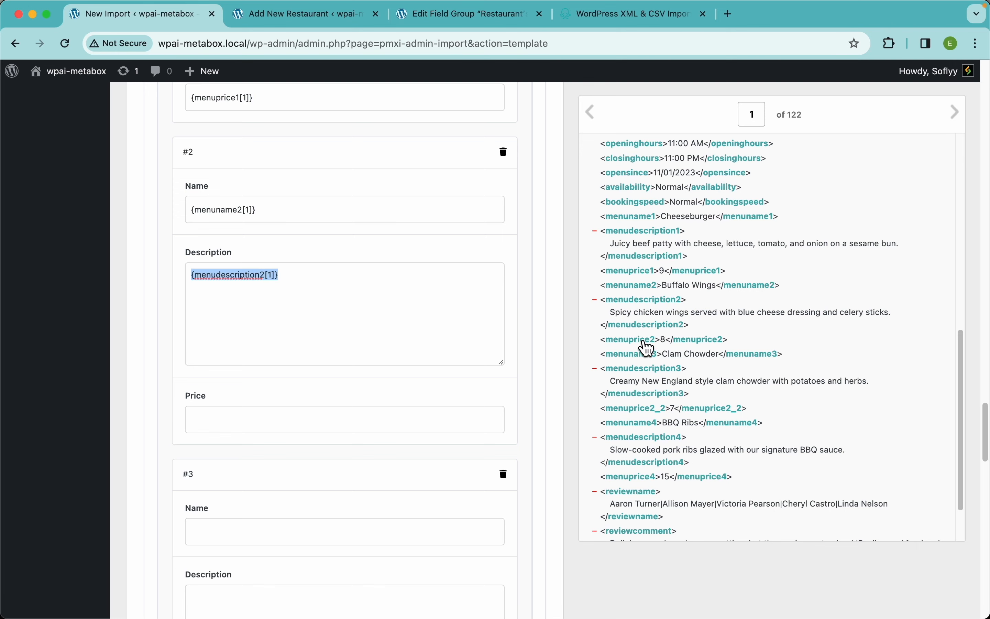
{"action": "left_click_drag", "start_coordinate": [641, 346], "coordinate": [371, 426]}
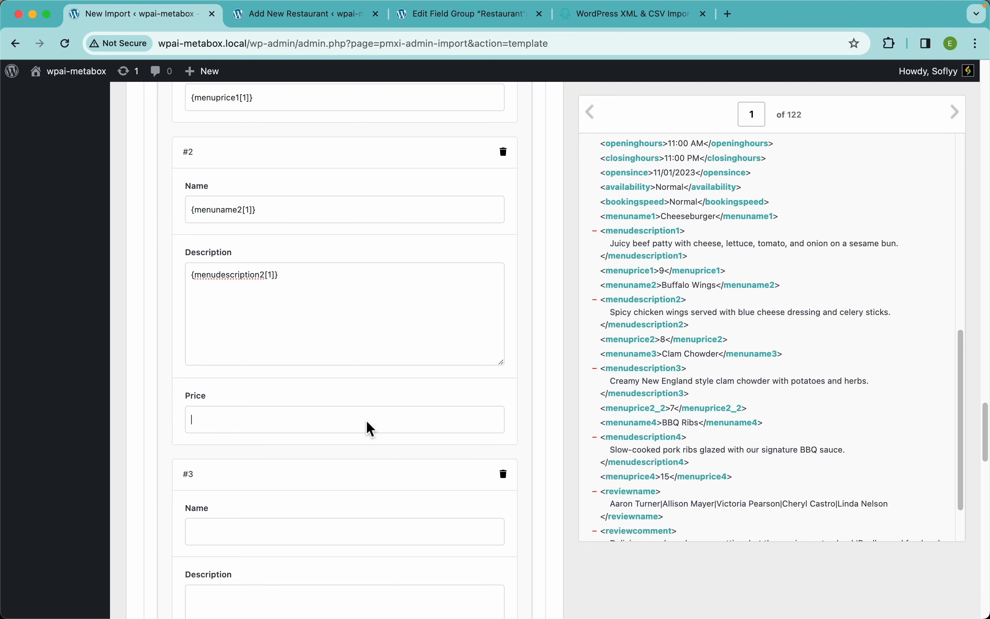
- Map dish row 3's Name to {menuname3[1]}, Description to {menudescription3[1]} and Price to {menuprice2_2[1]}
{"action": "scroll", "coordinate": [384, 370], "scroll_direction": "down", "scroll_amount": 1}
{"action": "scroll", "coordinate": [384, 370], "scroll_direction": "down", "scroll_amount": 5}
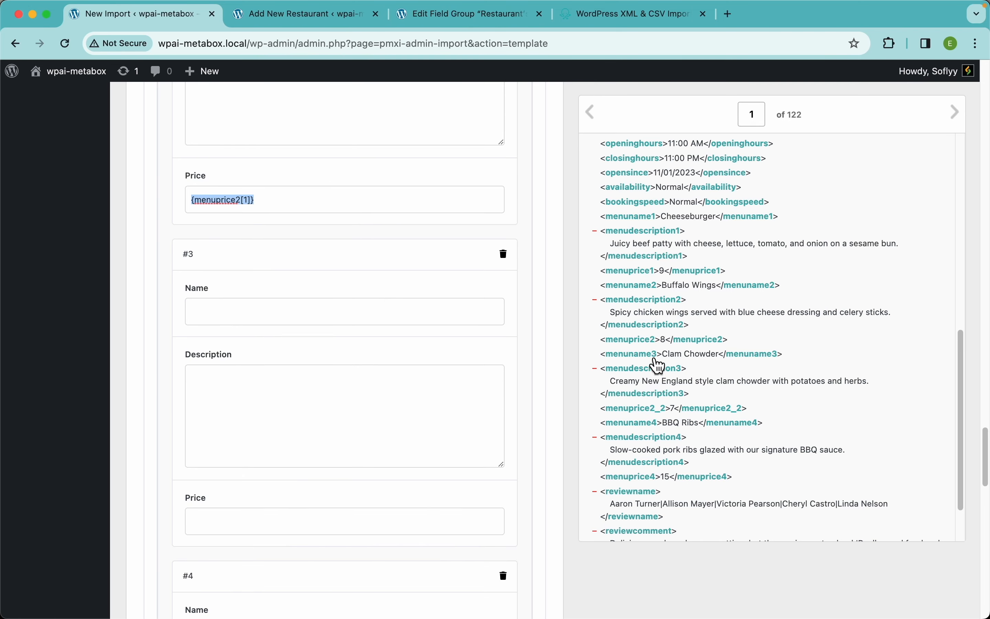
{"action": "left_click_drag", "start_coordinate": [633, 363], "coordinate": [442, 312]}
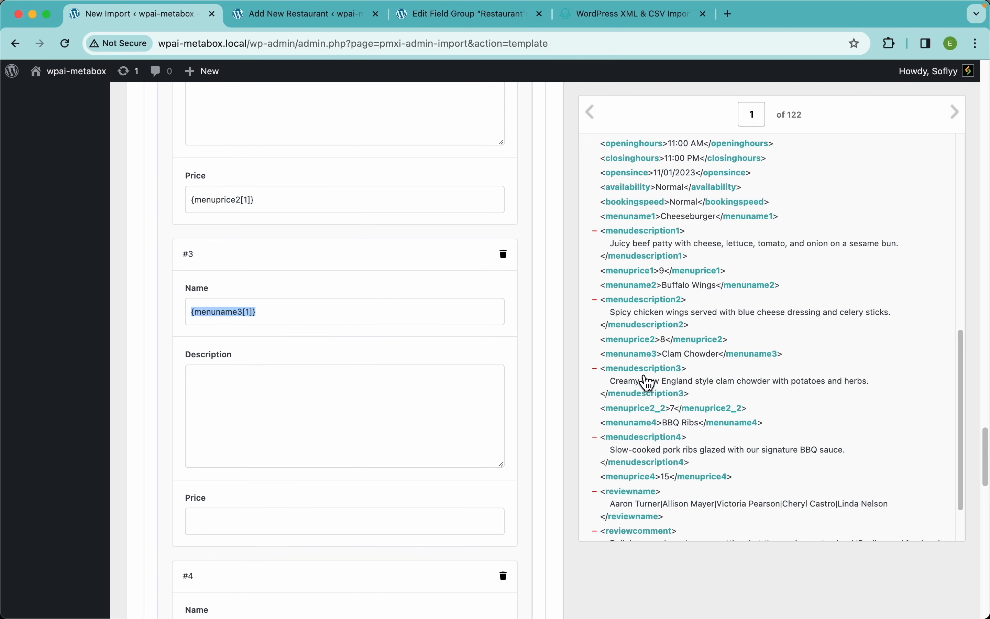
{"action": "left_click_drag", "start_coordinate": [635, 382], "coordinate": [435, 399]}
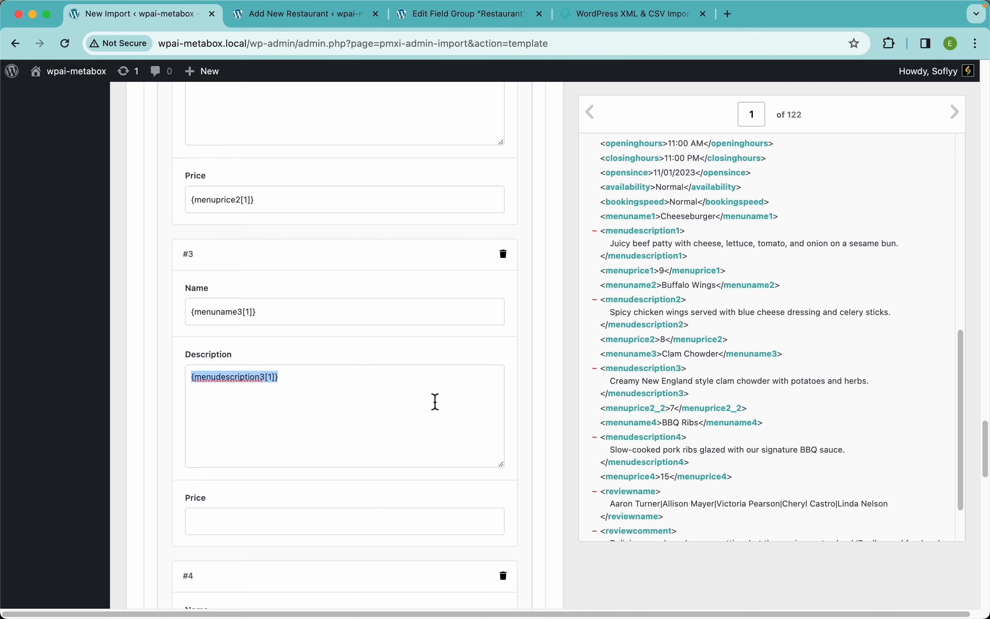
{"action": "left_click_drag", "start_coordinate": [636, 413], "coordinate": [402, 525]}
- Map dish row 4's Name to {menuname4[1]}, Description to {menudescription4[1]} and Price to {menuprice4[1]}
{"action": "scroll", "coordinate": [401, 530], "scroll_direction": "down", "scroll_amount": 10}
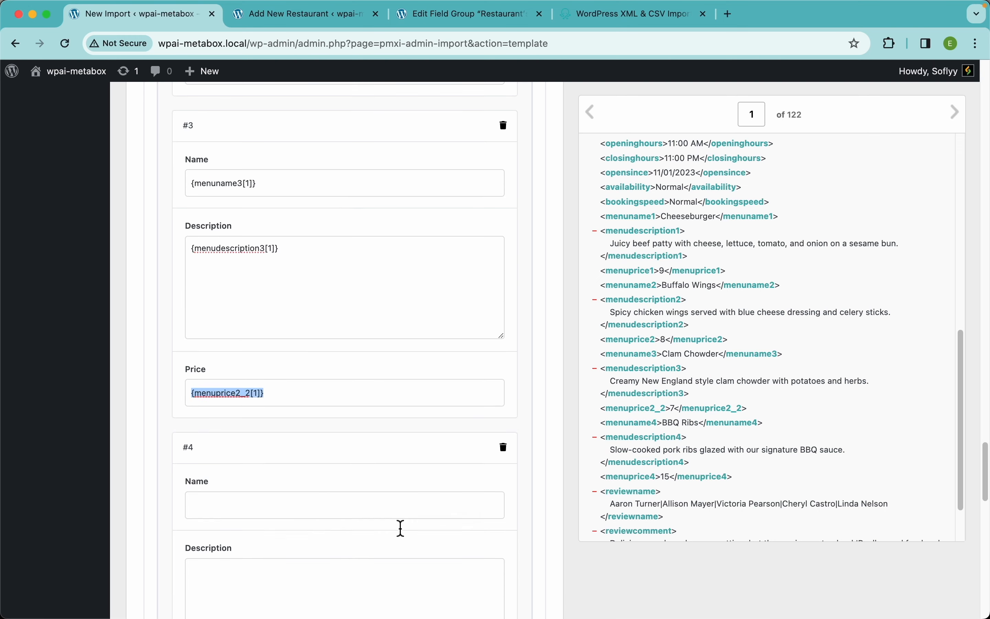
{"action": "scroll", "coordinate": [402, 529], "scroll_direction": "down", "scroll_amount": 1}
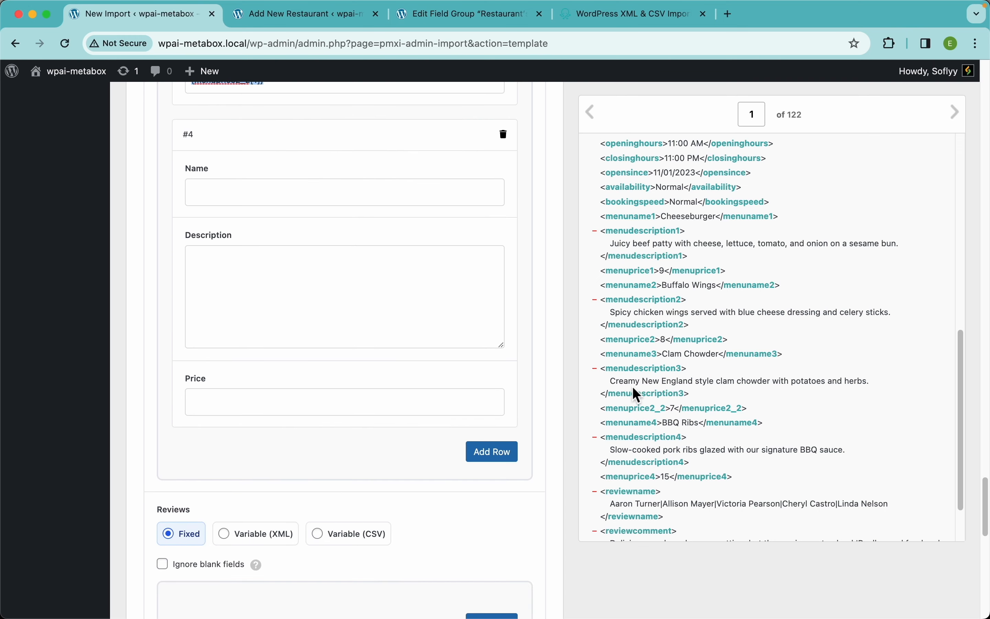
{"action": "left_click_drag", "start_coordinate": [637, 427], "coordinate": [354, 203]}
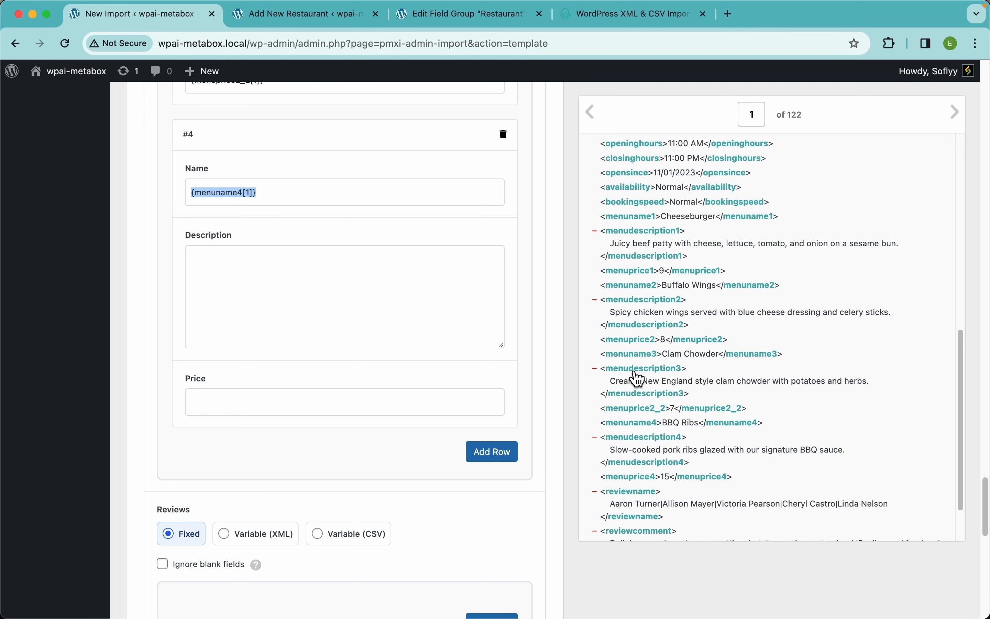
{"action": "left_click_drag", "start_coordinate": [638, 377], "coordinate": [426, 301]}
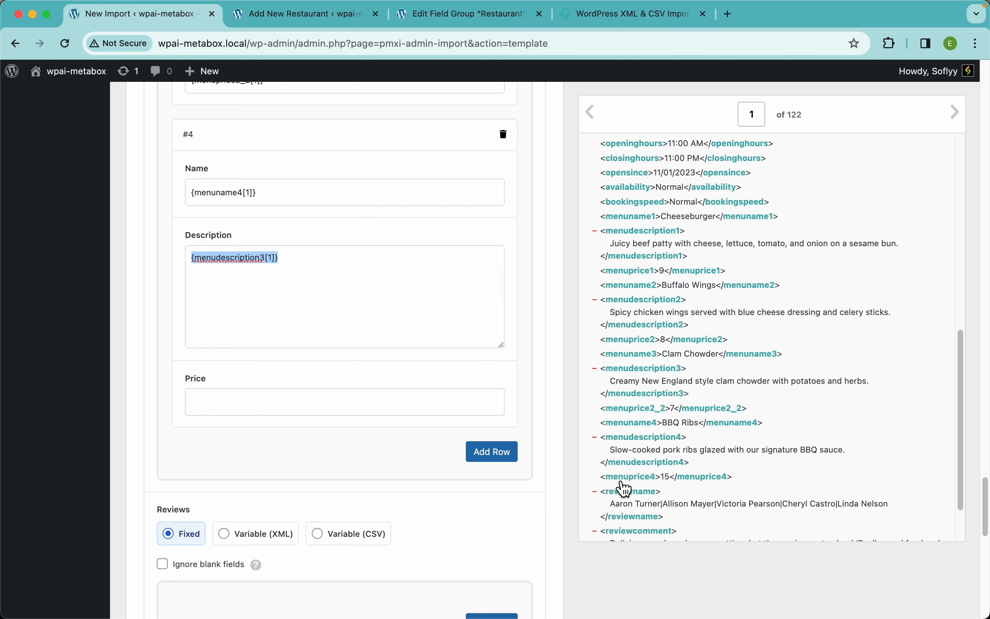
{"action": "left_click_drag", "start_coordinate": [622, 479], "coordinate": [392, 402]}
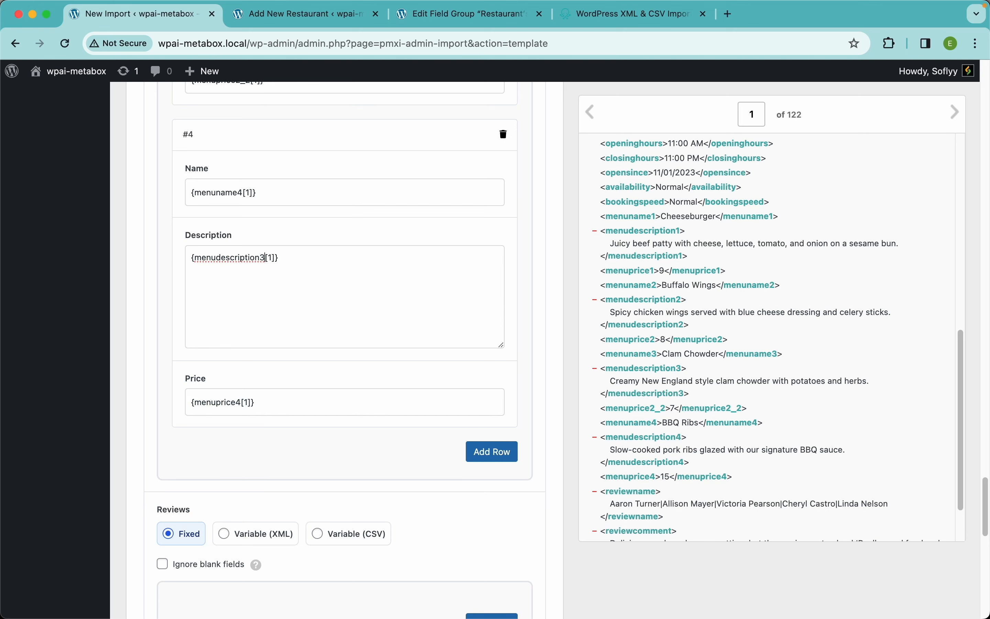
{"action": "key", "text": "BackSpace"}
{"action": "type", "text": "4"}
- Check the mappings across all the Recommended Dishes rows
{"action": "scroll", "coordinate": [372, 433], "scroll_direction": "down", "scroll_amount": 1}
{"action": "scroll", "coordinate": [373, 434], "scroll_direction": "up", "scroll_amount": 10}
{"action": "scroll", "coordinate": [373, 432], "scroll_direction": "up", "scroll_amount": 15}
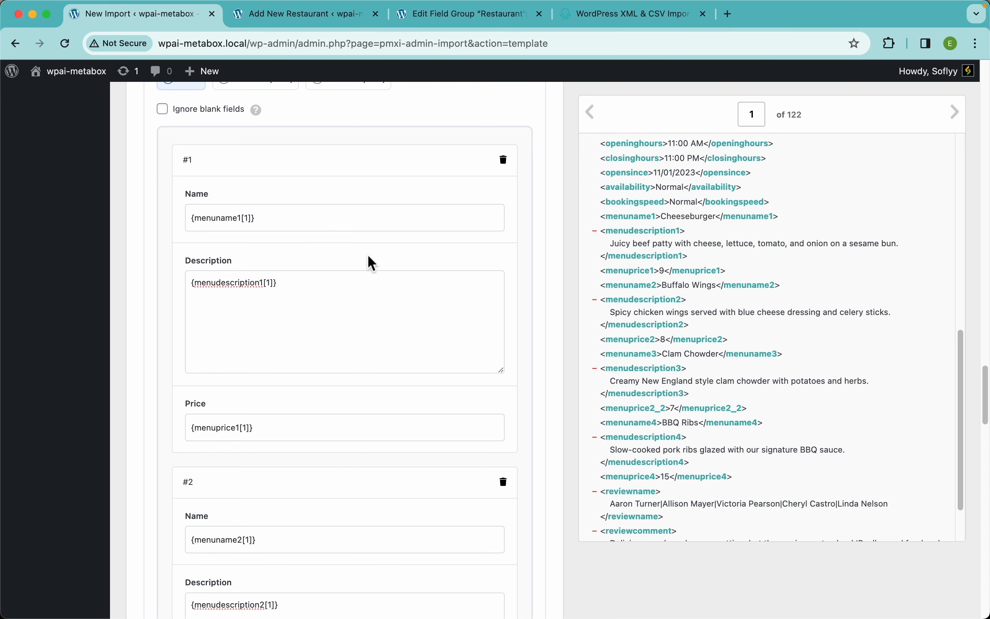
{"action": "scroll", "coordinate": [360, 327], "scroll_direction": "down", "scroll_amount": 20}
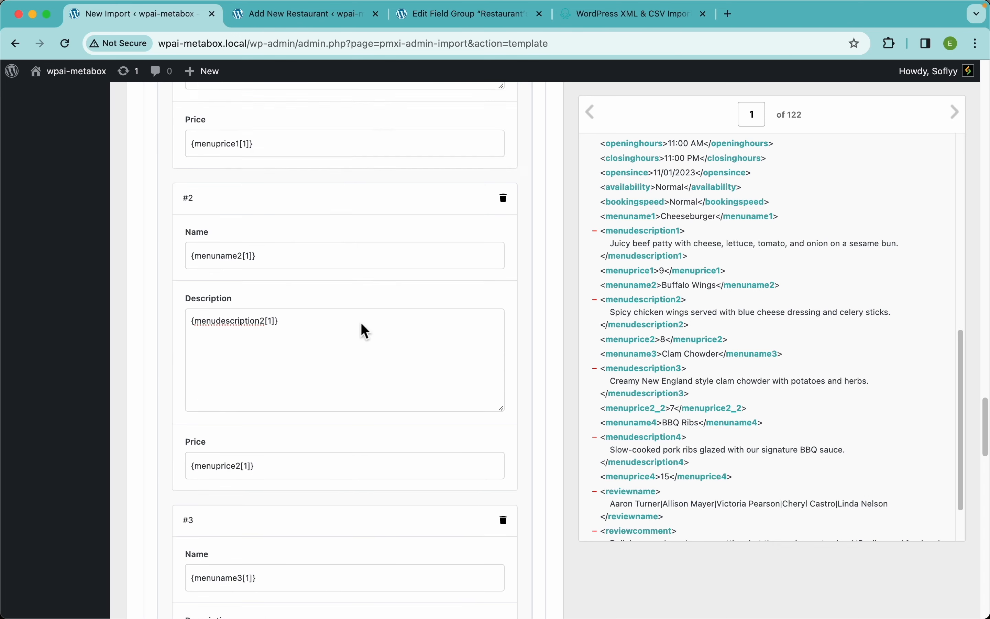
{"action": "scroll", "coordinate": [362, 325], "scroll_direction": "down", "scroll_amount": 10}
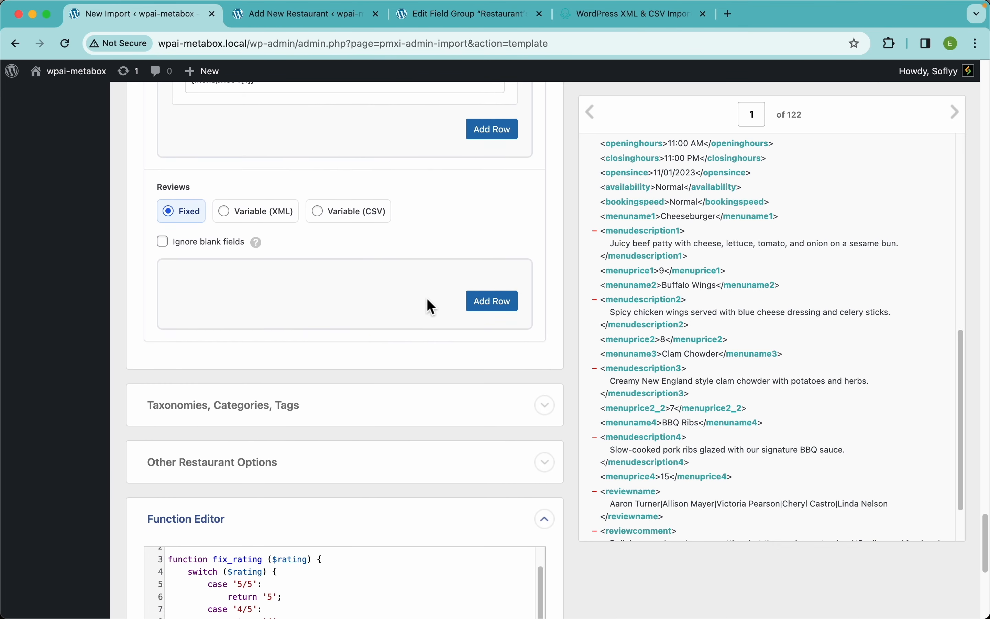
- Examine how the entries inside the first record's reviewname, reviewcomment and reviewrating elements are separated for the Reviews field
{"action": "scroll", "coordinate": [695, 441], "scroll_direction": "down", "scroll_amount": 3}
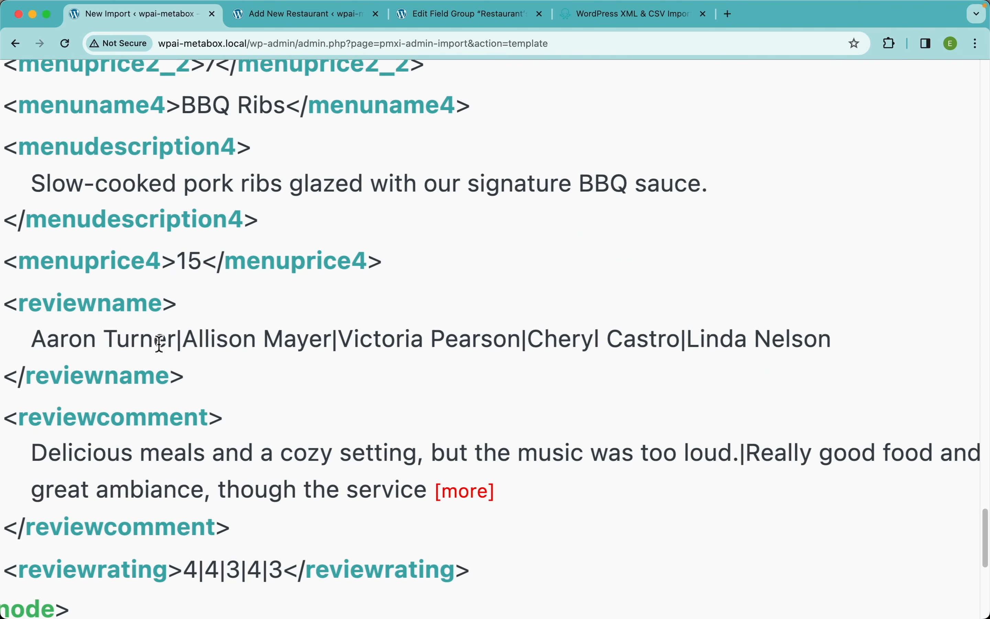
{"action": "scroll", "coordinate": [159, 348], "scroll_direction": "left", "scroll_amount": 2}
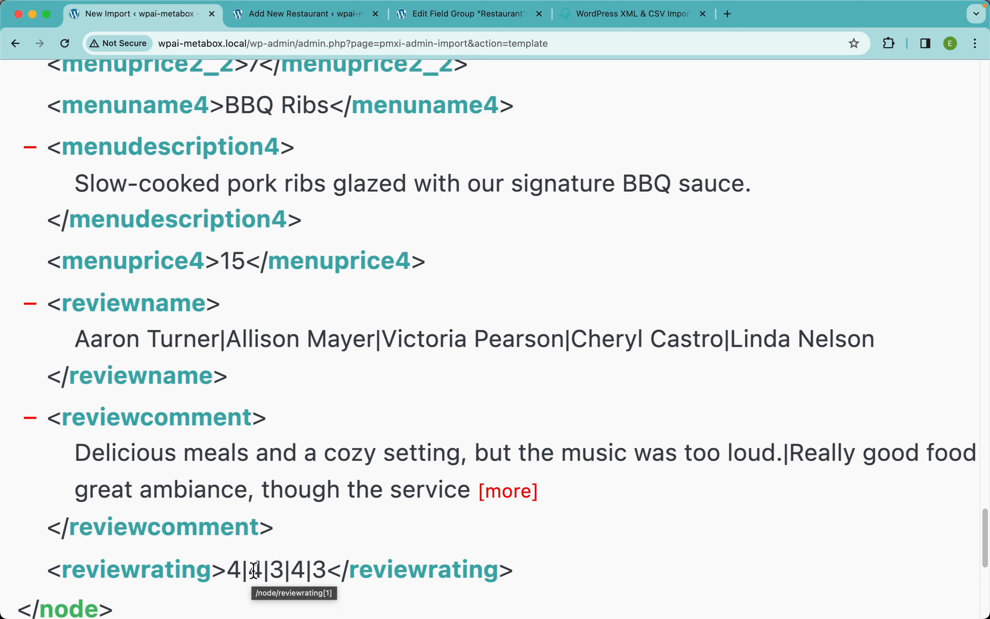
{"action": "left_click_drag", "start_coordinate": [219, 339], "coordinate": [77, 342]}
{"action": "left_click", "coordinate": [335, 466]}
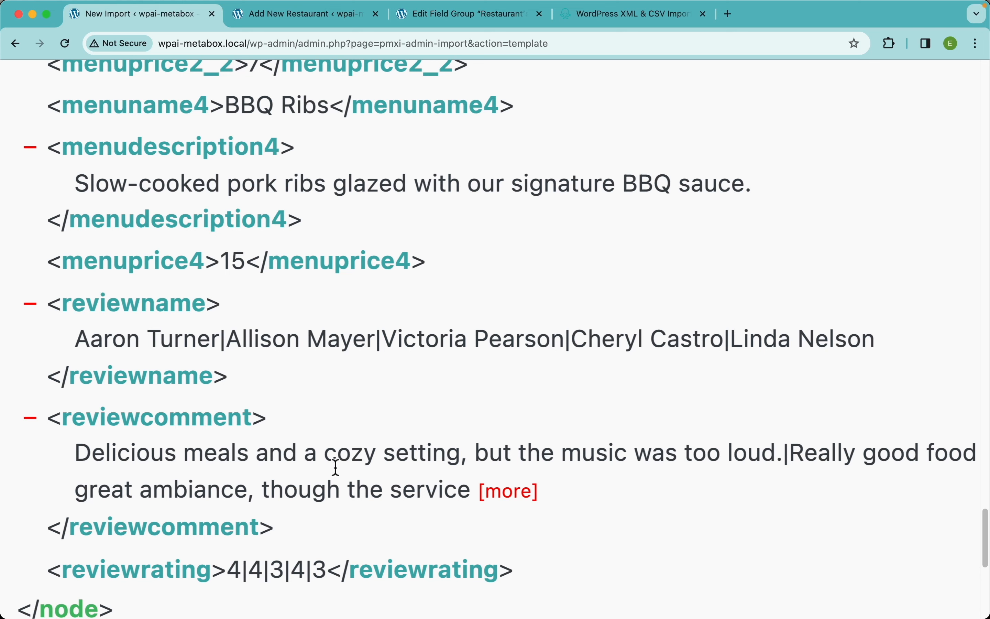
- Compare how the review names, comments and ratings are separated in the first and second records
{"action": "left_click_drag", "start_coordinate": [789, 460], "coordinate": [92, 458]}
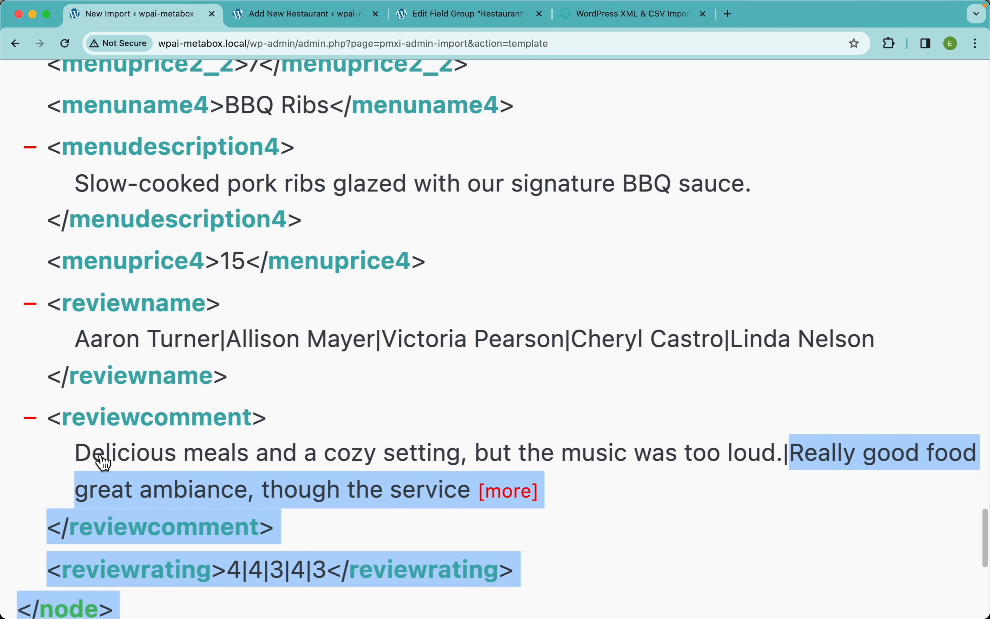
{"action": "left_click", "coordinate": [99, 459]}
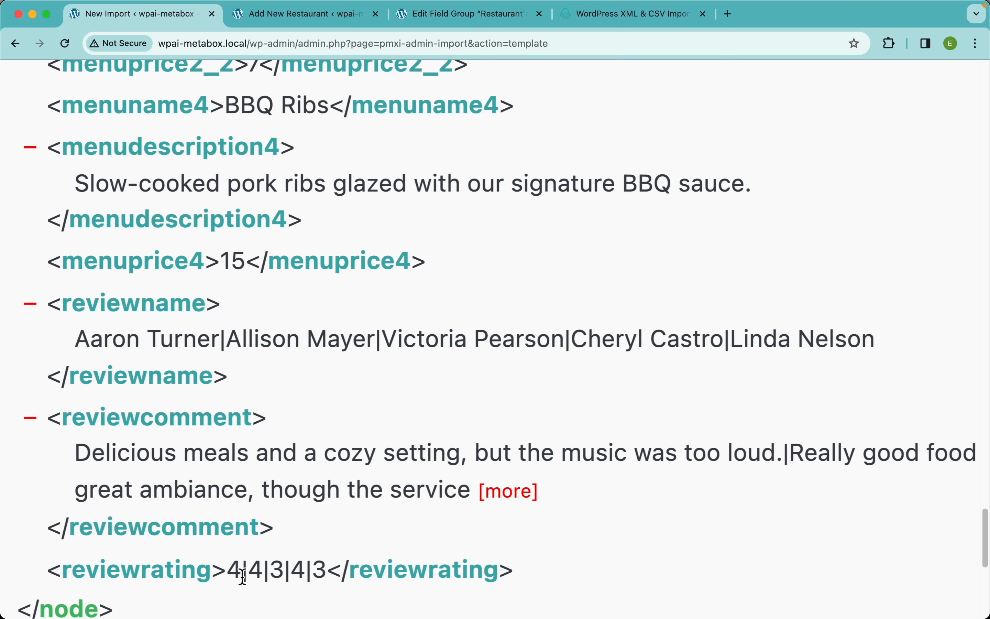
{"action": "left_click_drag", "start_coordinate": [243, 576], "coordinate": [231, 577]}
{"action": "left_click", "coordinate": [387, 489]}
{"action": "scroll", "coordinate": [353, 450], "scroll_direction": "down", "scroll_amount": 5}
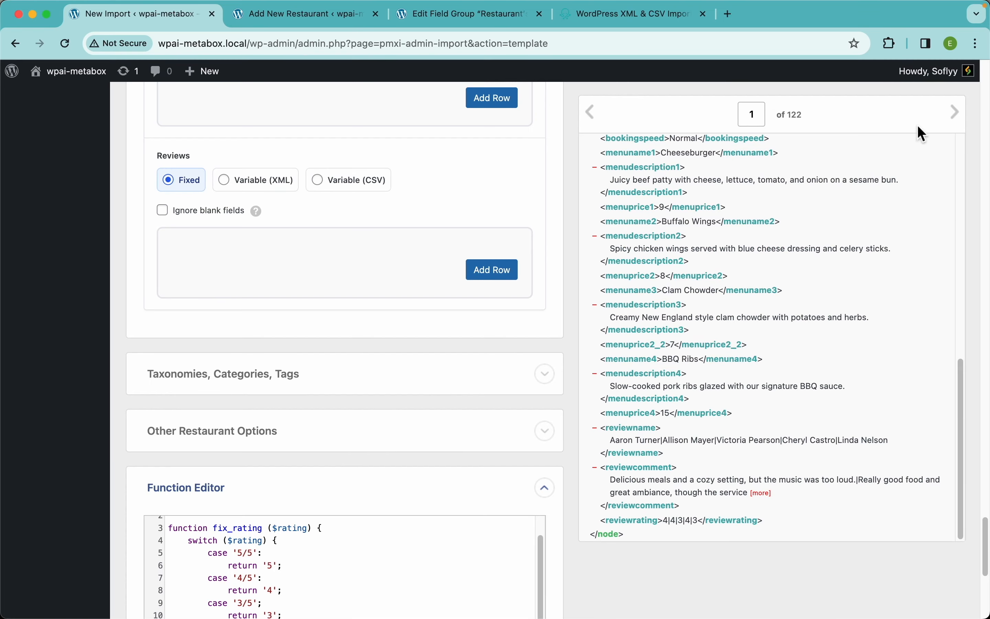
{"action": "left_click", "coordinate": [958, 122]}
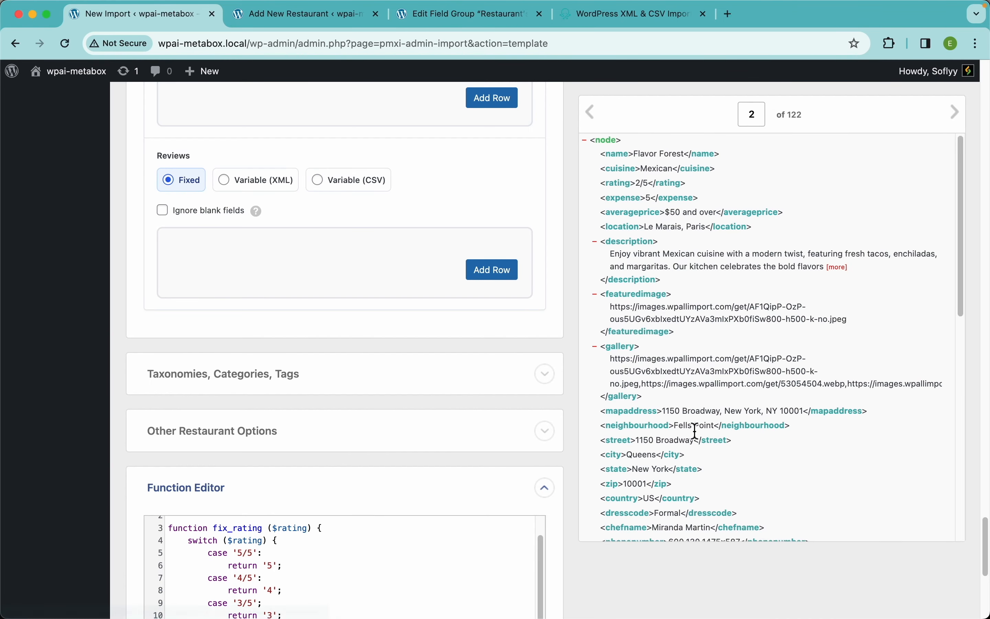
{"action": "scroll", "coordinate": [695, 435], "scroll_direction": "down", "scroll_amount": 10}
{"action": "scroll", "coordinate": [682, 480], "scroll_direction": "up", "scroll_amount": 5}
{"action": "scroll", "coordinate": [334, 454], "scroll_direction": "left", "scroll_amount": 5}
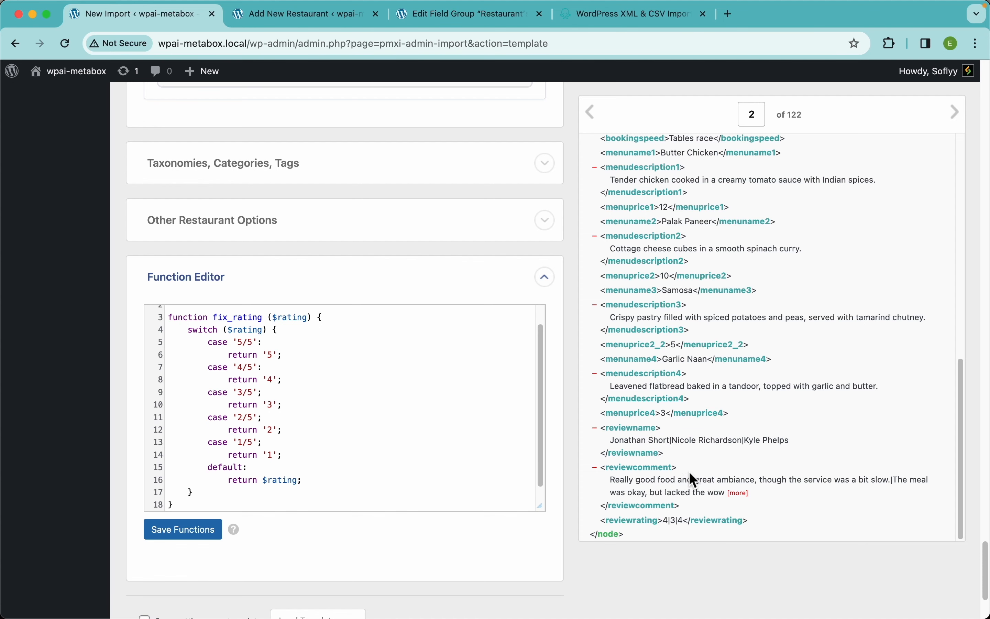
{"action": "scroll", "coordinate": [320, 288], "scroll_direction": "up", "scroll_amount": 10}
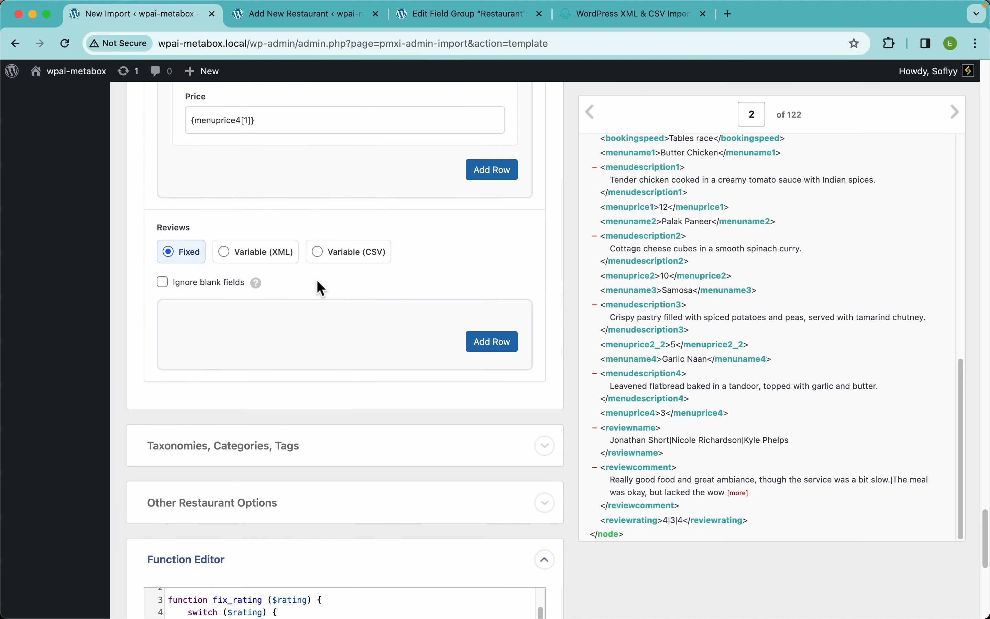
- Set Reviews to Variable (CSV), mapping Customer Name to {reviewname[1]}, Comments to {reviewcomment[1]} and Review Rating with XPath to {reviewrating[1]}
{"action": "scroll", "coordinate": [320, 287], "scroll_direction": "down", "scroll_amount": 2}
{"action": "left_click", "coordinate": [359, 295]}
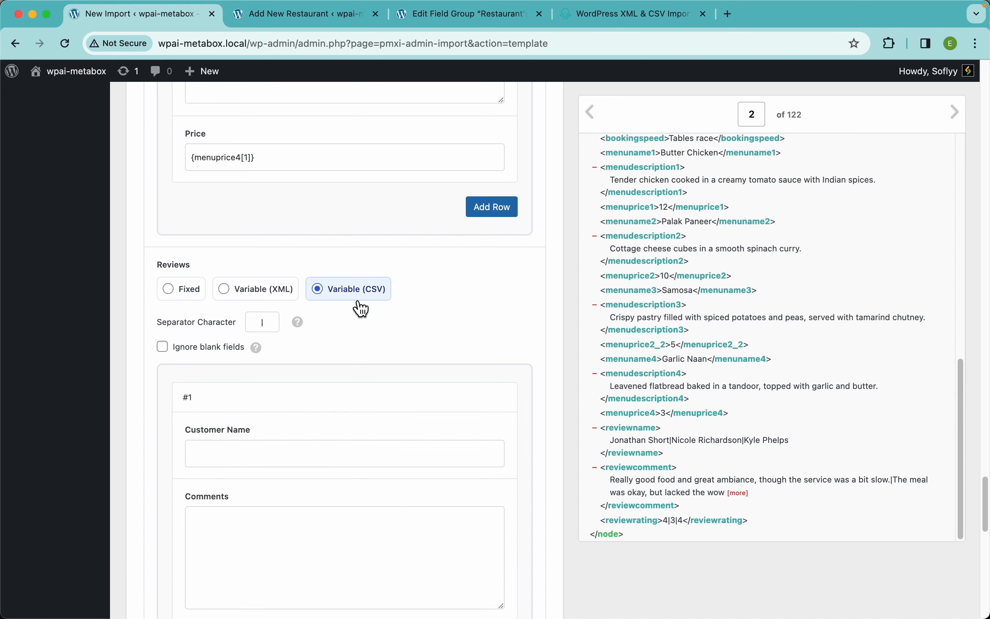
{"action": "scroll", "coordinate": [345, 368], "scroll_direction": "down", "scroll_amount": 2}
{"action": "scroll", "coordinate": [346, 368], "scroll_direction": "down", "scroll_amount": 2}
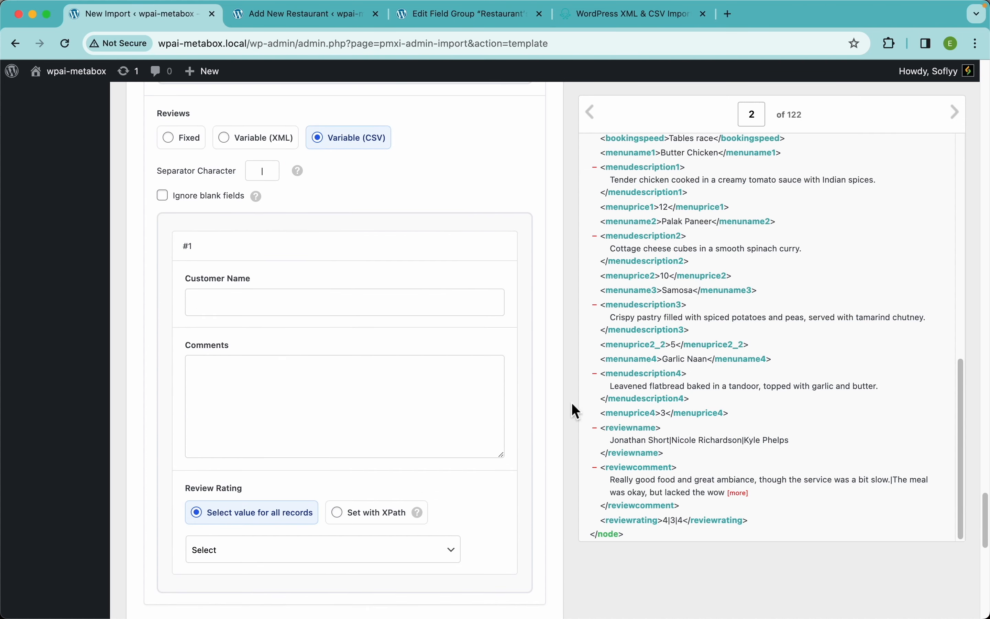
{"action": "left_click_drag", "start_coordinate": [641, 436], "coordinate": [403, 311]}
{"action": "left_click_drag", "start_coordinate": [643, 468], "coordinate": [445, 370]}
{"action": "left_click", "coordinate": [385, 526]}
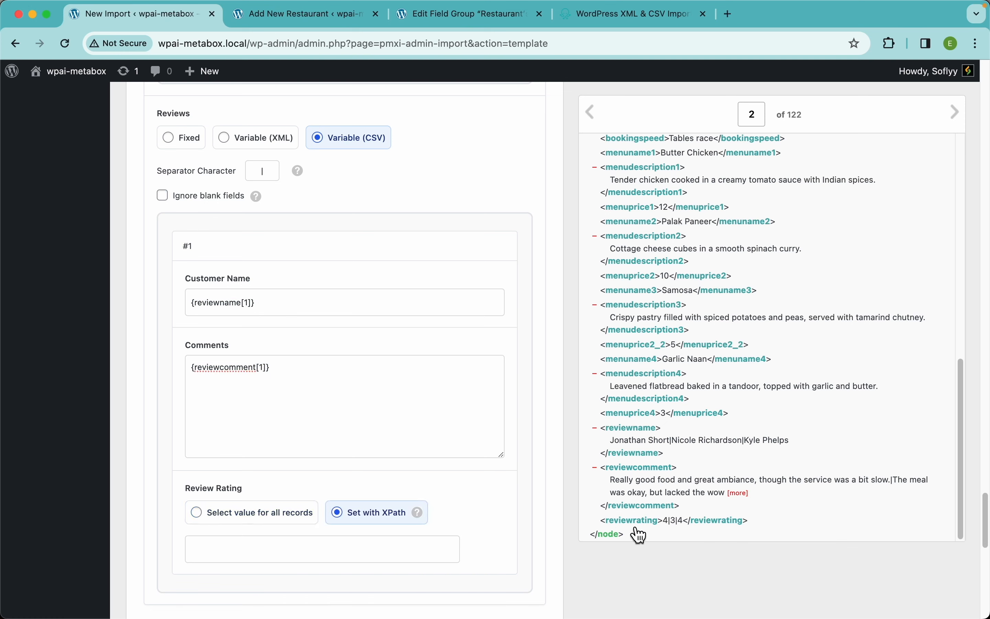
{"action": "left_click_drag", "start_coordinate": [637, 532], "coordinate": [419, 562]}
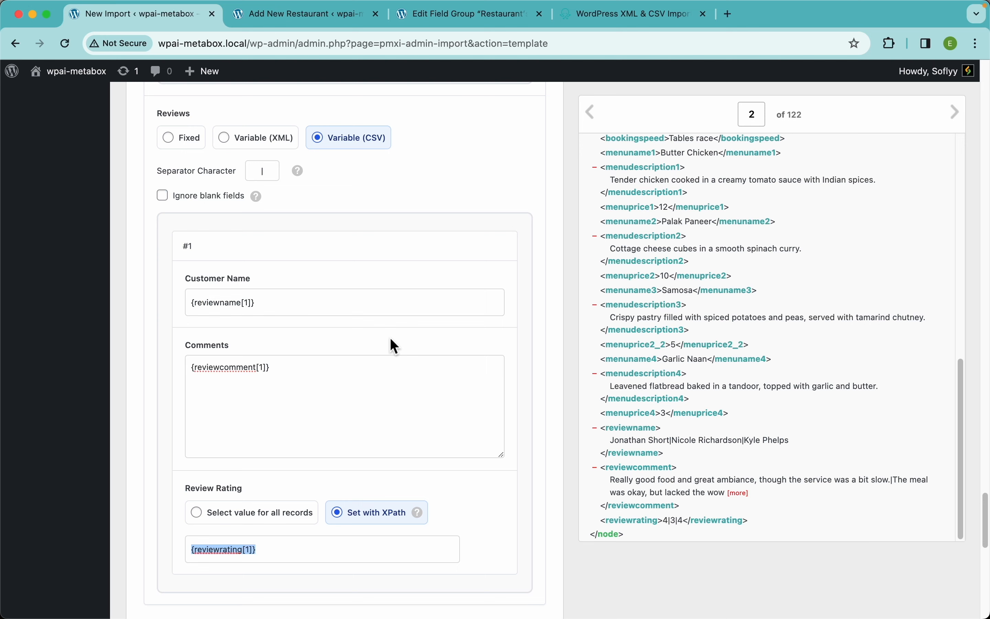
- Enable ignoring blank fields for the Reviews group, keeping | as the separator character
{"action": "left_click", "coordinate": [271, 175]}
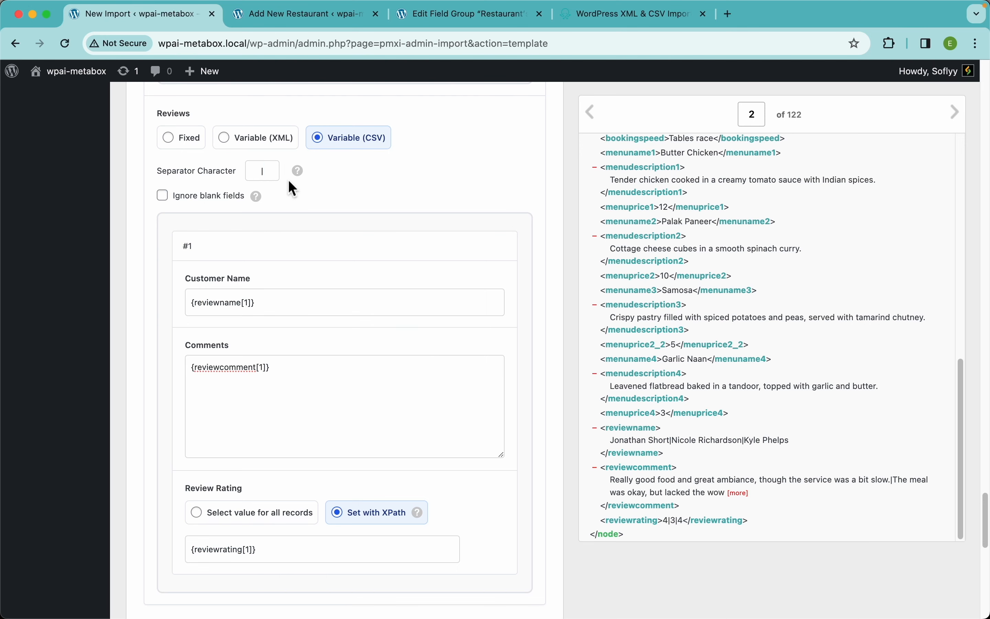
{"action": "left_click", "coordinate": [170, 200]}
{"action": "mouse_move", "coordinate": [258, 200]}
{"action": "scroll", "coordinate": [346, 350], "scroll_direction": "up", "scroll_amount": 10}
{"action": "scroll", "coordinate": [347, 352], "scroll_direction": "up", "scroll_amount": 15}
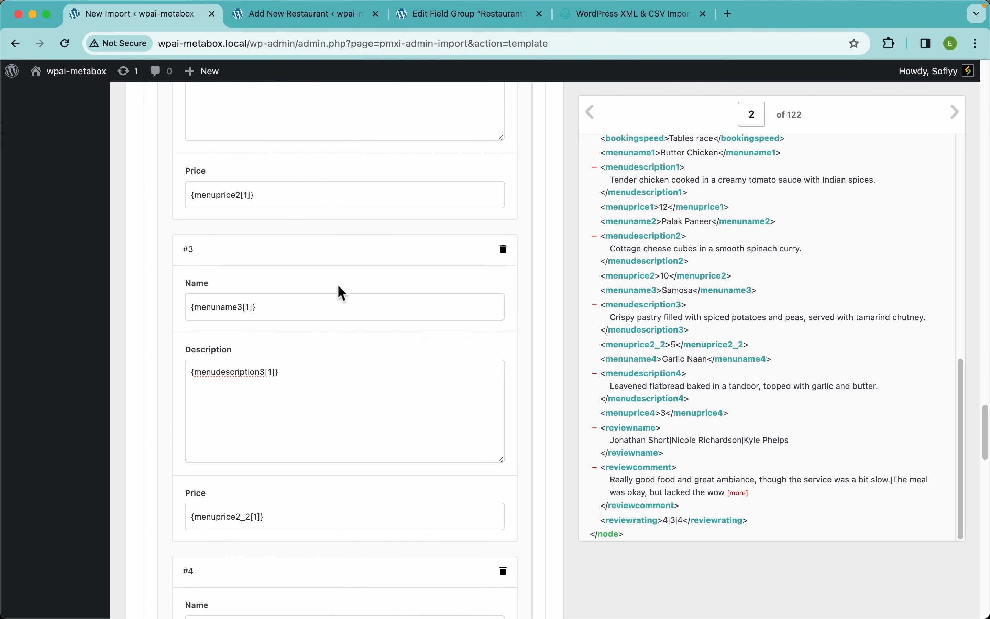
{"action": "scroll", "coordinate": [165, 243], "scroll_direction": "up", "scroll_amount": 3}
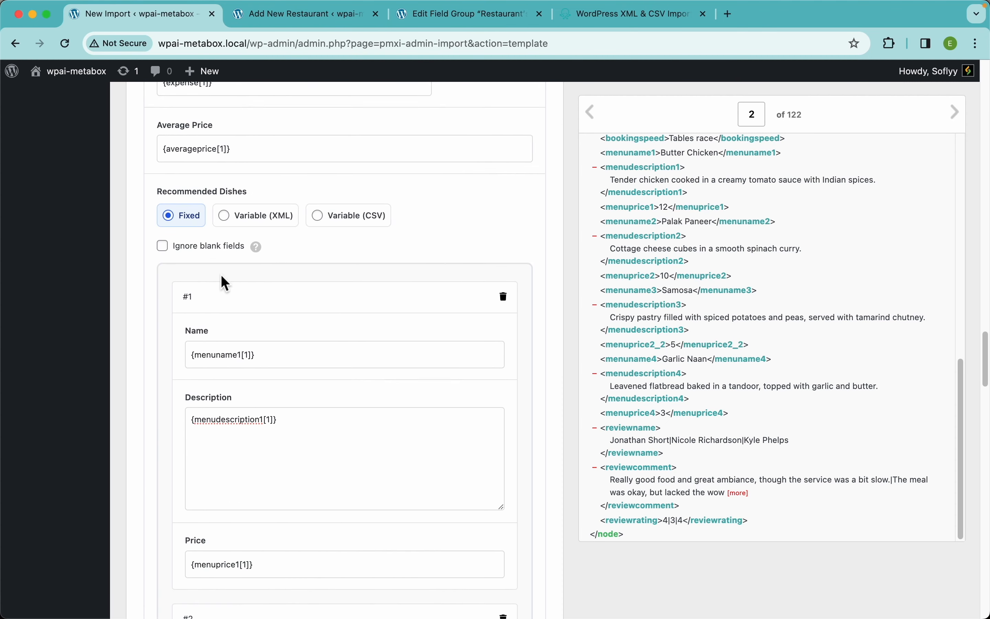
{"action": "scroll", "coordinate": [221, 276], "scroll_direction": "down", "scroll_amount": 20}
{"action": "scroll", "coordinate": [266, 241], "scroll_direction": "down", "scroll_amount": 5}
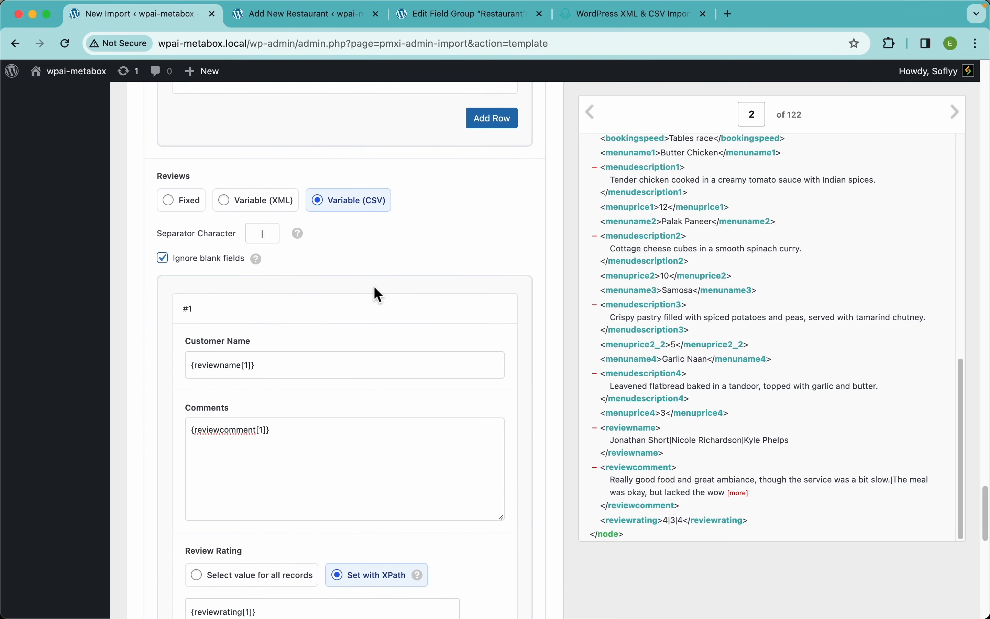
{"action": "scroll", "coordinate": [376, 292], "scroll_direction": "down", "scroll_amount": 4}
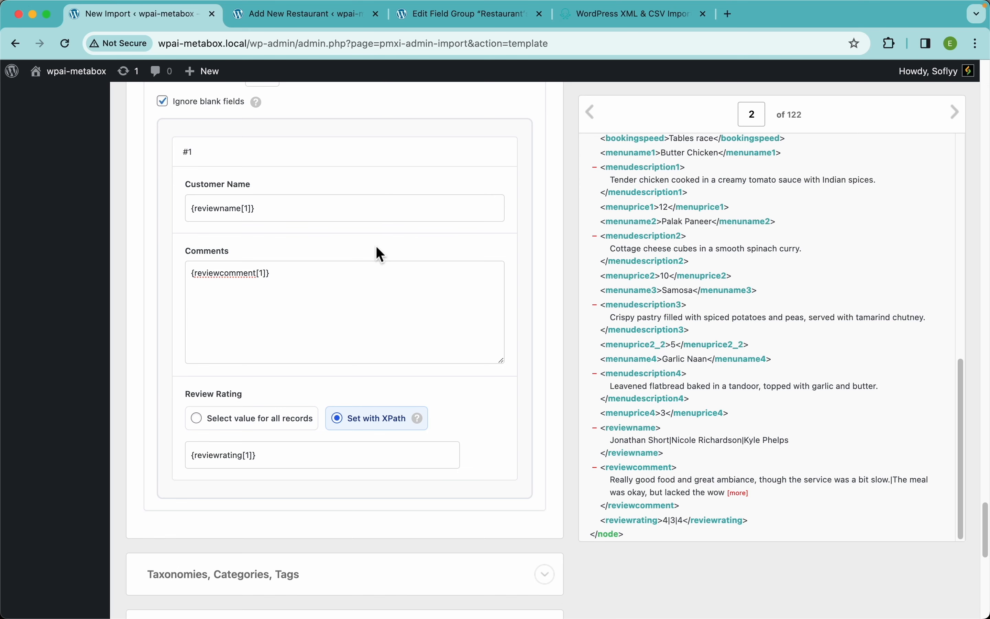
- Enable the Cuisine taxonomy with just one Cuisine per restaurant, mapped to {cuisine[1]}
{"action": "scroll", "coordinate": [359, 347], "scroll_direction": "down", "scroll_amount": 5}
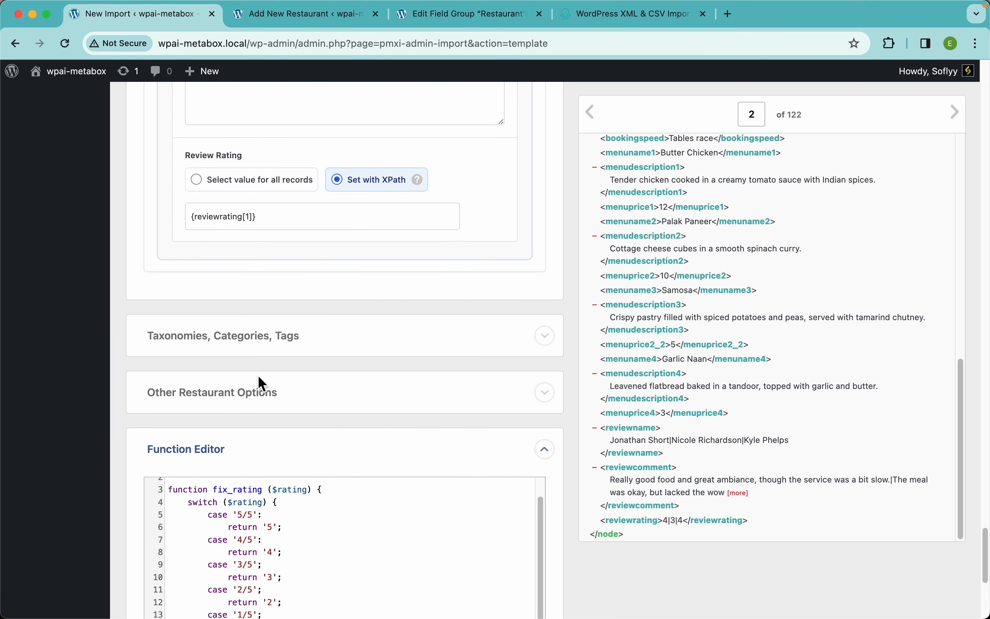
{"action": "left_click", "coordinate": [259, 351]}
{"action": "scroll", "coordinate": [408, 325], "scroll_direction": "down", "scroll_amount": 3}
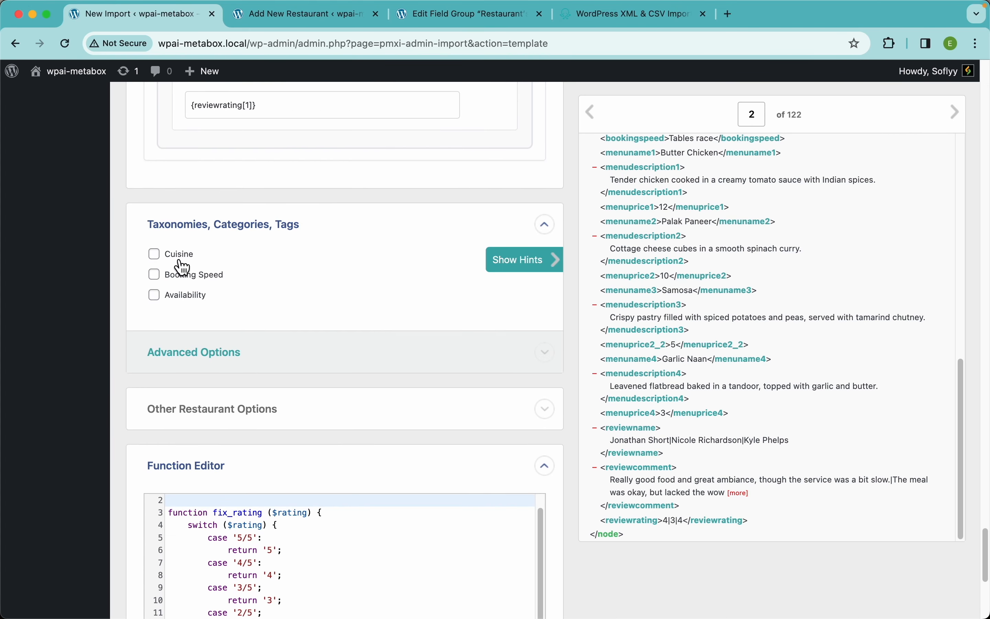
{"action": "left_click", "coordinate": [180, 256]}
{"action": "scroll", "coordinate": [754, 289], "scroll_direction": "up", "scroll_amount": 10}
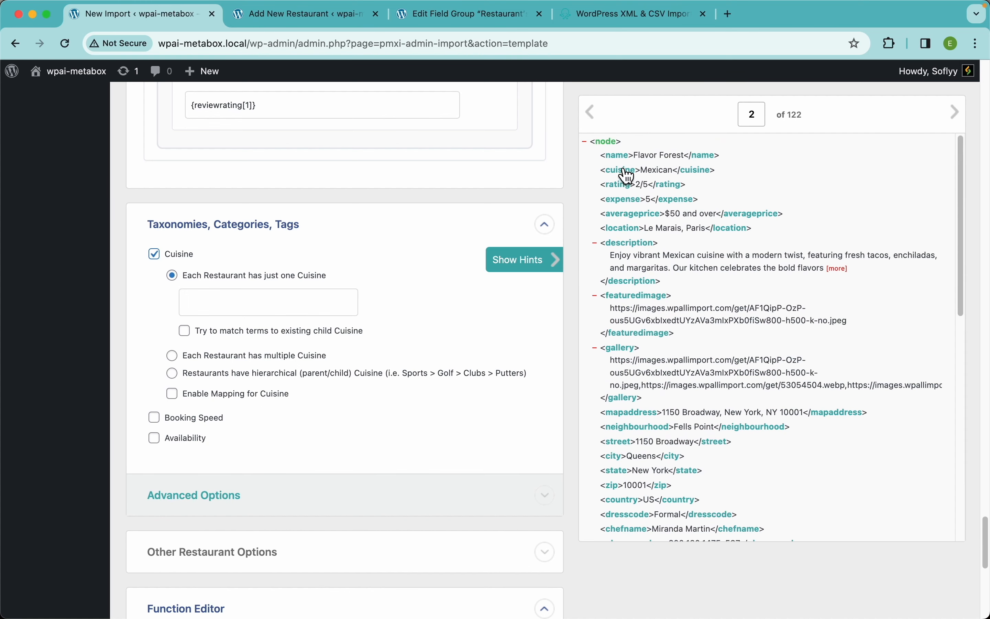
{"action": "left_click_drag", "start_coordinate": [619, 169], "coordinate": [312, 320]}
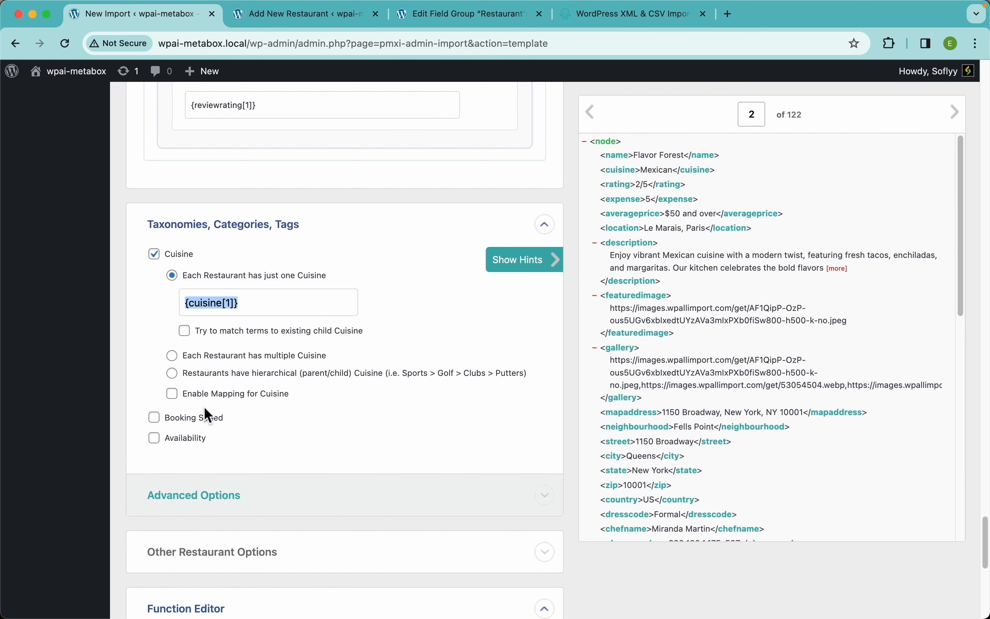
- Enable the Booking Speed and Availability taxonomies with one term per restaurant, mapped to {bookingspeed[1]} and {availability[1]}
{"action": "left_click", "coordinate": [204, 422]}
{"action": "scroll", "coordinate": [718, 376], "scroll_direction": "down", "scroll_amount": 5}
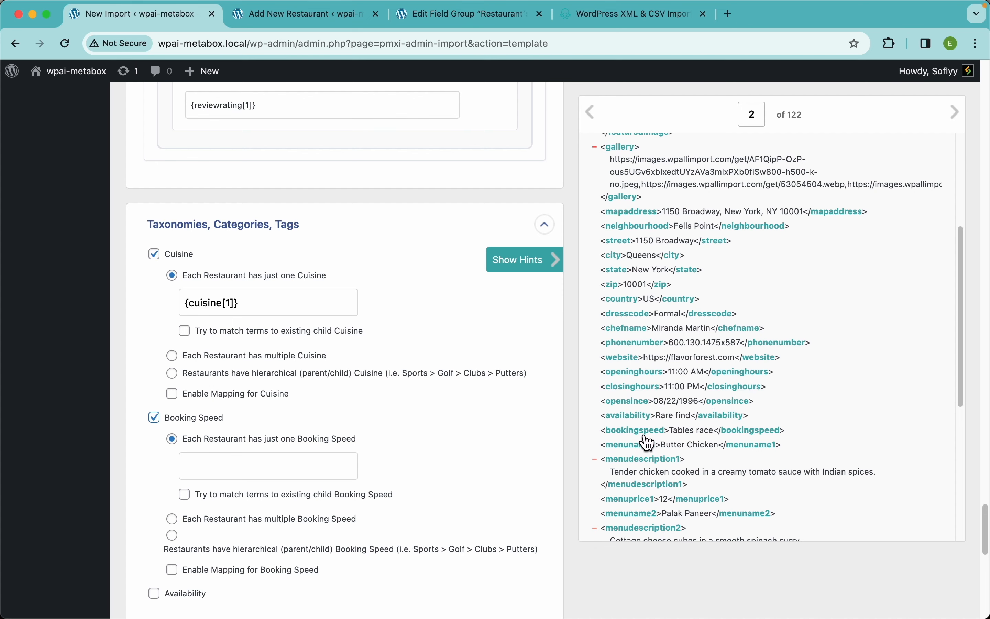
{"action": "left_click_drag", "start_coordinate": [646, 432], "coordinate": [342, 469]}
{"action": "scroll", "coordinate": [245, 226], "scroll_direction": "down", "scroll_amount": 9}
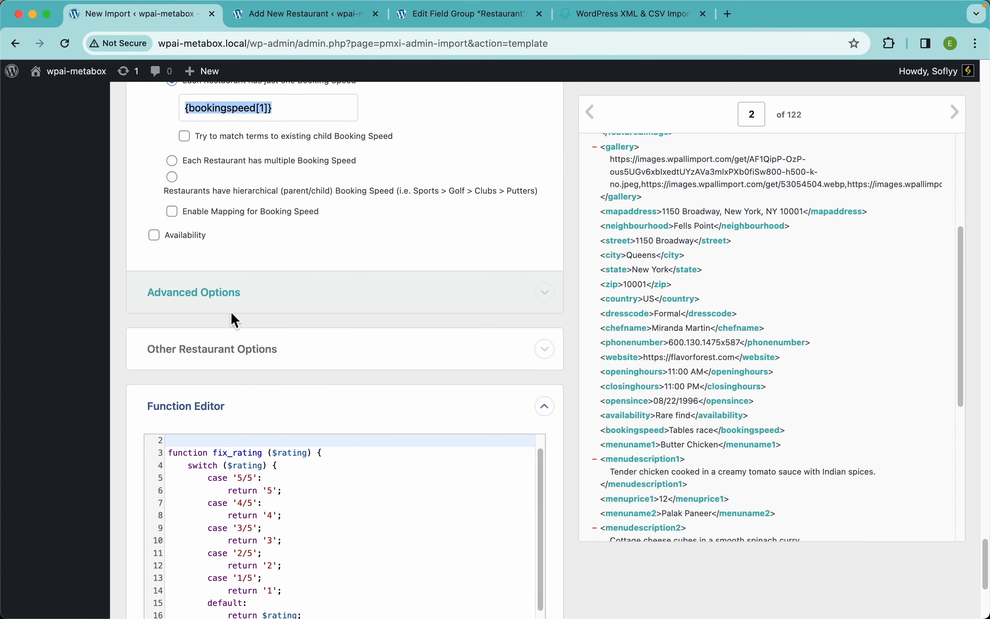
{"action": "left_click", "coordinate": [196, 237]}
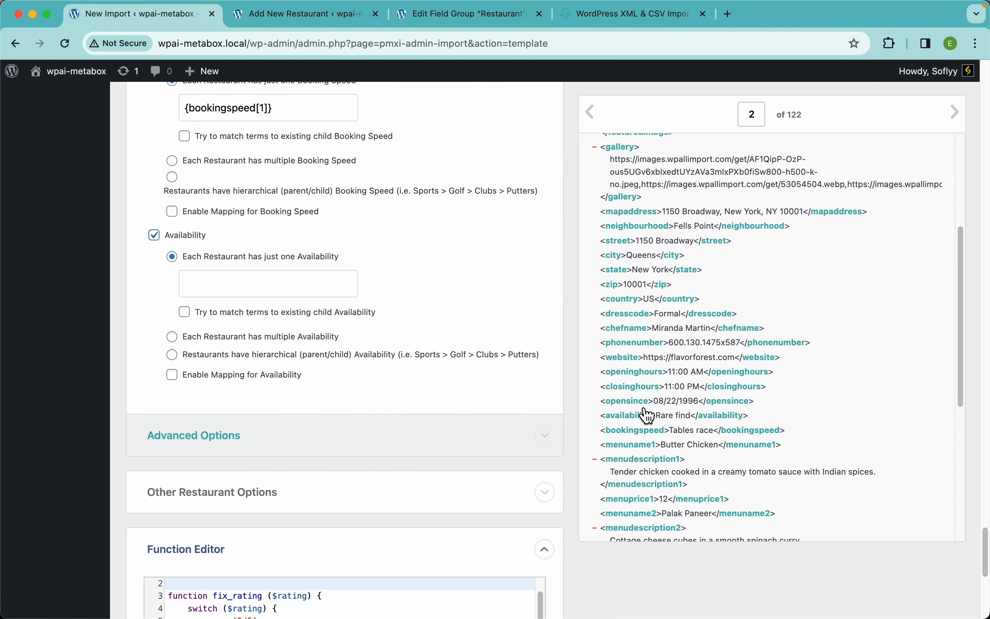
{"action": "left_click_drag", "start_coordinate": [636, 421], "coordinate": [305, 285]}
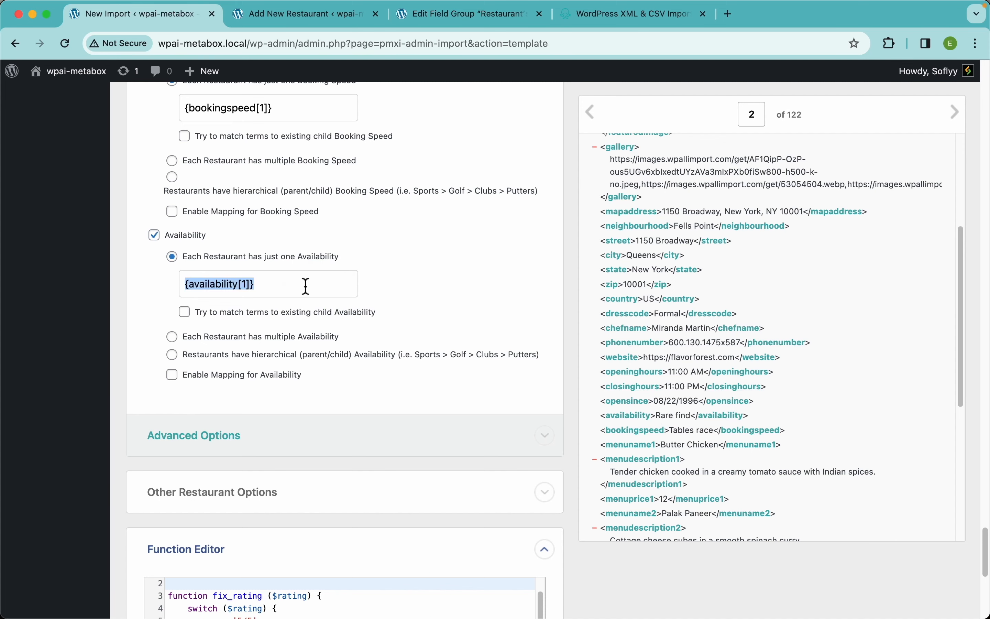
- Review the Other Restaurant Options and the fix_rating function in the Function Editor
{"action": "scroll", "coordinate": [450, 361], "scroll_direction": "down", "scroll_amount": 6}
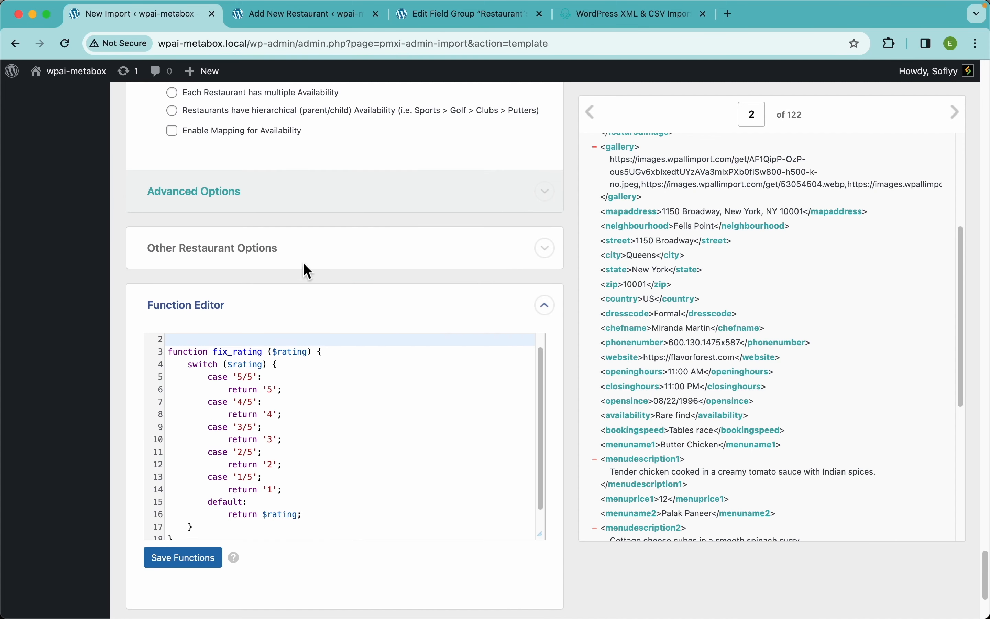
{"action": "left_click", "coordinate": [317, 260]}
{"action": "scroll", "coordinate": [311, 327], "scroll_direction": "down", "scroll_amount": 10}
{"action": "scroll", "coordinate": [339, 331], "scroll_direction": "up", "scroll_amount": 13}
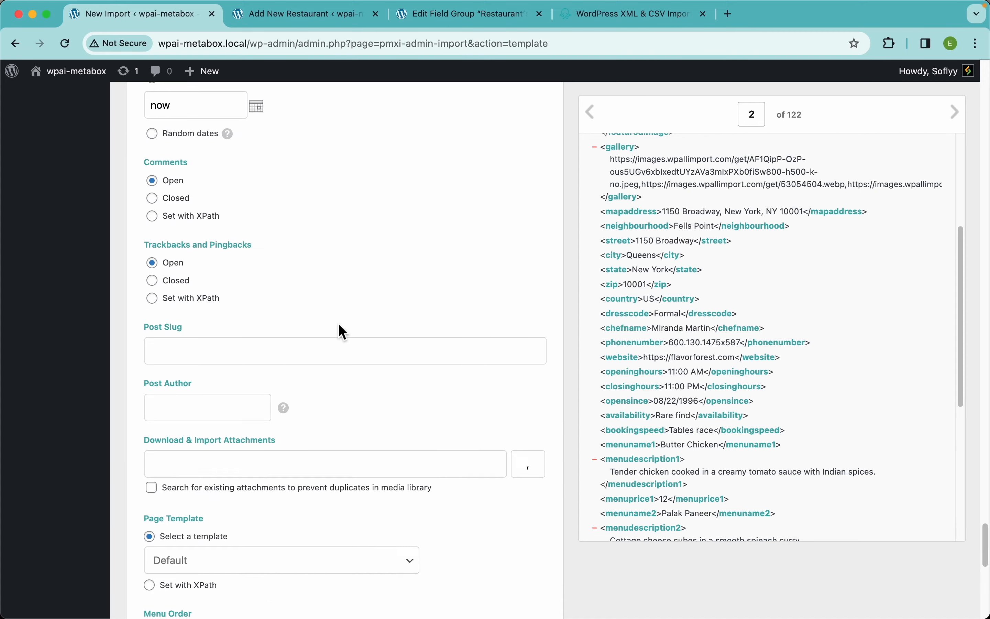
{"action": "scroll", "coordinate": [338, 323], "scroll_direction": "down", "scroll_amount": 15}
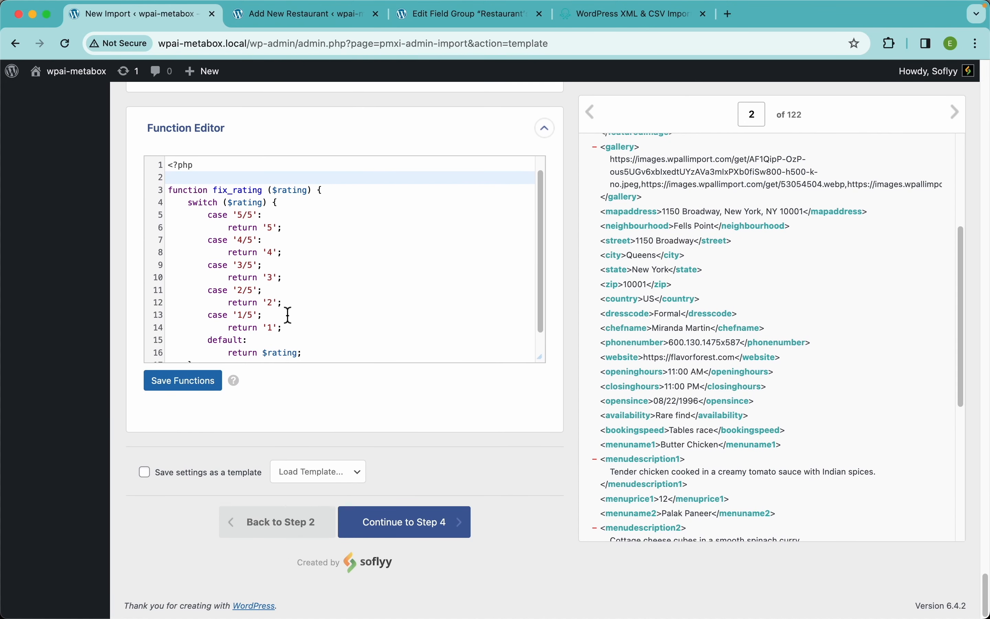
{"action": "scroll", "coordinate": [350, 294], "scroll_direction": "down", "scroll_amount": 2}
{"action": "scroll", "coordinate": [351, 294], "scroll_direction": "up", "scroll_amount": 2}
- Switch to the WP All Import website and open the developers' Code Snippets page in its documentation
{"action": "left_click", "coordinate": [614, 16]}
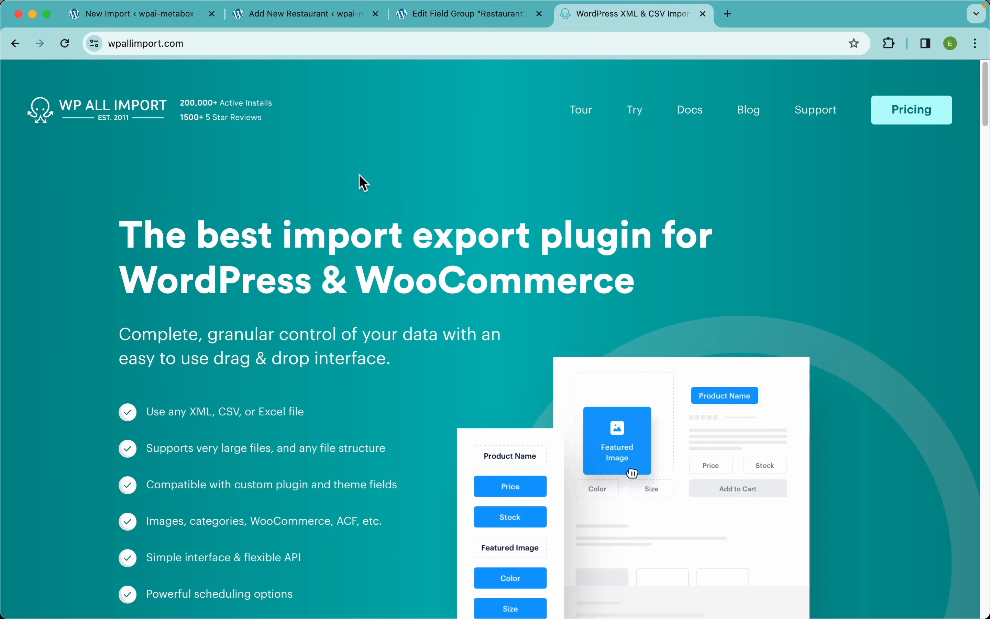
{"action": "left_click", "coordinate": [689, 119]}
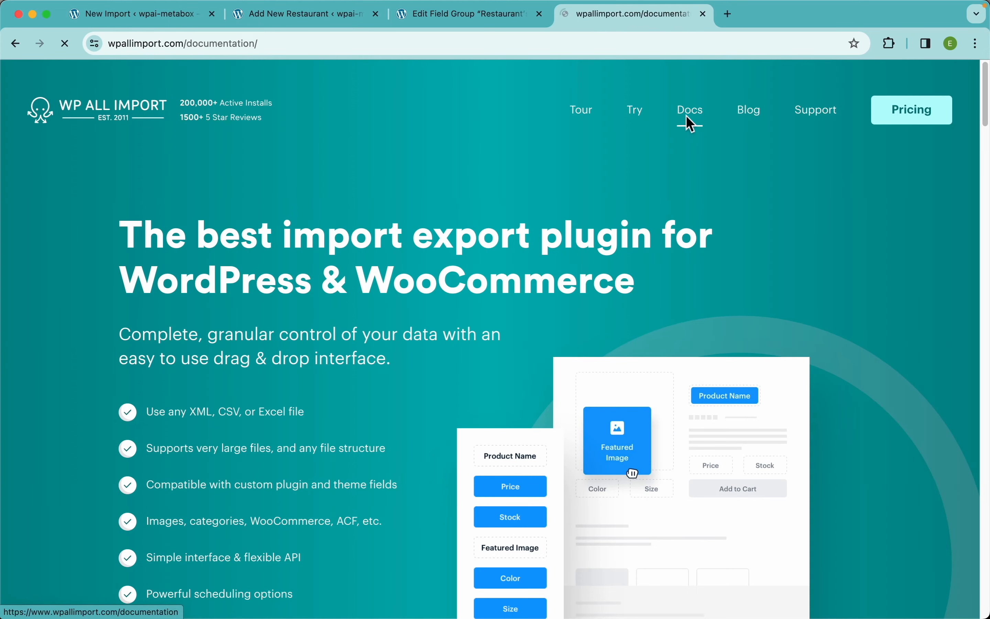
{"action": "scroll", "coordinate": [177, 435], "scroll_direction": "down", "scroll_amount": 5}
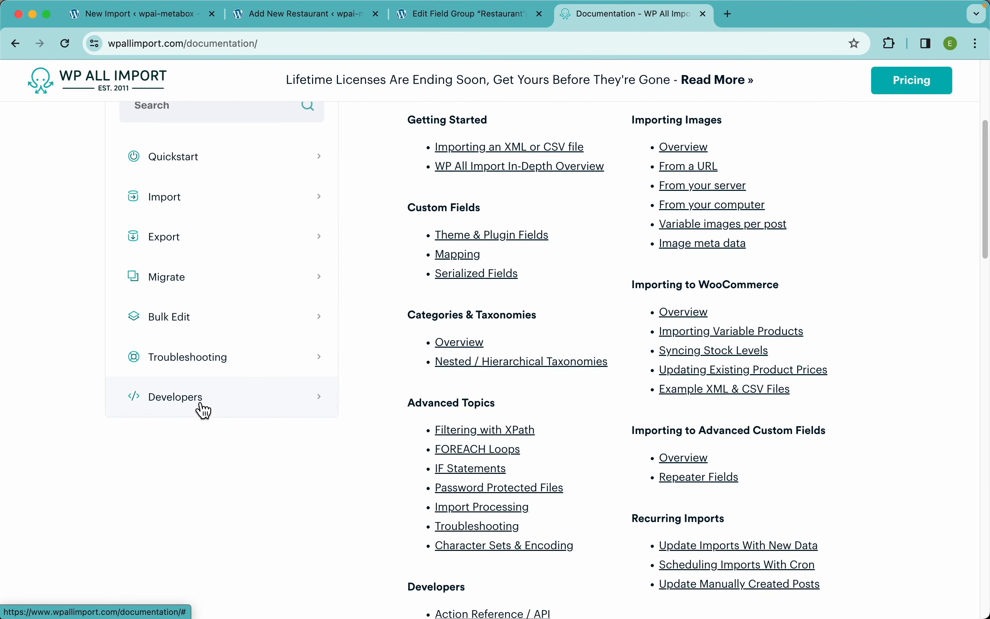
{"action": "left_click", "coordinate": [203, 409]}
{"action": "scroll", "coordinate": [185, 451], "scroll_direction": "down", "scroll_amount": 2}
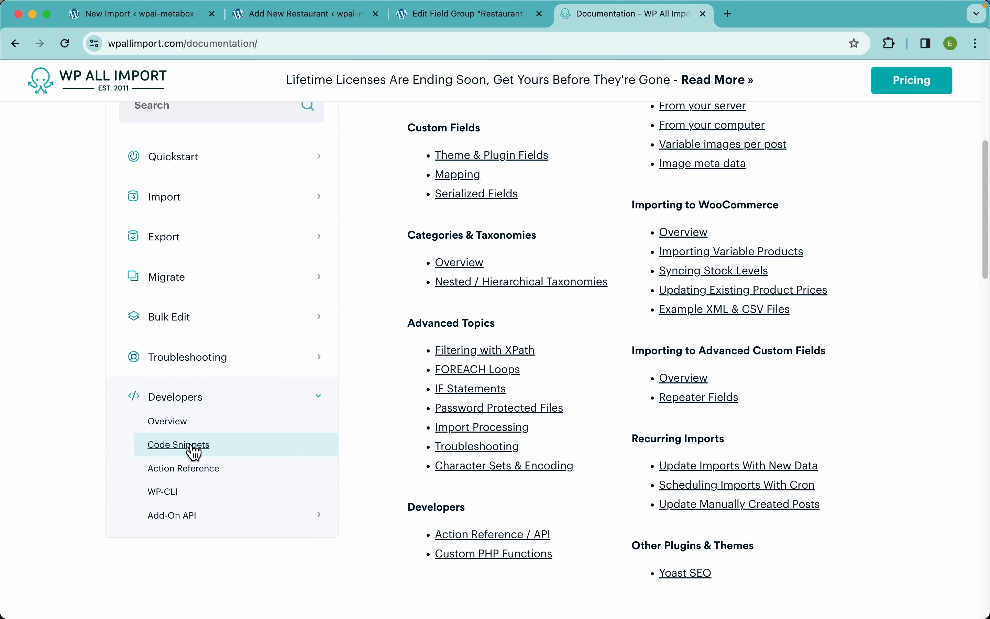
{"action": "left_click", "coordinate": [194, 451]}
- Browse the Code Snippets table of contents and sample functions for imports, exports, images and WooCommerce
{"action": "scroll", "coordinate": [663, 354], "scroll_direction": "down", "scroll_amount": 8}
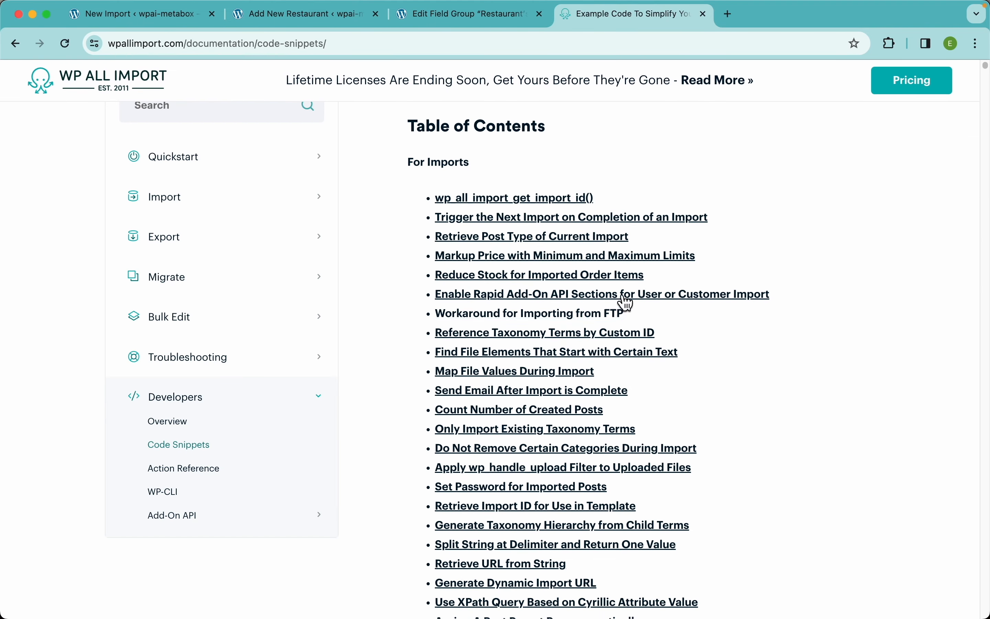
{"action": "scroll", "coordinate": [716, 401], "scroll_direction": "down", "scroll_amount": 6}
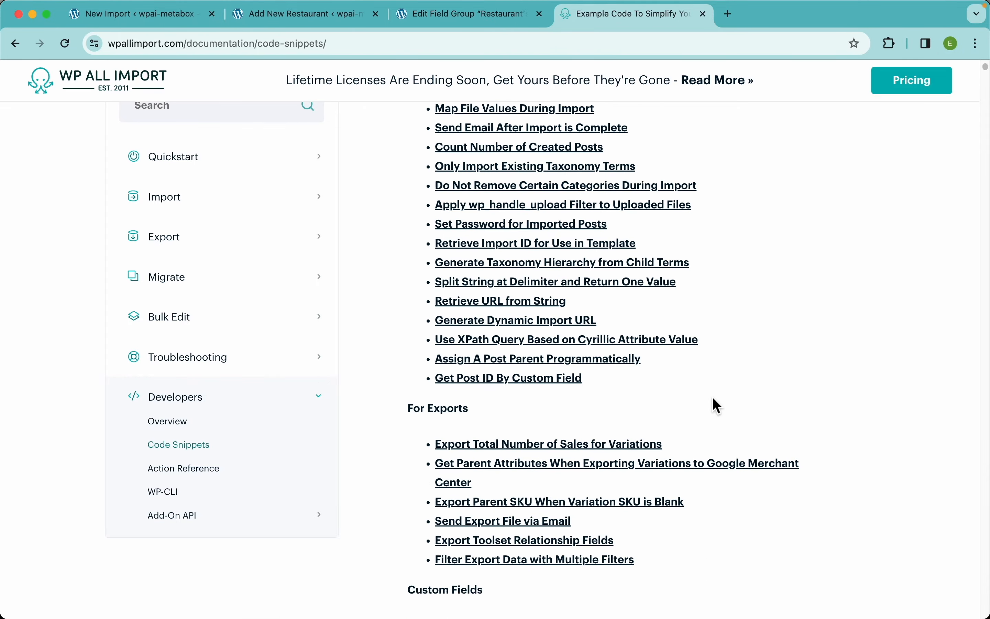
{"action": "scroll", "coordinate": [718, 405], "scroll_direction": "down", "scroll_amount": 13}
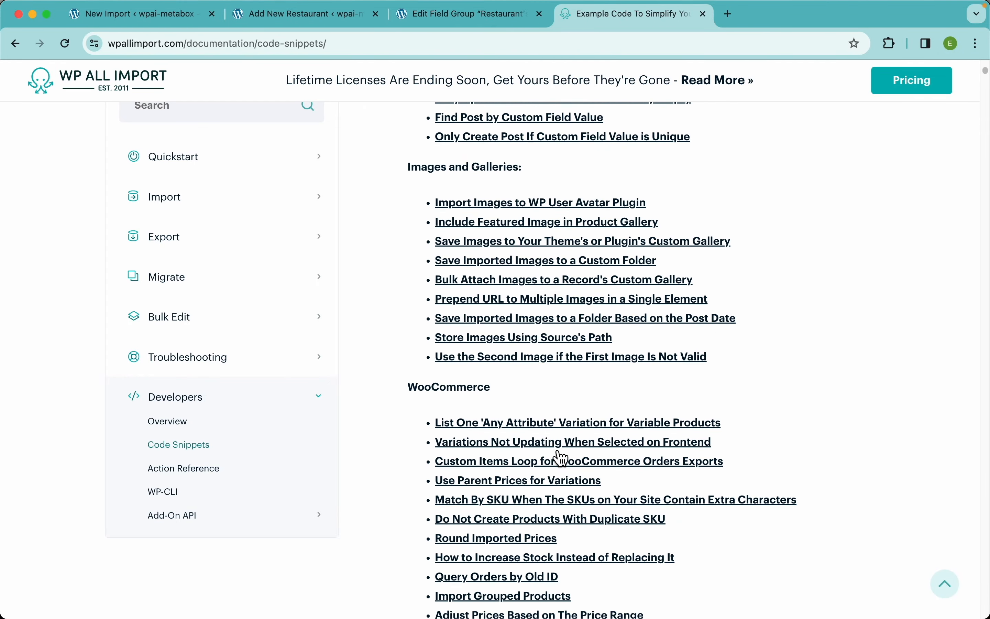
{"action": "left_click", "coordinate": [555, 456]}
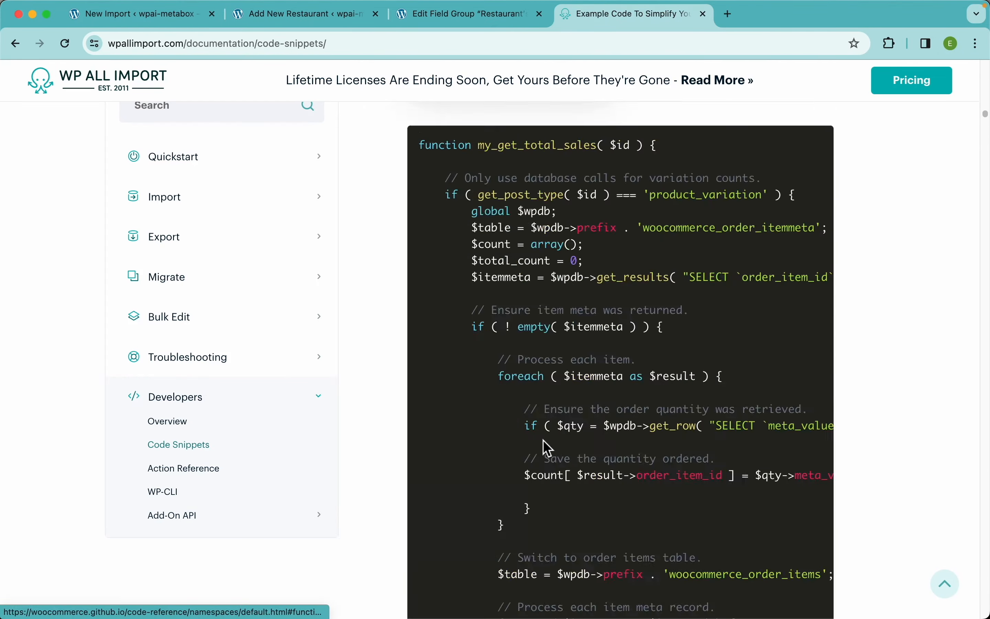
{"action": "scroll", "coordinate": [543, 440], "scroll_direction": "up", "scroll_amount": 15}
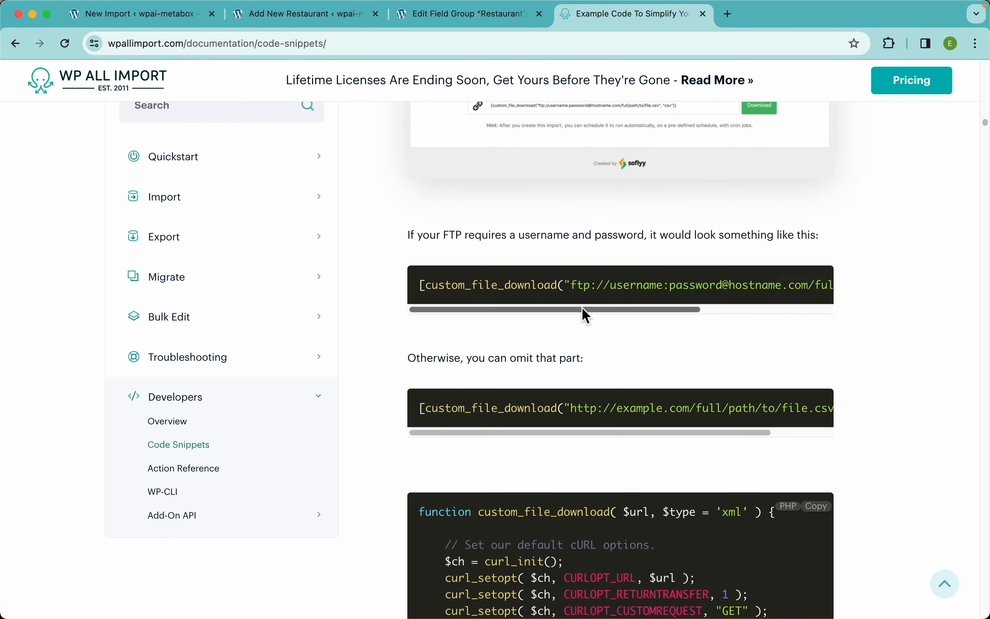
- Return from the Code Snippets documentation to the restaurant import and continue from the template to the Import Settings
{"action": "scroll", "coordinate": [582, 307], "scroll_direction": "up", "scroll_amount": 7}
{"action": "scroll", "coordinate": [582, 307], "scroll_direction": "down", "scroll_amount": 20}
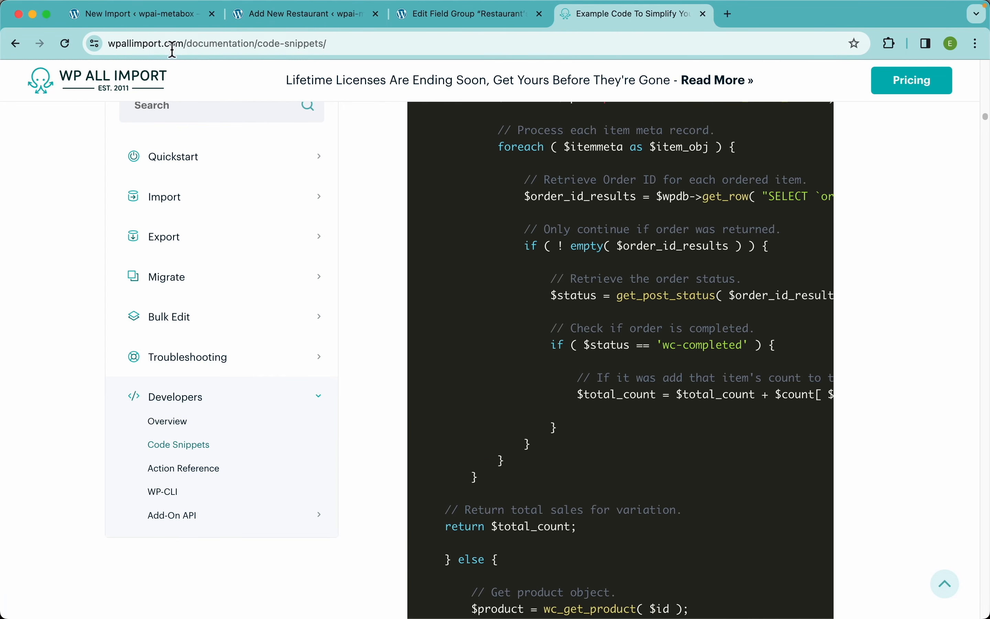
{"action": "left_click", "coordinate": [156, 17]}
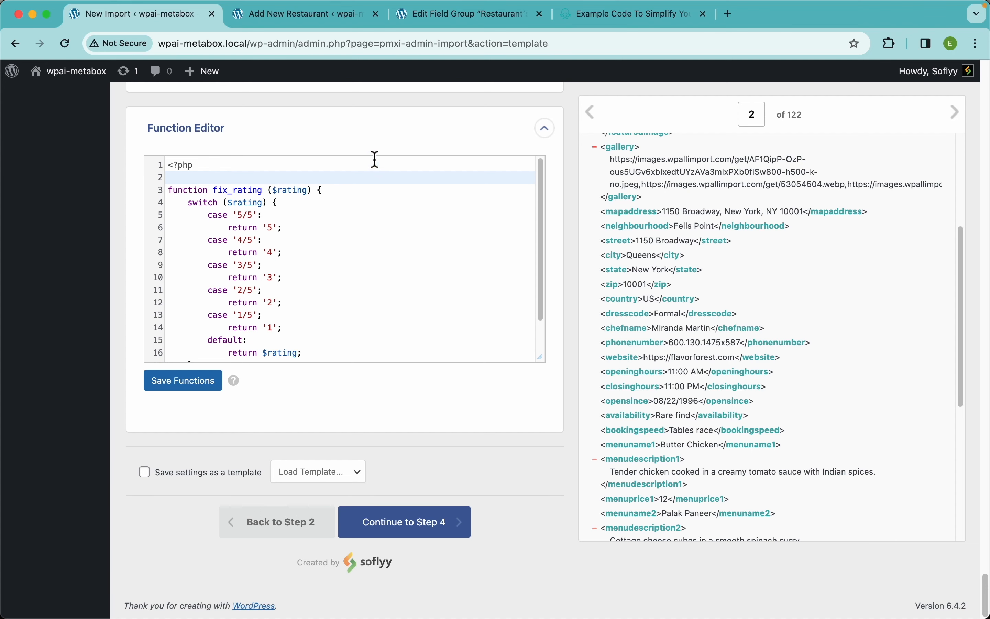
{"action": "left_click", "coordinate": [442, 528]}
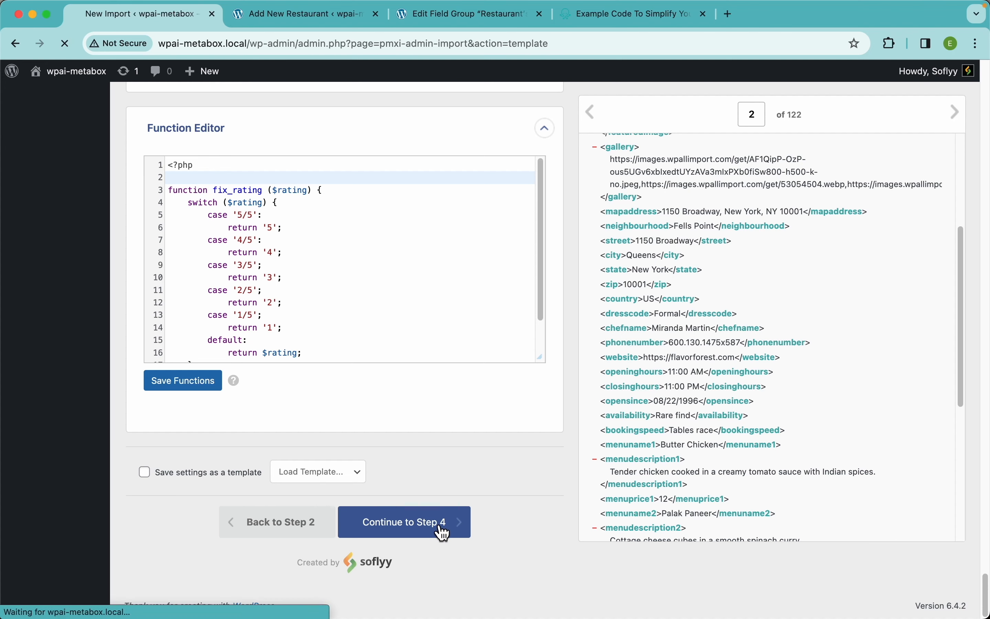
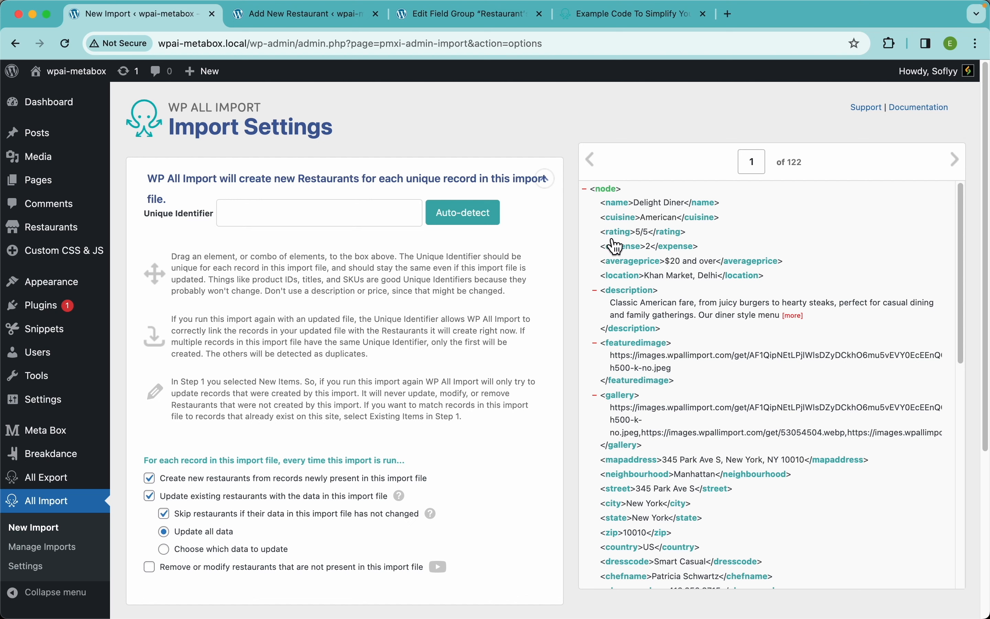
- Auto-detect the unique identifier for the restaurant records, giving {name[1]}
{"action": "left_click", "coordinate": [475, 229]}
{"action": "scroll", "coordinate": [297, 319], "scroll_direction": "down", "scroll_amount": 6}
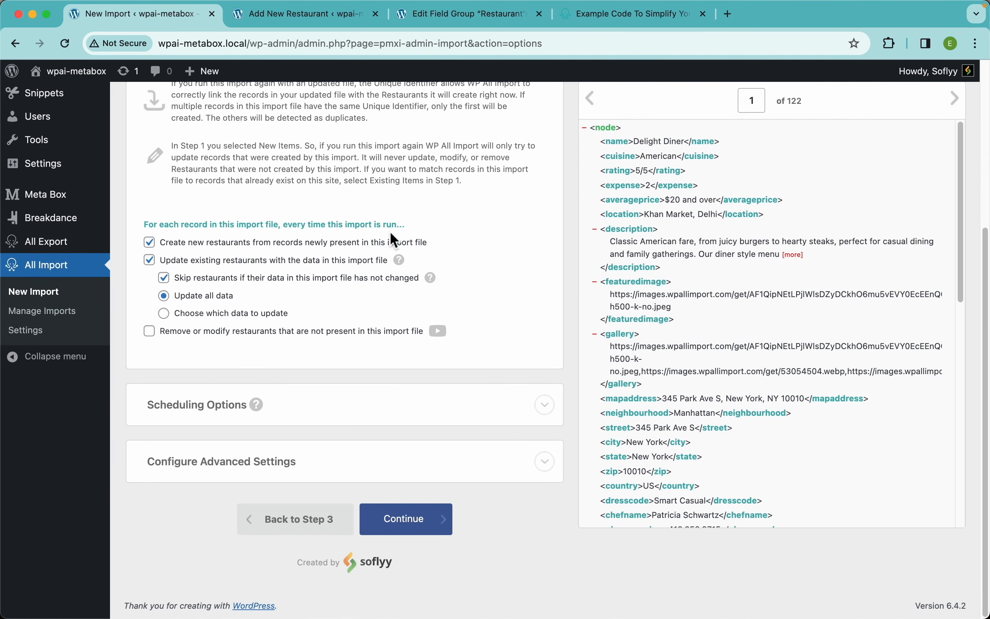
{"action": "mouse_move", "coordinate": [401, 264]}
- Turn the options for creating new restaurants and updating existing restaurants off and back on
{"action": "left_click", "coordinate": [244, 246]}
{"action": "left_click", "coordinate": [285, 244]}
{"action": "left_click", "coordinate": [279, 265]}
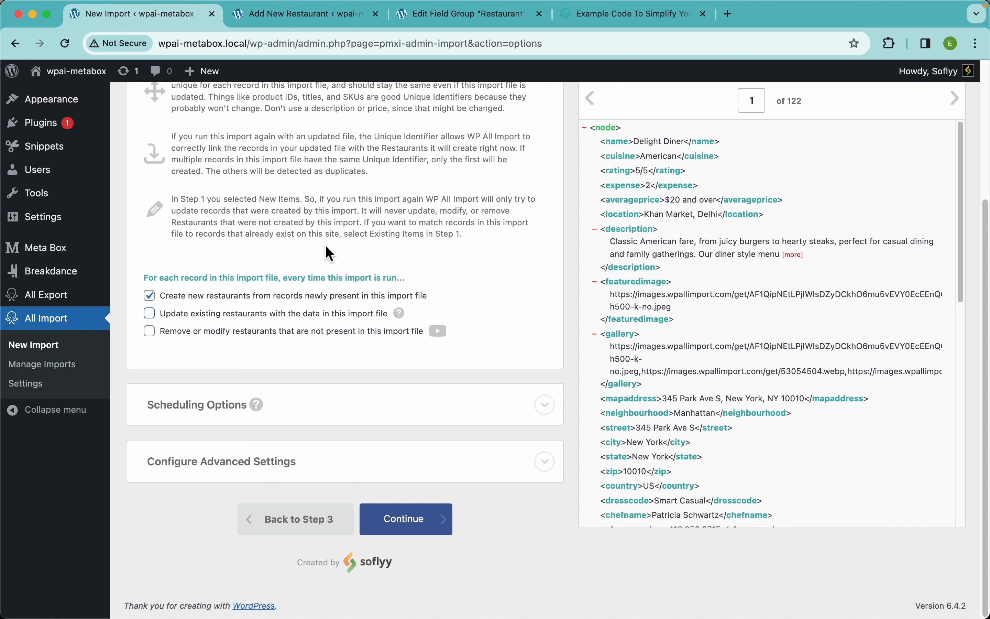
{"action": "left_click", "coordinate": [251, 309]}
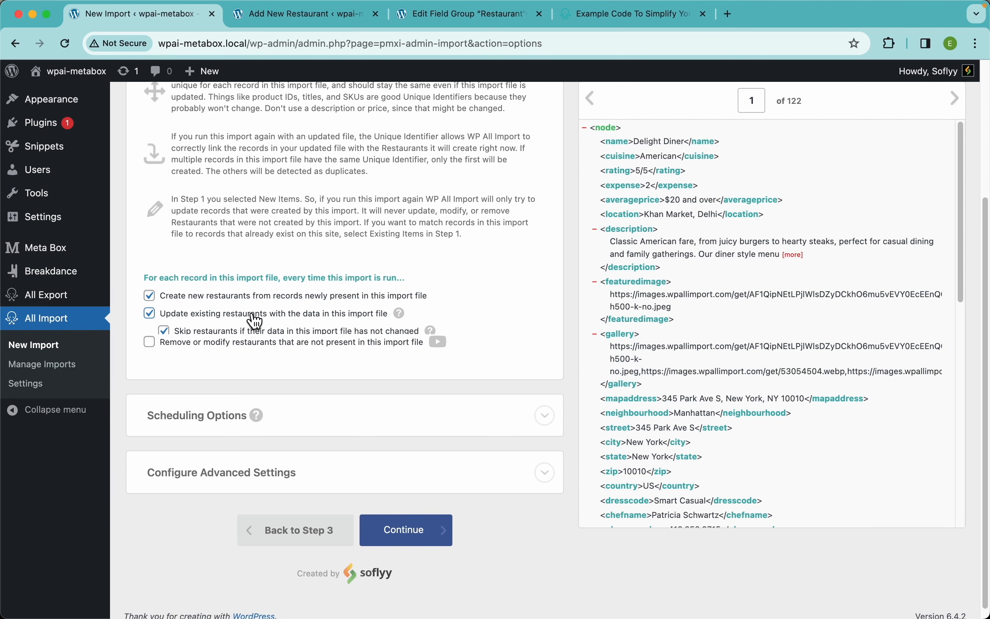
- Try limiting updates of existing restaurants to images only, and return to updating all data
{"action": "left_click", "coordinate": [223, 368]}
{"action": "scroll", "coordinate": [297, 324], "scroll_direction": "down", "scroll_amount": 5}
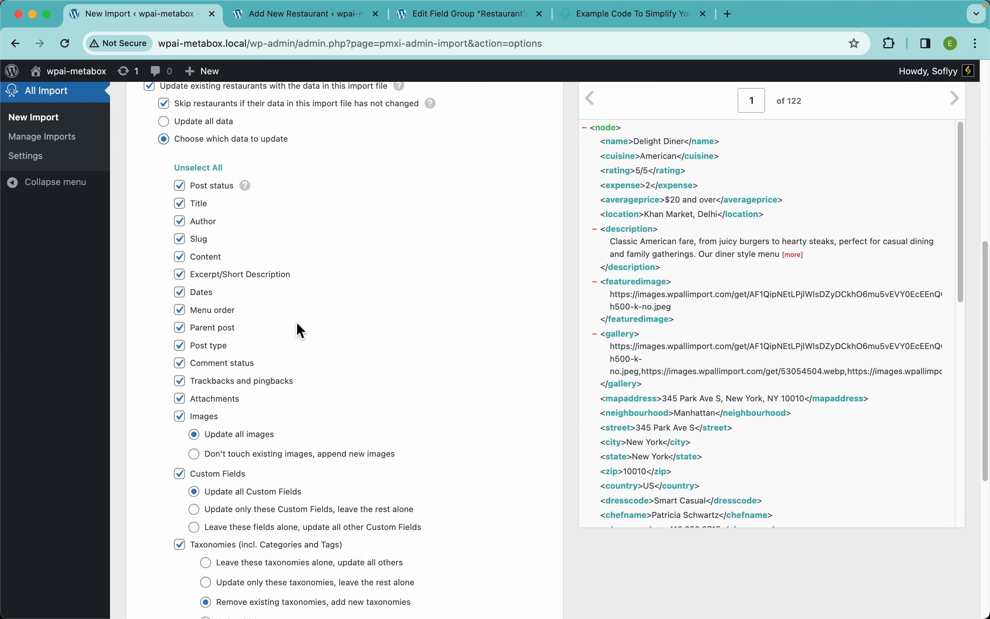
{"action": "left_click", "coordinate": [209, 169]}
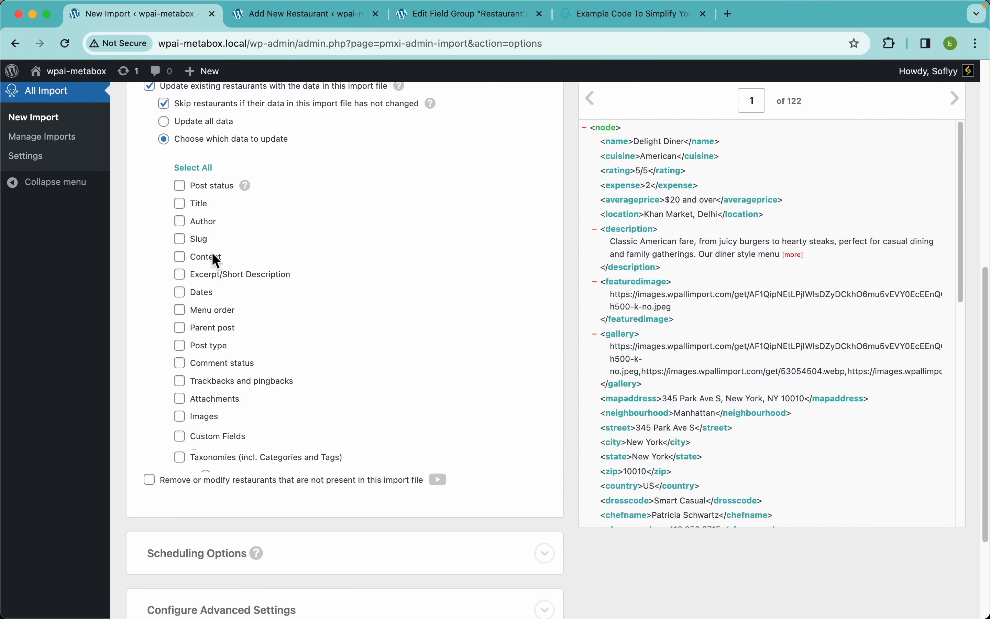
{"action": "left_click", "coordinate": [206, 416]}
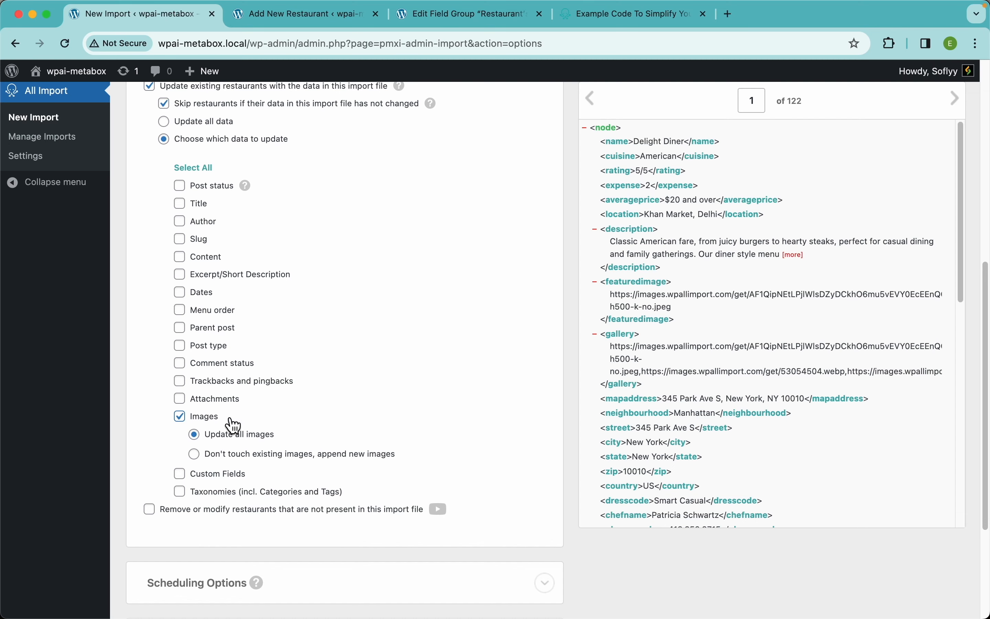
{"action": "left_click", "coordinate": [213, 168]}
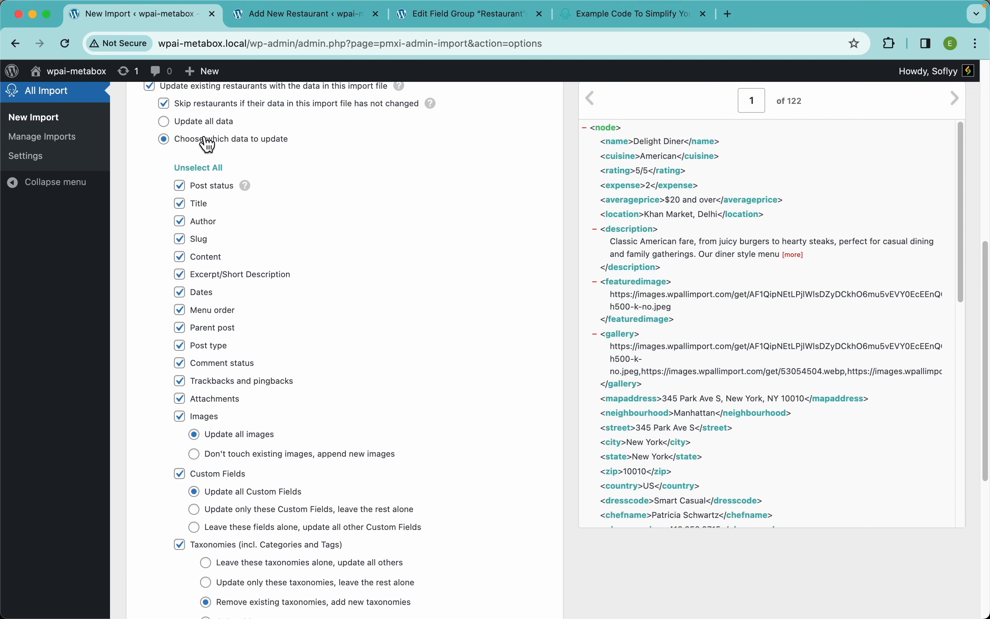
{"action": "left_click", "coordinate": [200, 122]}
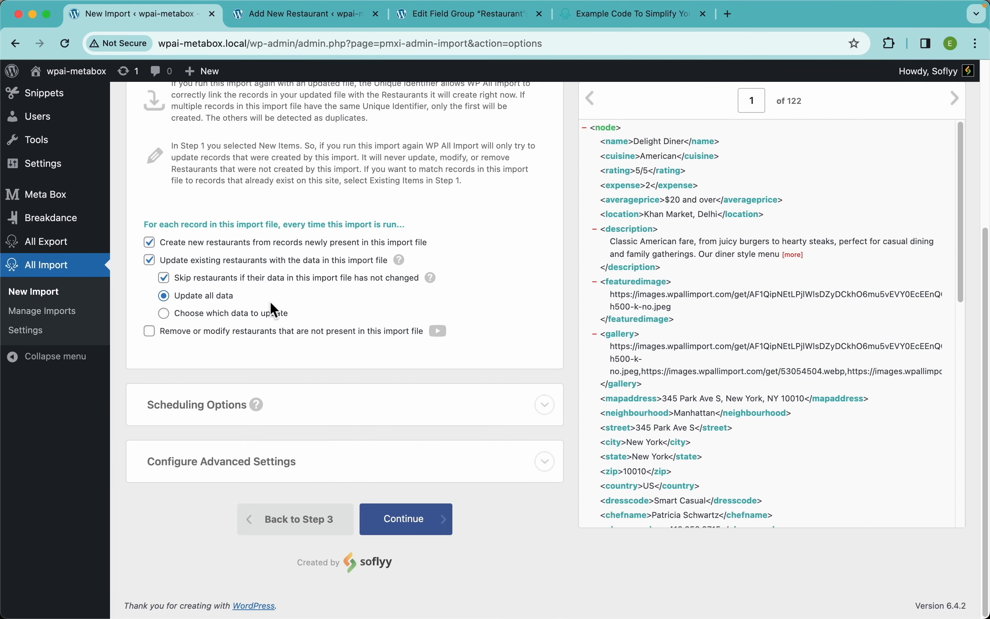
- Try handling restaurants missing from the import file by setting the custom field status to Closed
{"action": "mouse_move", "coordinate": [404, 265]}
{"action": "left_click", "coordinate": [222, 343]}
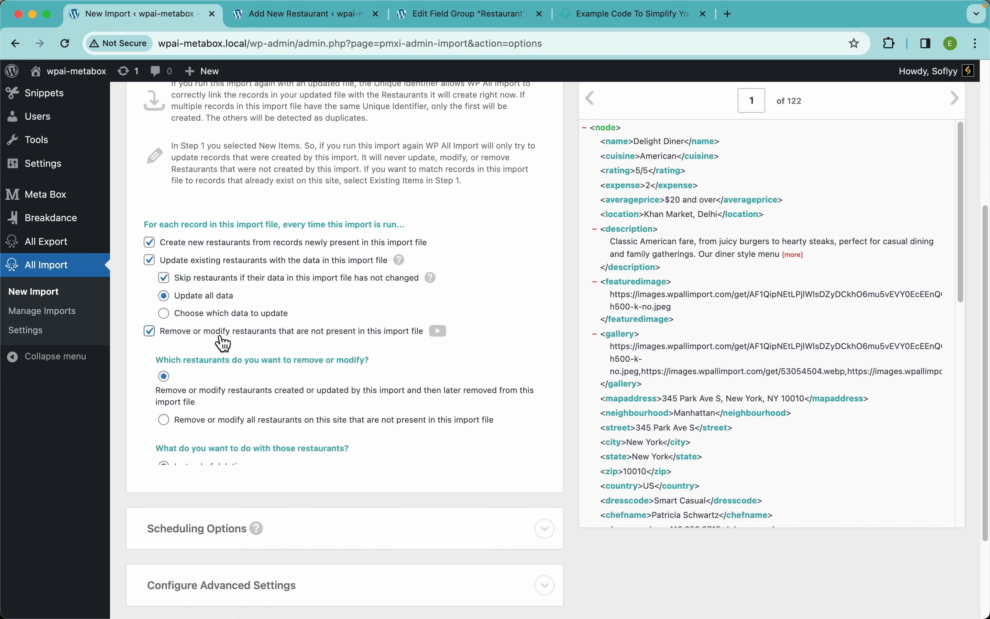
{"action": "scroll", "coordinate": [282, 342], "scroll_direction": "down", "scroll_amount": 3}
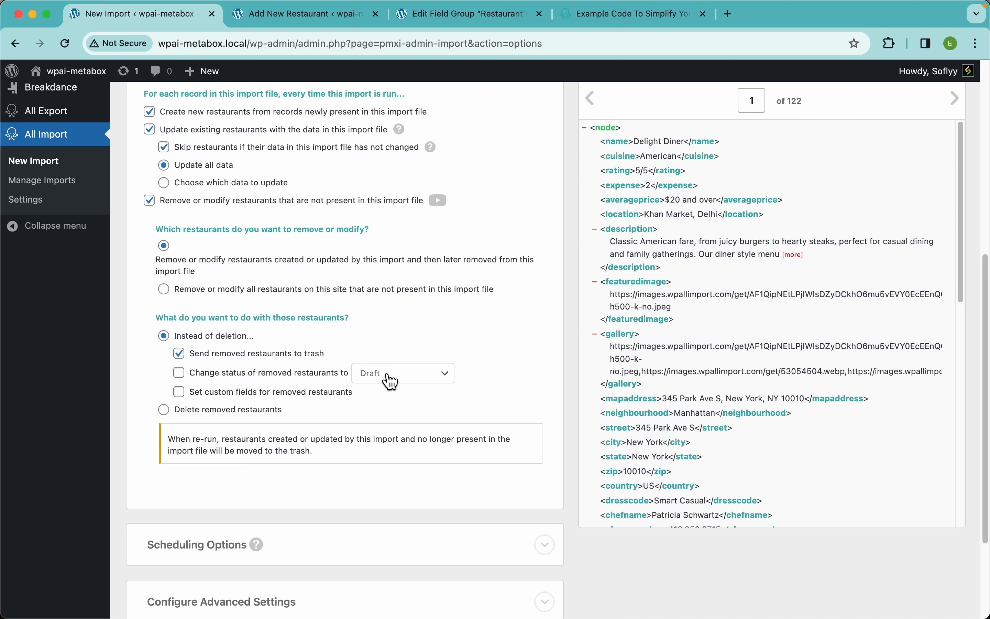
{"action": "left_click", "coordinate": [316, 394]}
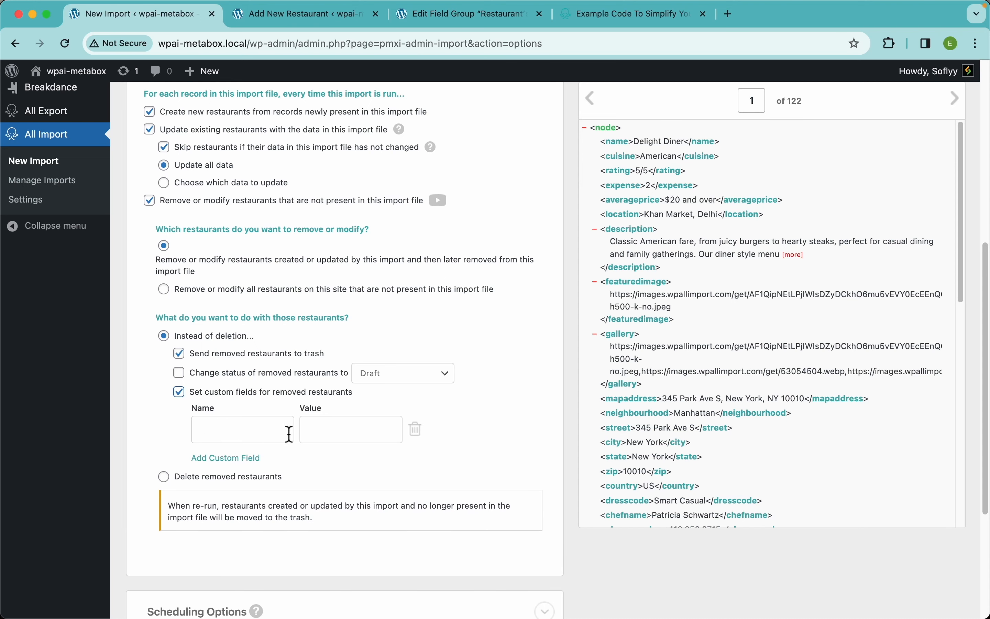
{"action": "type", "text": "status"}
{"action": "left_click", "coordinate": [360, 429]}
{"action": "type", "text": "Closed"}
- Try deleting removed restaurants with their attached files and images, and turn off the remove or modify option
{"action": "scroll", "coordinate": [245, 409], "scroll_direction": "down", "scroll_amount": 3}
{"action": "left_click", "coordinate": [245, 376]}
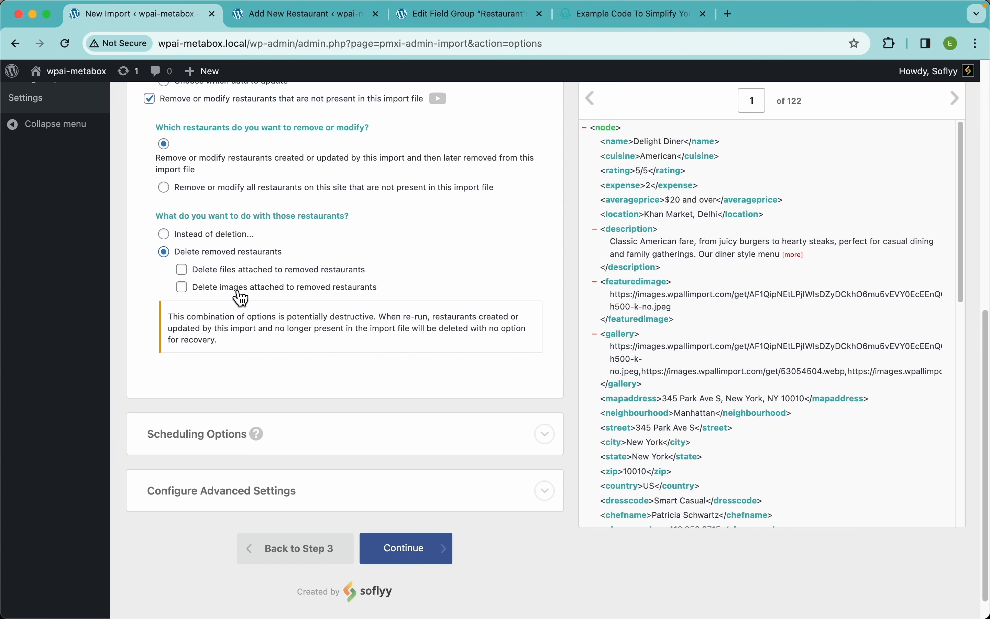
{"action": "left_click", "coordinate": [229, 270]}
{"action": "left_click", "coordinate": [221, 292]}
{"action": "scroll", "coordinate": [212, 196], "scroll_direction": "up", "scroll_amount": 3}
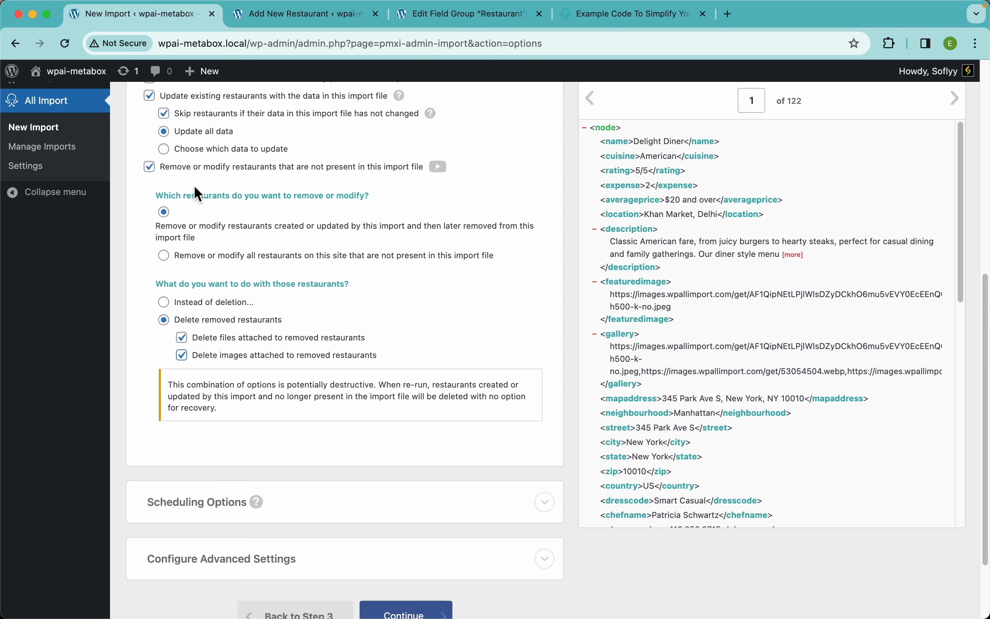
{"action": "left_click", "coordinate": [151, 168]}
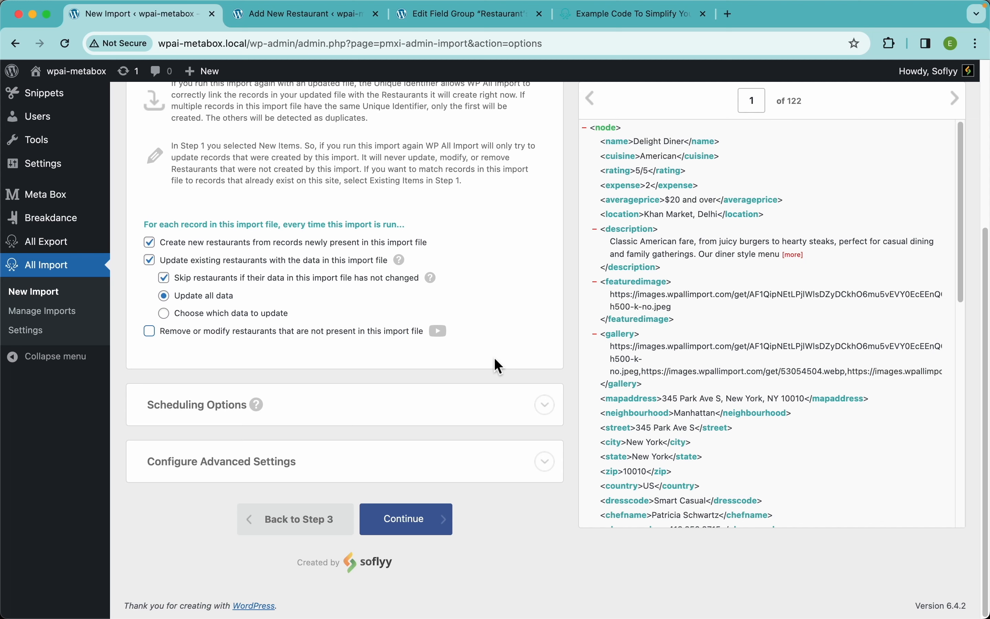
- Recheck the import settings, continue to Confirm & Run and run the restaurant import
{"action": "scroll", "coordinate": [328, 206], "scroll_direction": "up", "scroll_amount": 5}
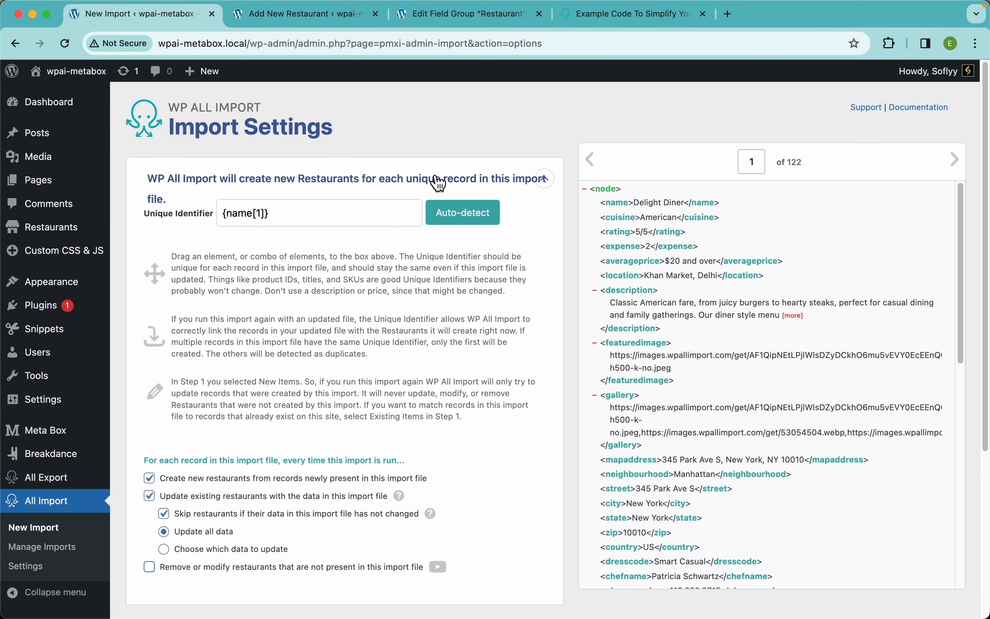
{"action": "scroll", "coordinate": [466, 284], "scroll_direction": "down", "scroll_amount": 5}
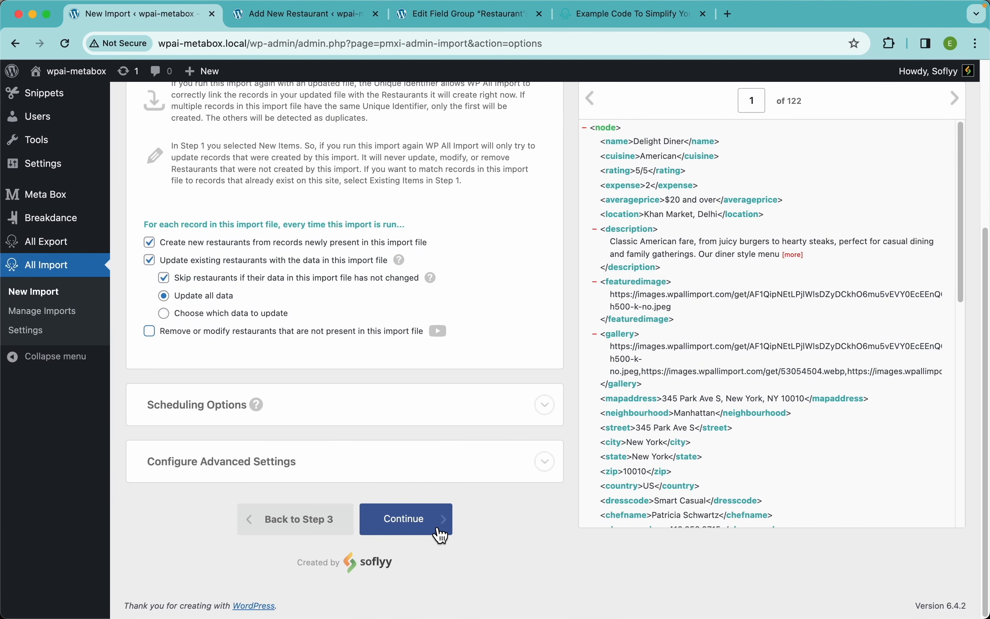
{"action": "left_click", "coordinate": [441, 534]}
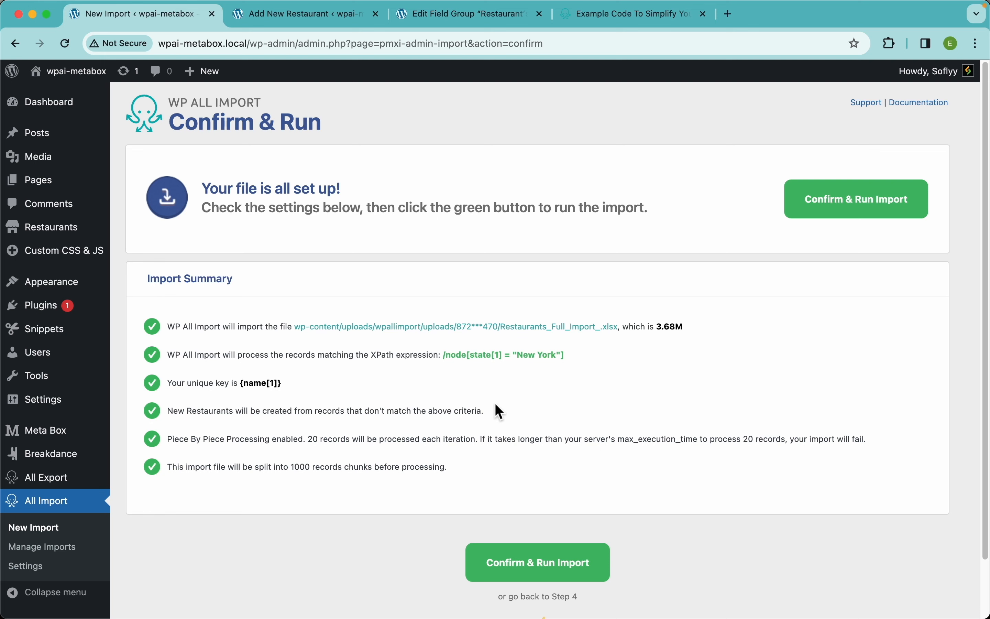
{"action": "left_click", "coordinate": [884, 210]}
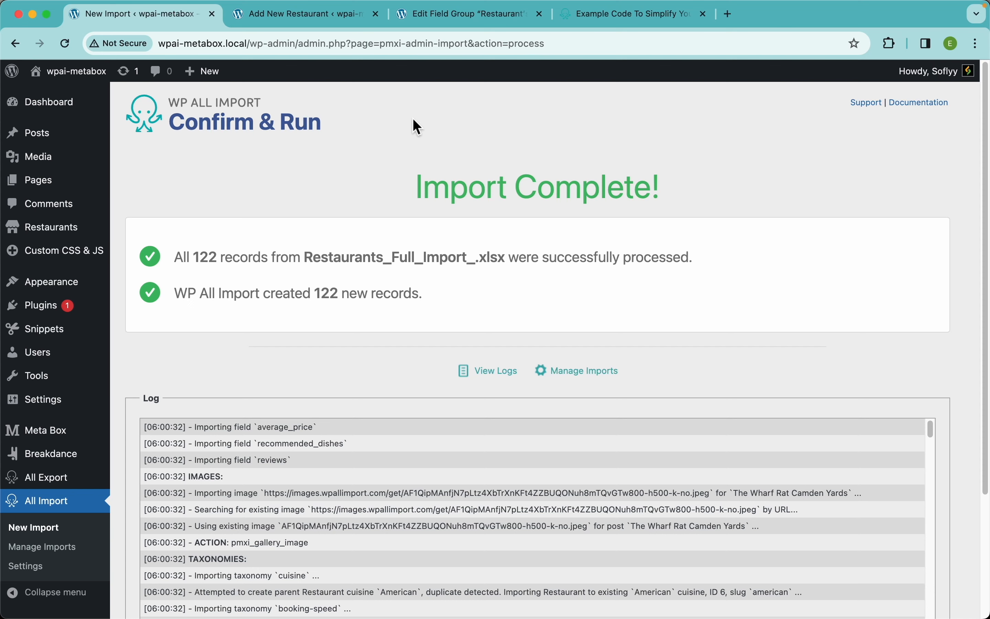
- Open the All Restaurants list and review the imported entries
{"action": "left_click", "coordinate": [81, 232]}
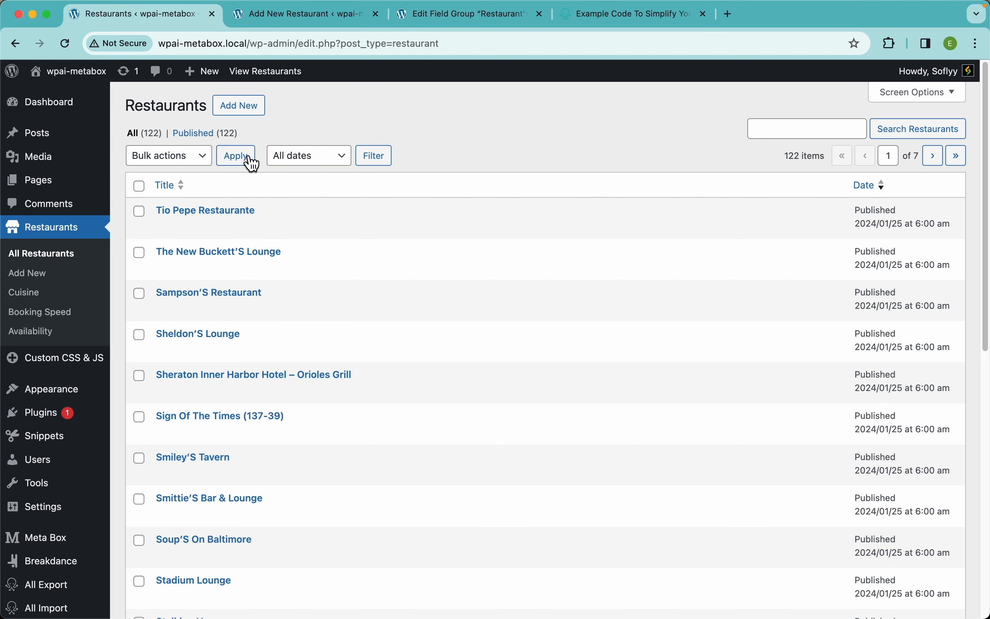
{"action": "scroll", "coordinate": [380, 358], "scroll_direction": "down", "scroll_amount": 10}
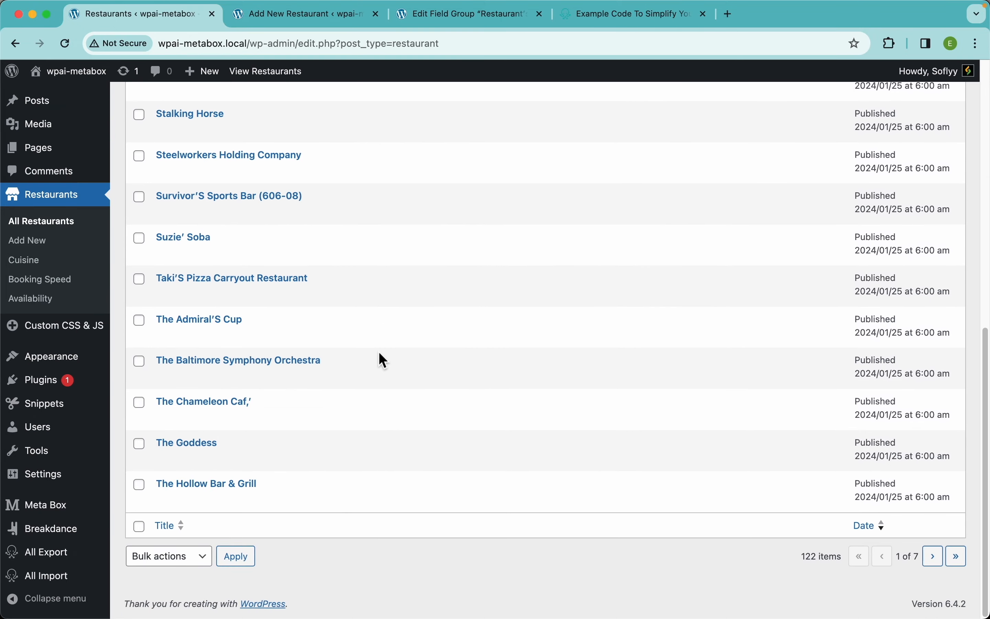
{"action": "scroll", "coordinate": [382, 360], "scroll_direction": "up", "scroll_amount": 2}
{"action": "scroll", "coordinate": [378, 352], "scroll_direction": "up", "scroll_amount": 10}
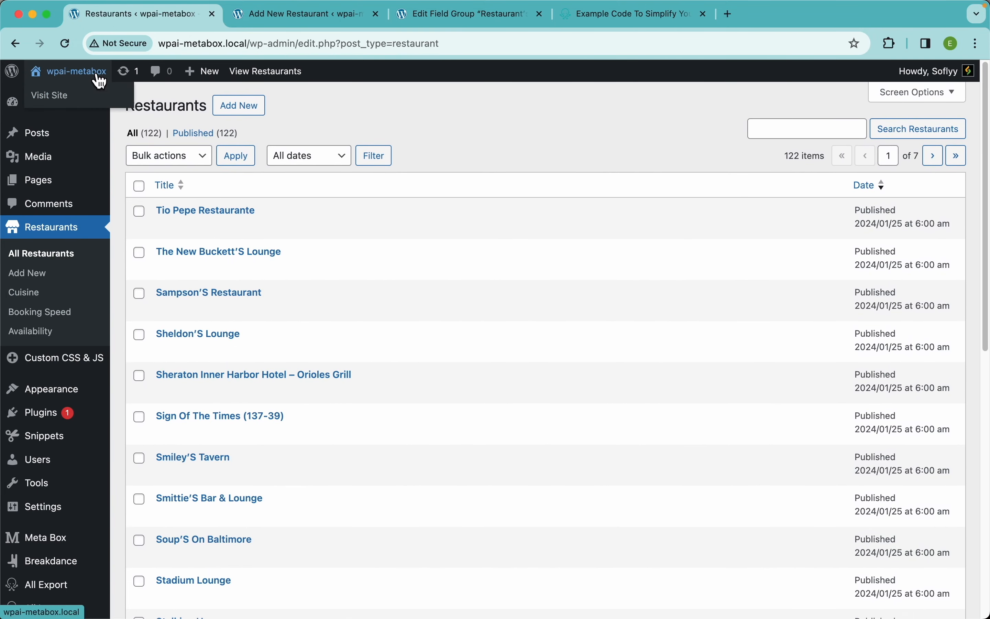
- Visit the site's home page and examine the restaurant cards in the Available for late dinner now carousel
{"action": "left_click", "coordinate": [99, 80]}
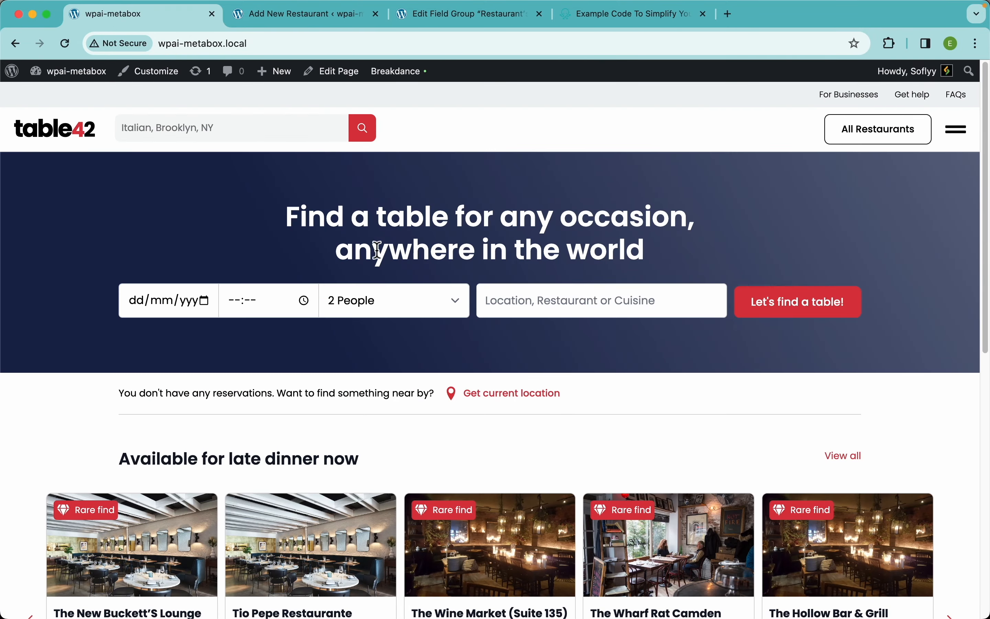
{"action": "scroll", "coordinate": [336, 239], "scroll_direction": "down", "scroll_amount": 1}
{"action": "scroll", "coordinate": [339, 243], "scroll_direction": "down", "scroll_amount": 5}
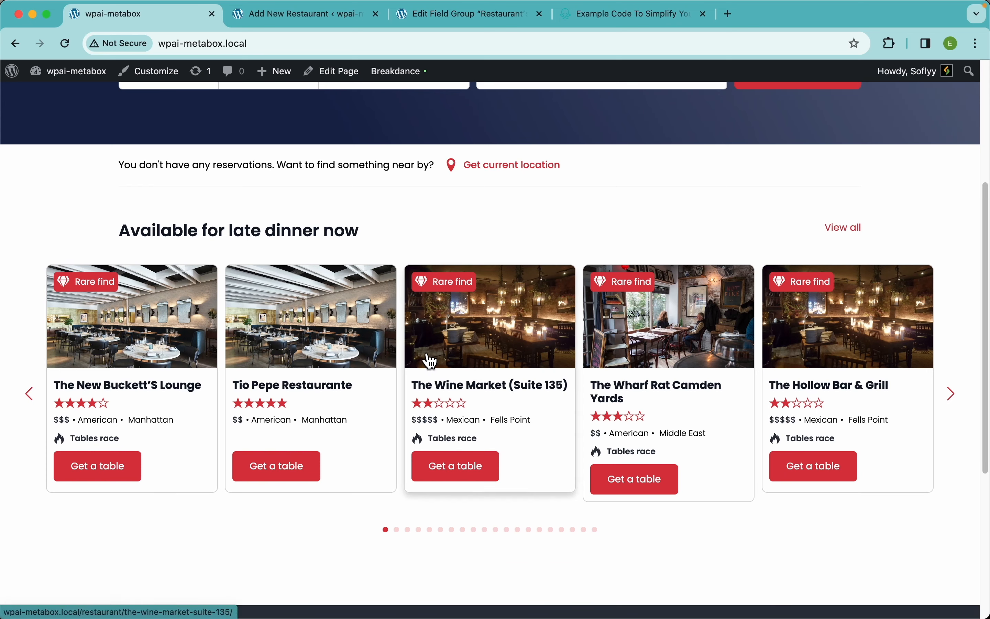
{"action": "left_click_drag", "start_coordinate": [466, 324], "coordinate": [678, 385]}
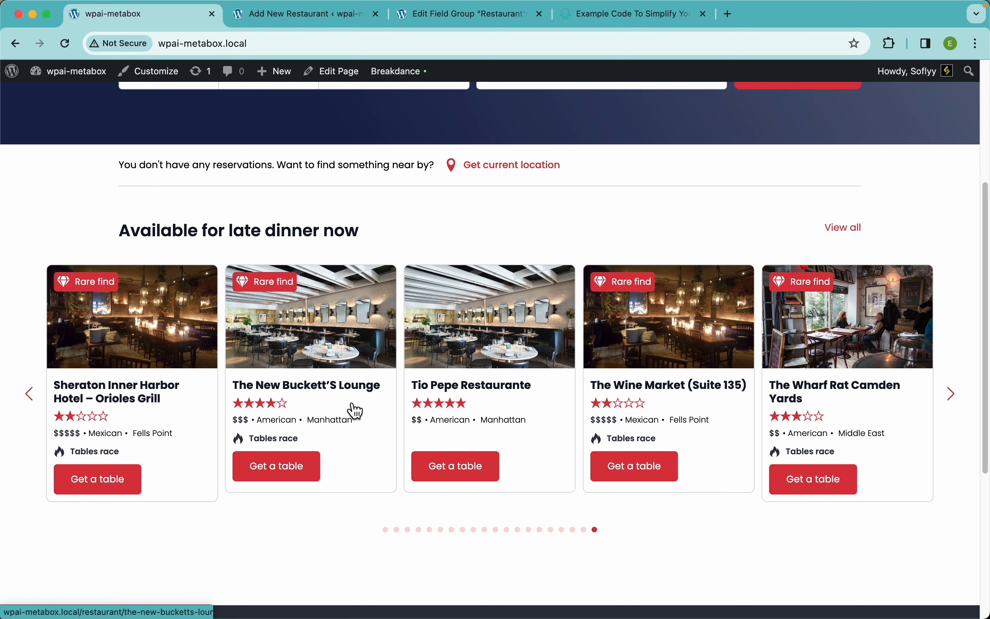
- Open The New Buckett'S Lounge page and examine its overview, contact details, taxonomy badges, gallery and recommended dishes
{"action": "left_click", "coordinate": [337, 328]}
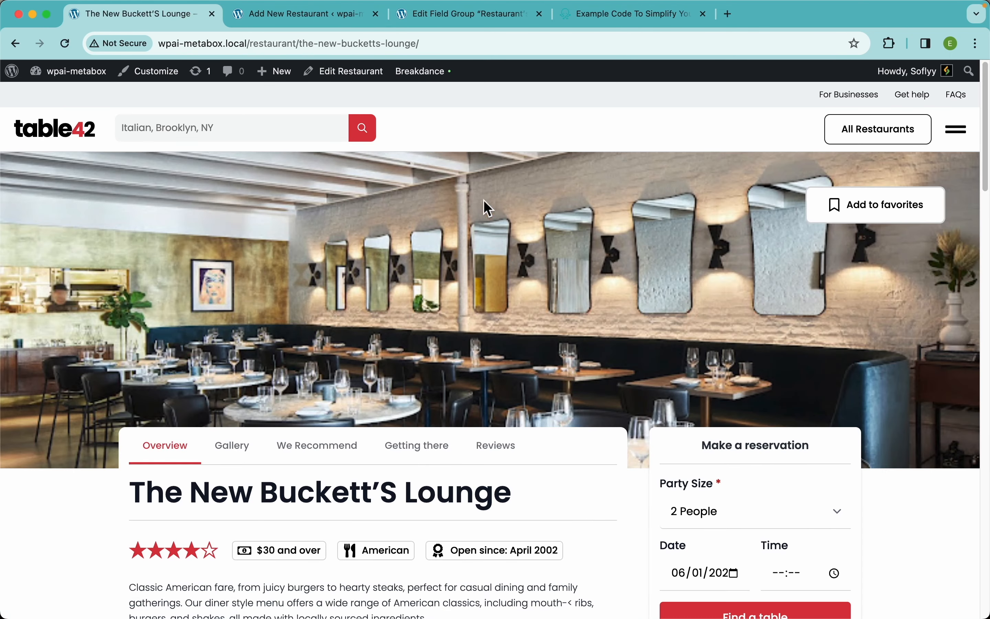
{"action": "scroll", "coordinate": [493, 313], "scroll_direction": "down", "scroll_amount": 5}
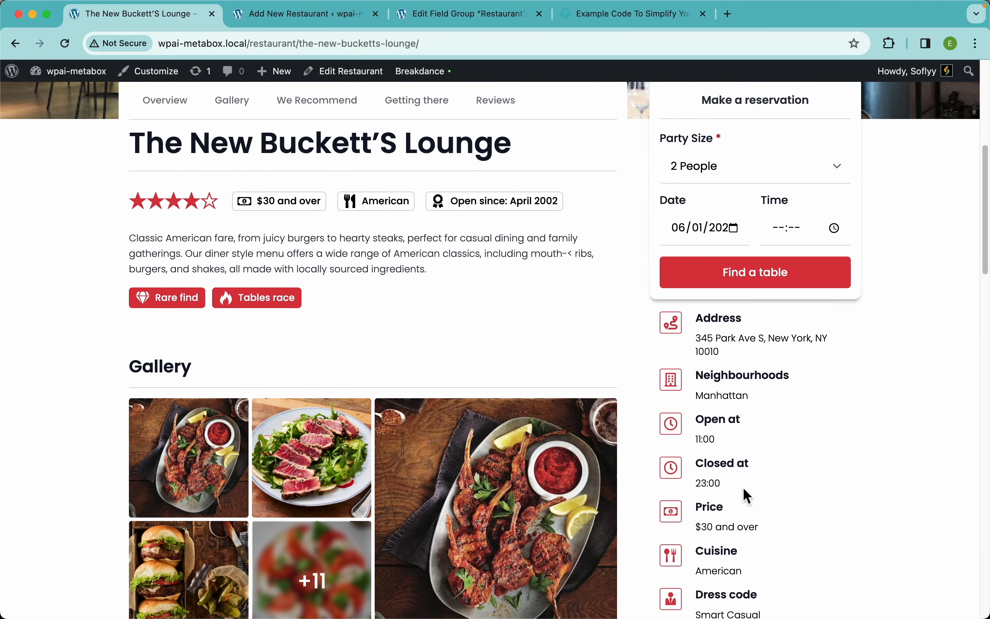
{"action": "scroll", "coordinate": [744, 494], "scroll_direction": "down", "scroll_amount": 1}
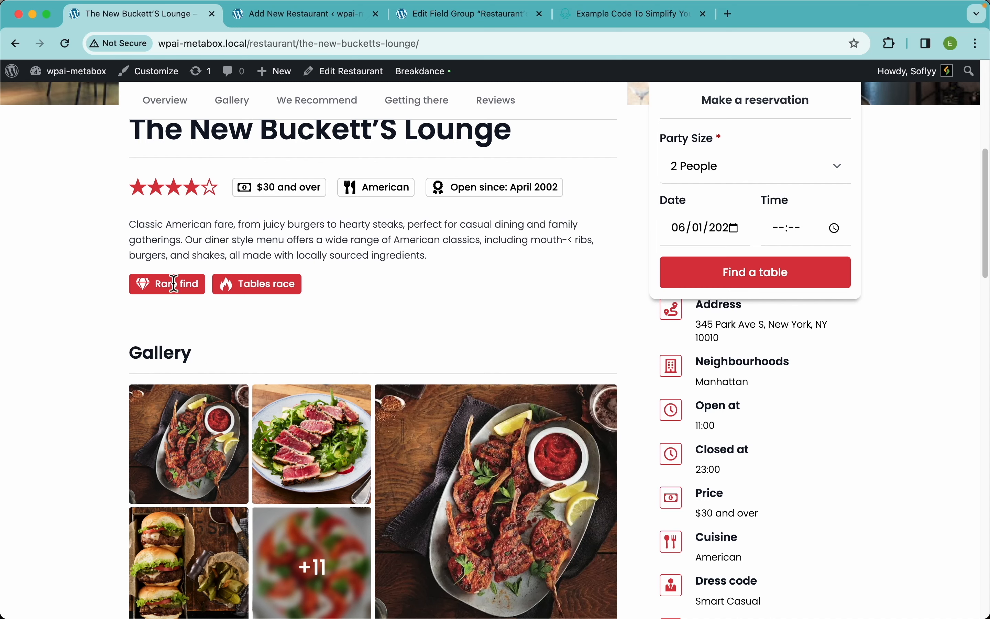
{"action": "scroll", "coordinate": [374, 275], "scroll_direction": "down", "scroll_amount": 5}
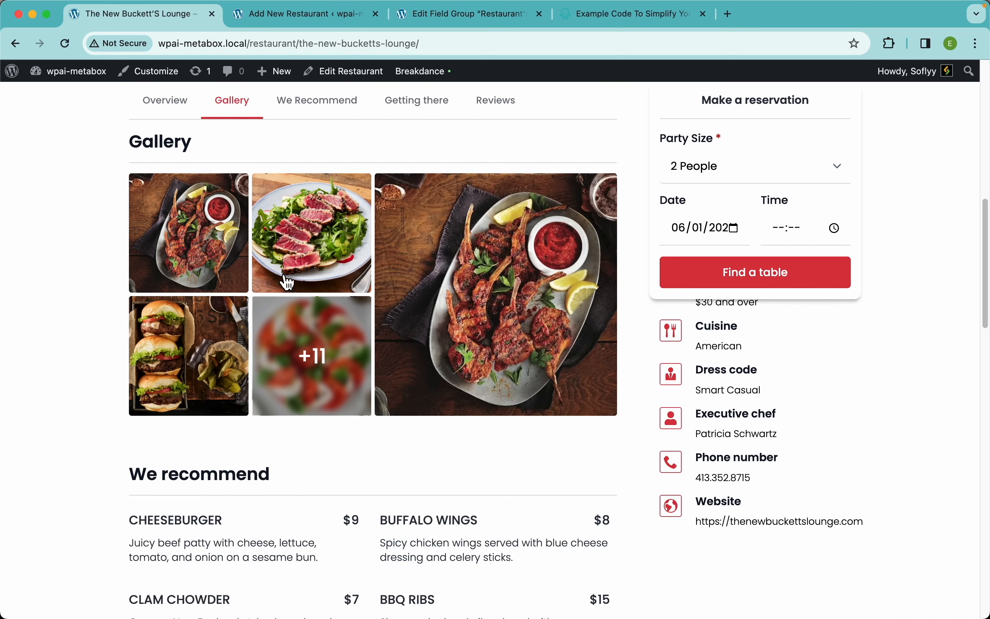
- Open the restaurant's image gallery at its first photo and advance to the fourth
{"action": "left_click", "coordinate": [230, 247]}
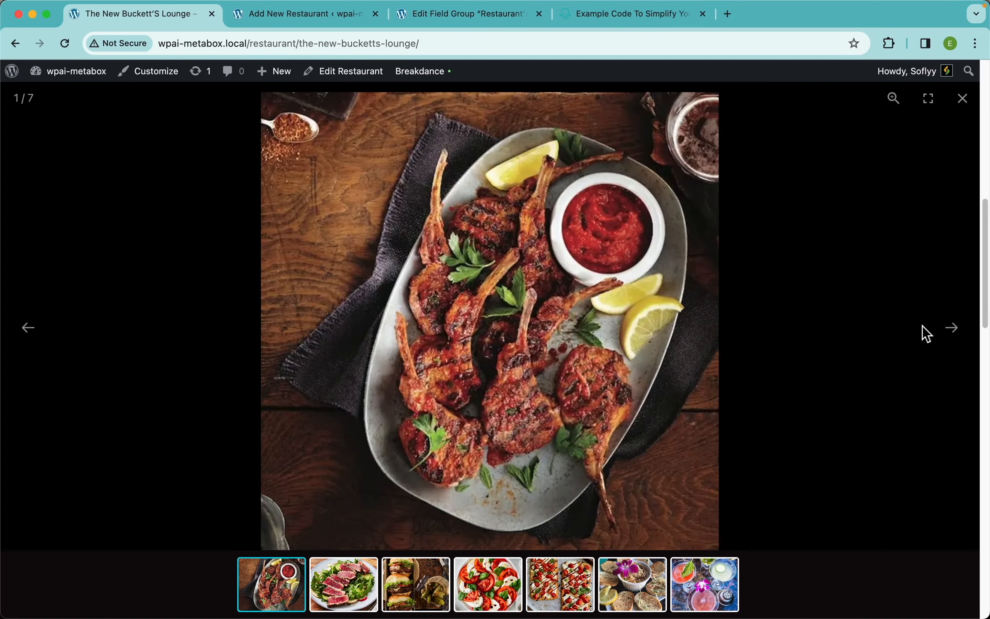
{"action": "left_click", "coordinate": [961, 335]}
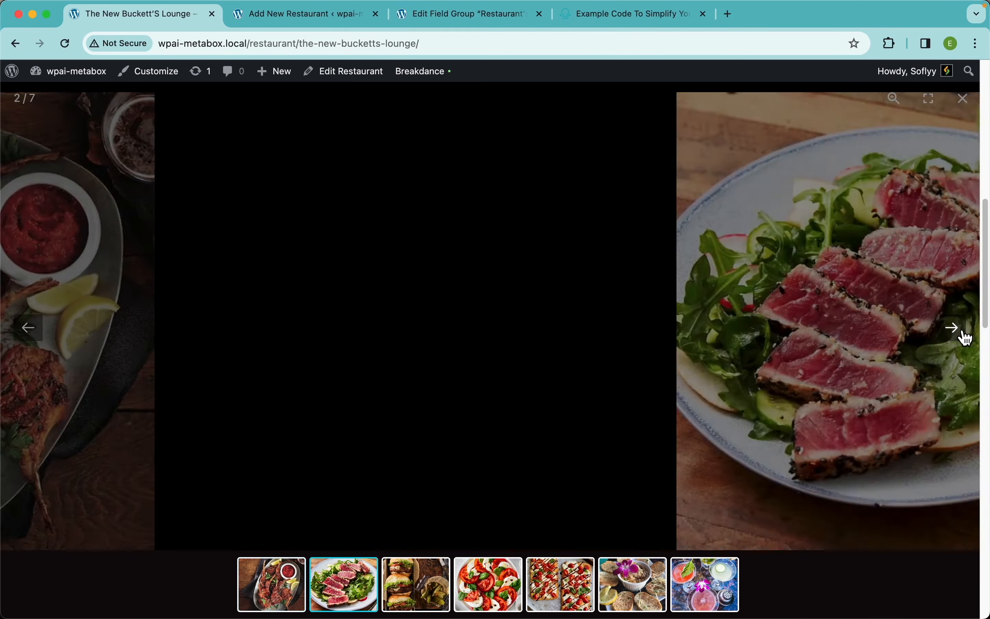
{"action": "left_click", "coordinate": [964, 336]}
{"action": "left_click", "coordinate": [964, 337]}
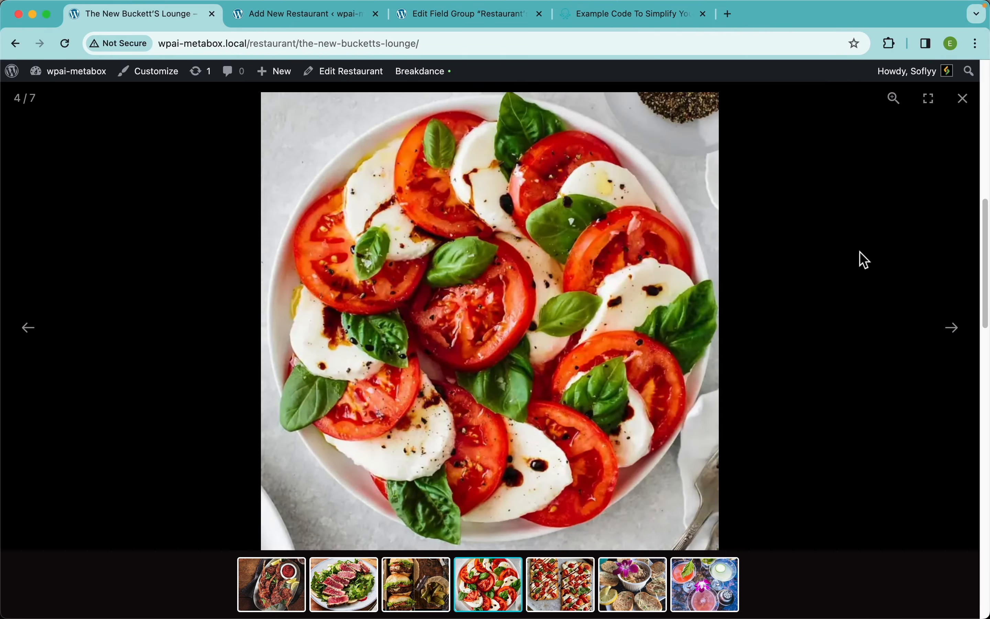
- Close the enlarged gallery image and read through the customer reviews on the restaurant page
{"action": "left_click", "coordinate": [866, 245]}
{"action": "scroll", "coordinate": [374, 330], "scroll_direction": "down", "scroll_amount": 15}
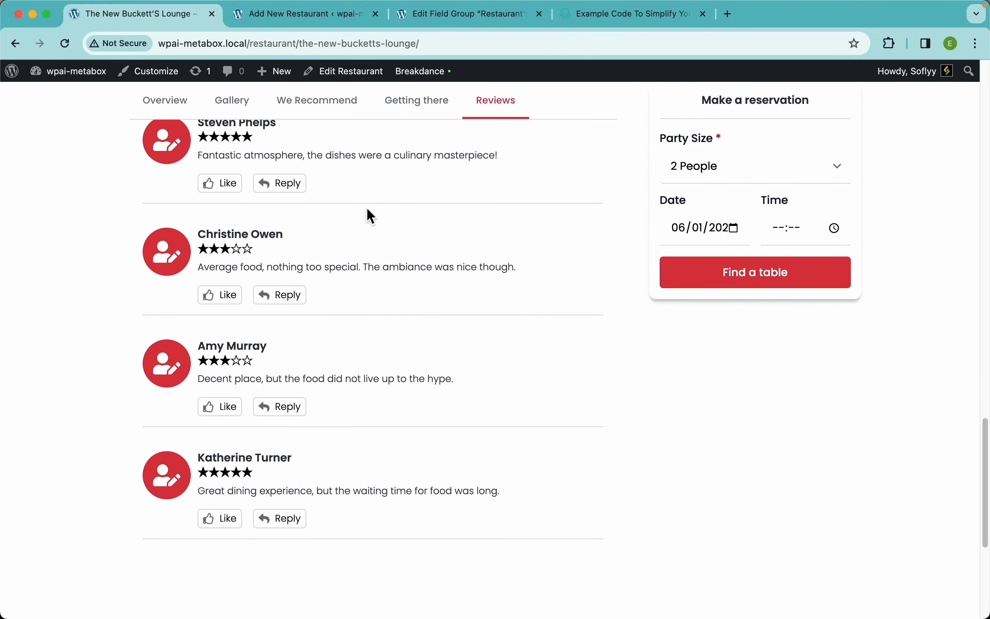
{"action": "scroll", "coordinate": [413, 295], "scroll_direction": "up", "scroll_amount": 15}
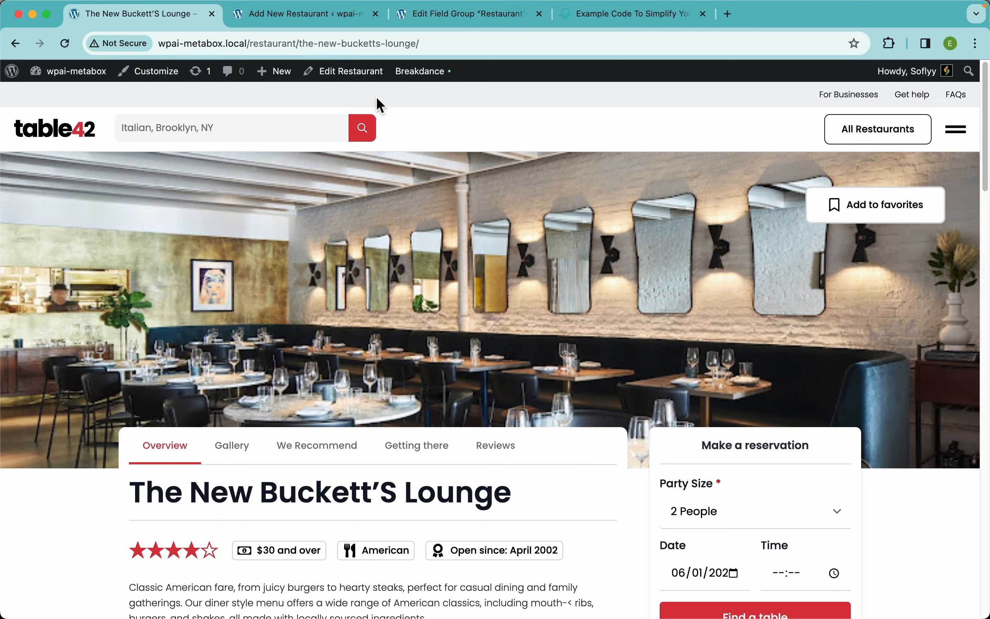
- Open The New Buckett'S Lounge for editing and check its description, taxonomies, featured image and Location fields
{"action": "left_click", "coordinate": [353, 82]}
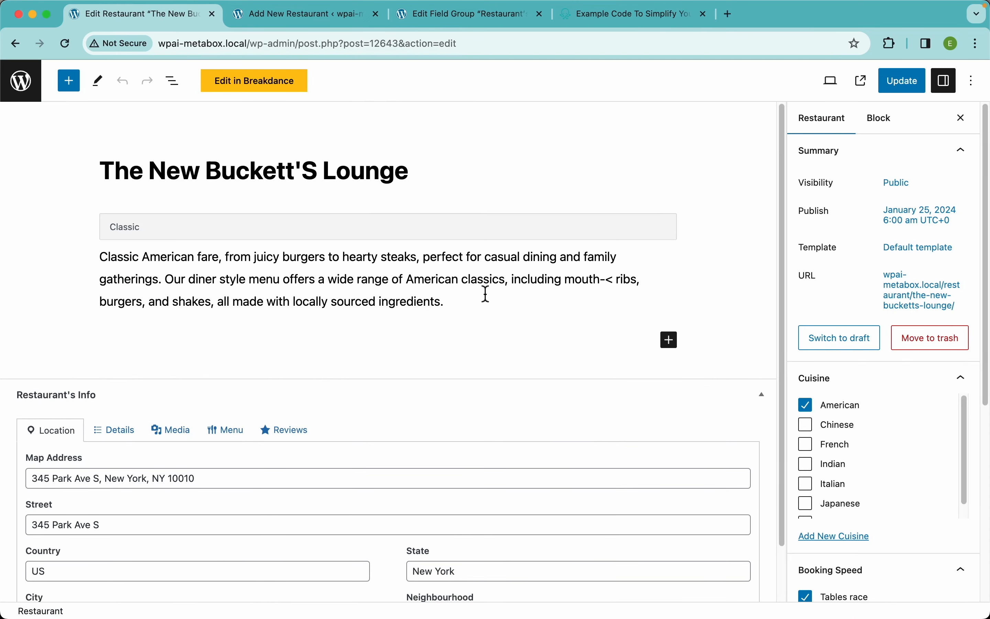
{"action": "scroll", "coordinate": [789, 393], "scroll_direction": "down", "scroll_amount": 1}
{"action": "scroll", "coordinate": [789, 393], "scroll_direction": "down", "scroll_amount": 1}
{"action": "scroll", "coordinate": [886, 385], "scroll_direction": "down", "scroll_amount": 6}
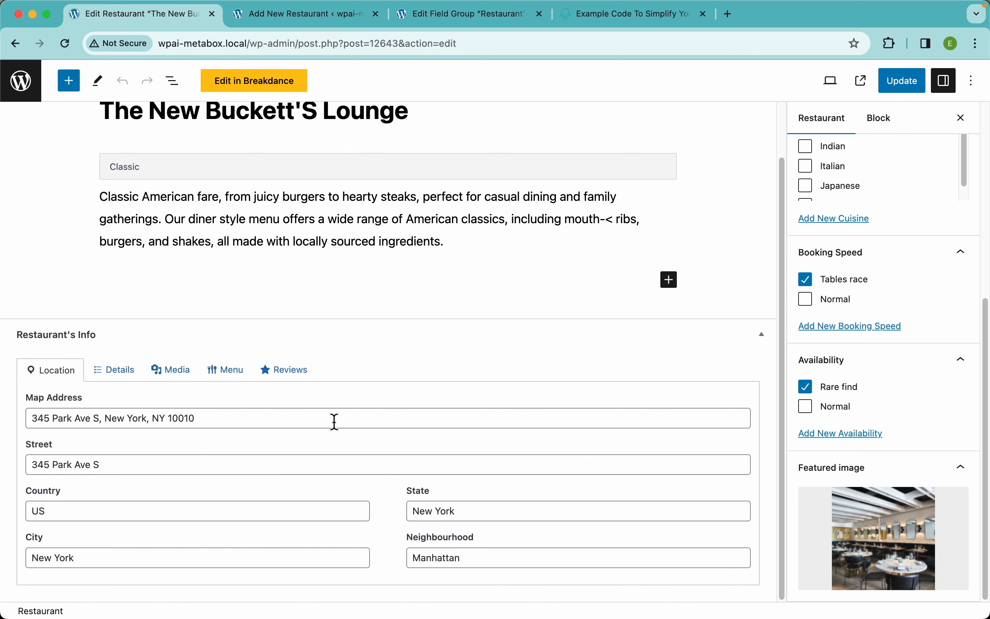
- Check the restaurant's imported Details fields and its Media gallery images
{"action": "left_click", "coordinate": [123, 373]}
{"action": "scroll", "coordinate": [204, 452], "scroll_direction": "down", "scroll_amount": 2}
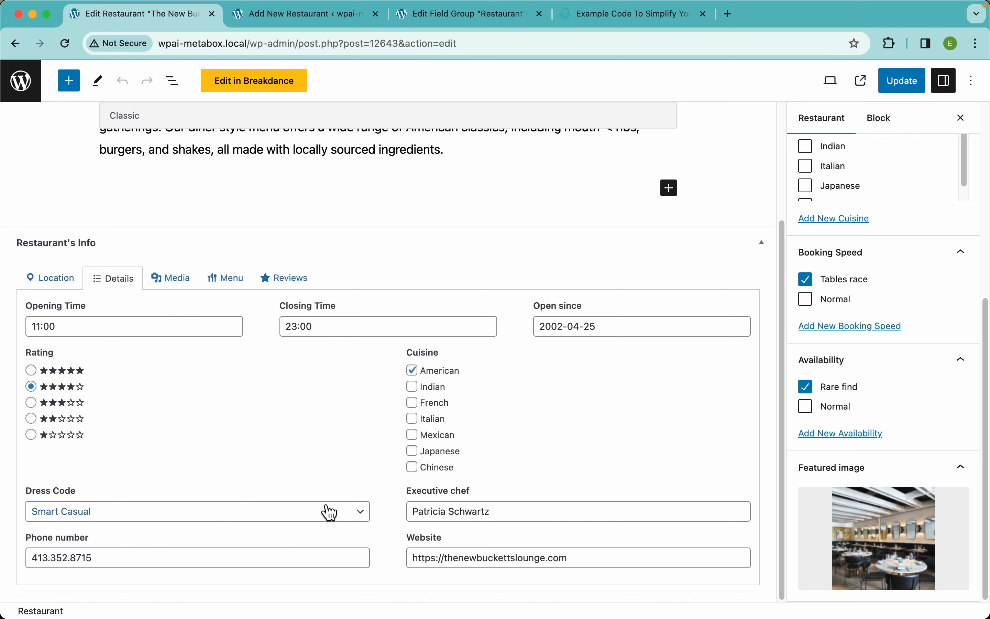
{"action": "left_click", "coordinate": [180, 282]}
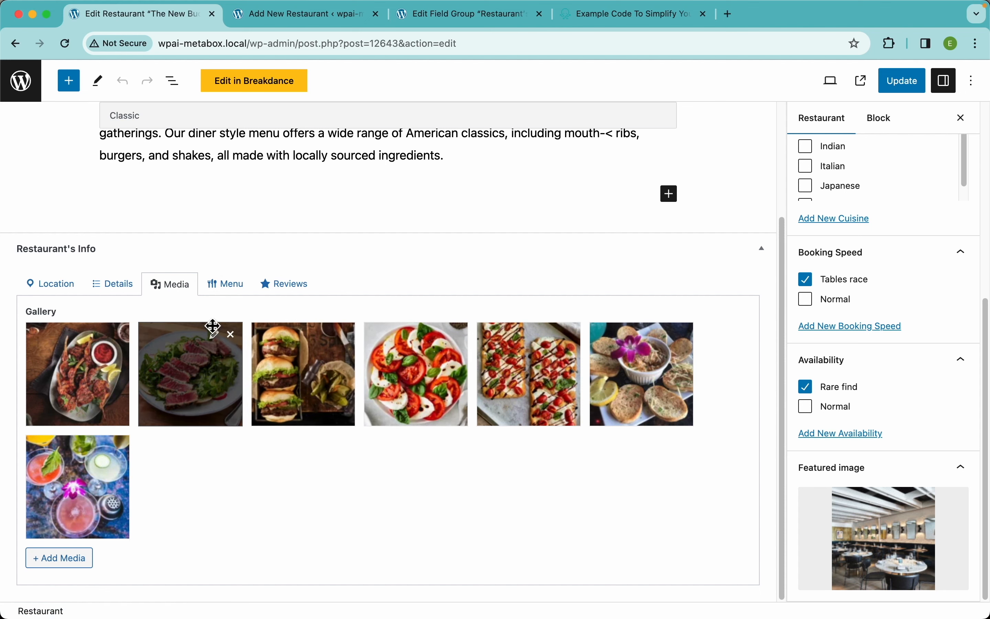
- Examine the restaurant's Menu fields, from price range and average price to all the recommended dishes
{"action": "left_click", "coordinate": [223, 286]}
{"action": "scroll", "coordinate": [351, 418], "scroll_direction": "down", "scroll_amount": 1}
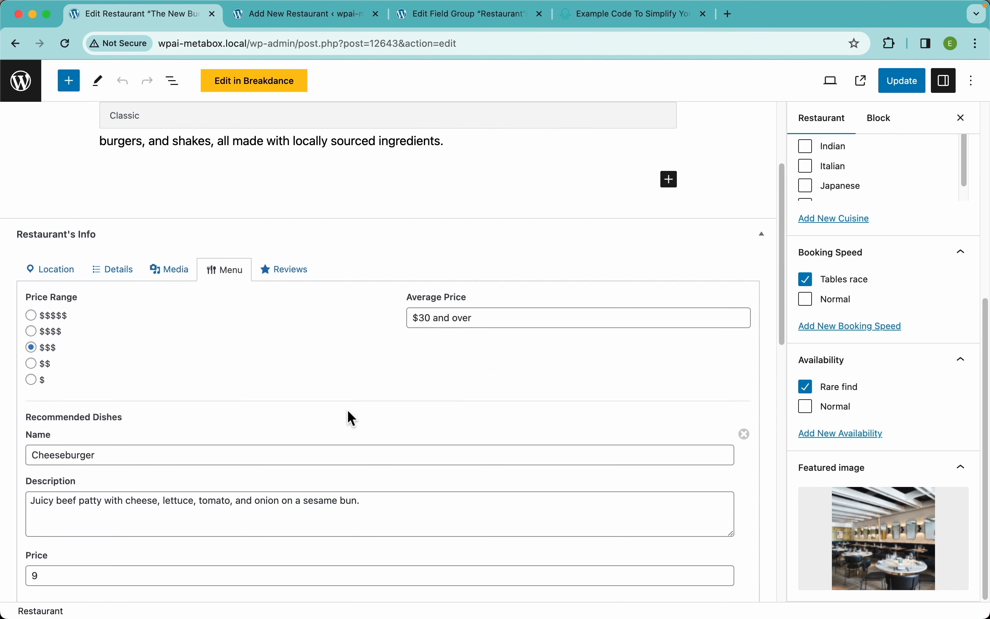
{"action": "scroll", "coordinate": [348, 411], "scroll_direction": "down", "scroll_amount": 15}
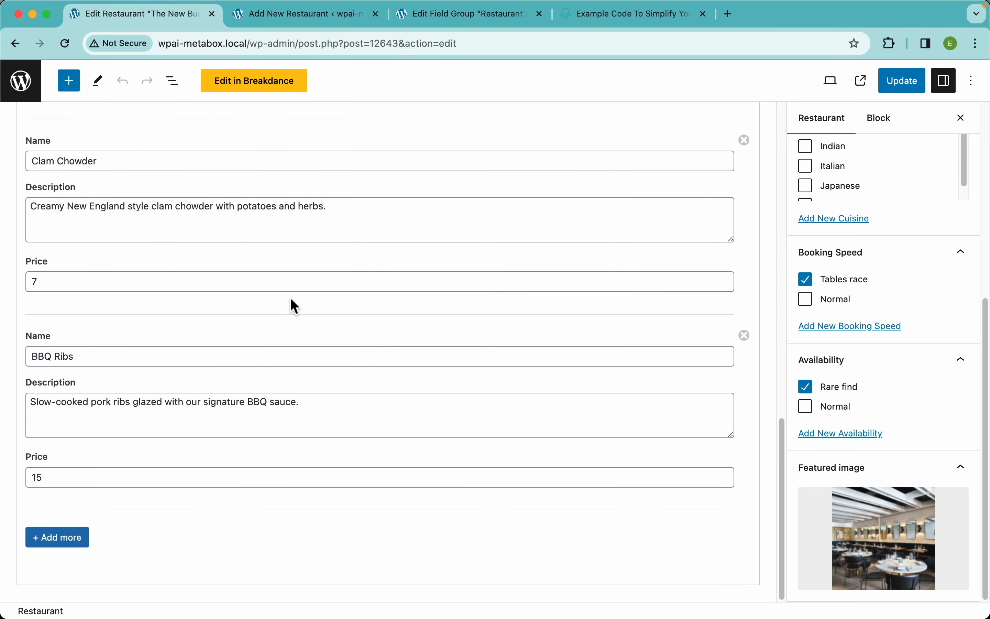
{"action": "scroll", "coordinate": [294, 305], "scroll_direction": "up", "scroll_amount": 15}
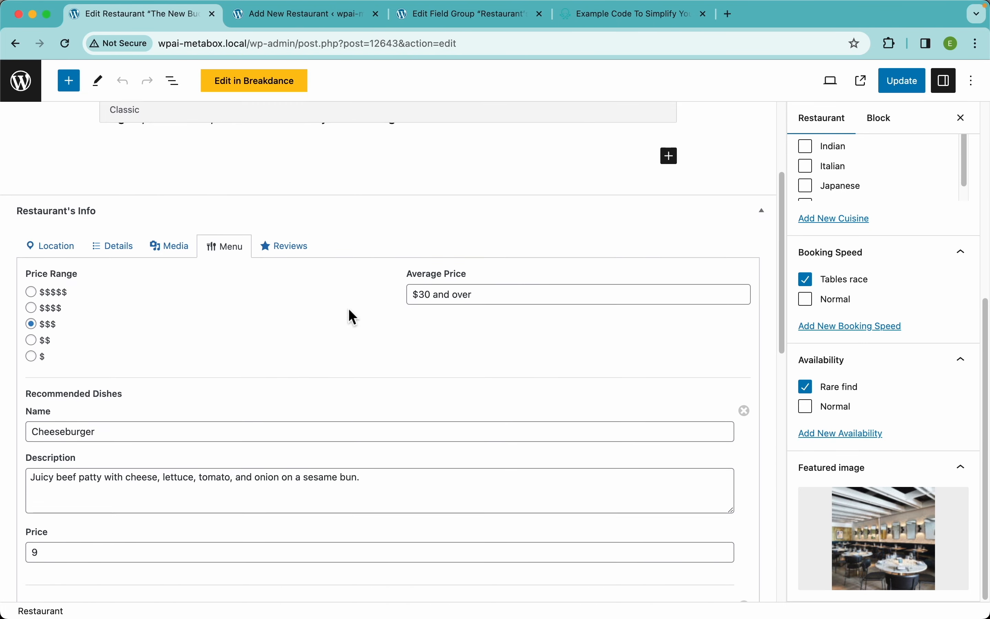
- Examine all imported Reviews entries with their comments and ratings, and open the restaurant's public page in a new tab
{"action": "scroll", "coordinate": [349, 309], "scroll_direction": "up", "scroll_amount": 5}
{"action": "left_click", "coordinate": [303, 368]}
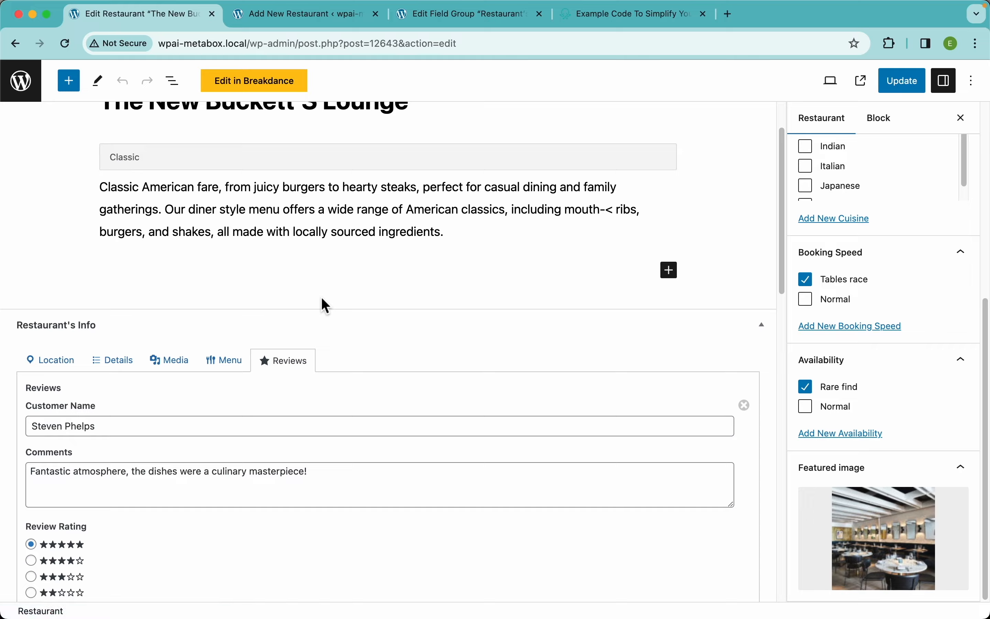
{"action": "scroll", "coordinate": [326, 305], "scroll_direction": "down", "scroll_amount": 5}
{"action": "scroll", "coordinate": [164, 386], "scroll_direction": "down", "scroll_amount": 15}
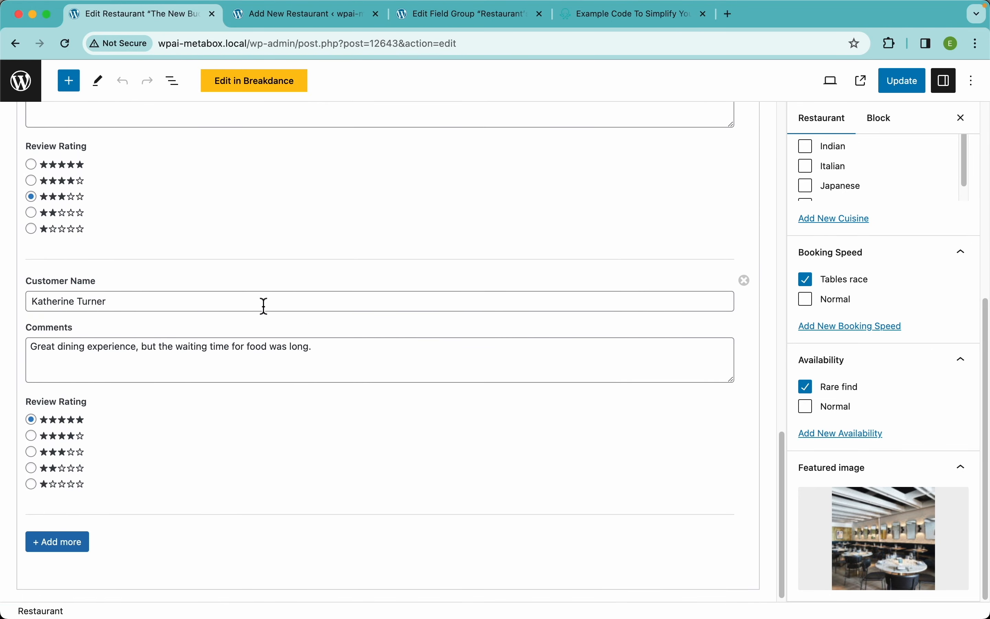
{"action": "scroll", "coordinate": [283, 294], "scroll_direction": "up", "scroll_amount": 8}
{"action": "scroll", "coordinate": [326, 294], "scroll_direction": "up", "scroll_amount": 12}
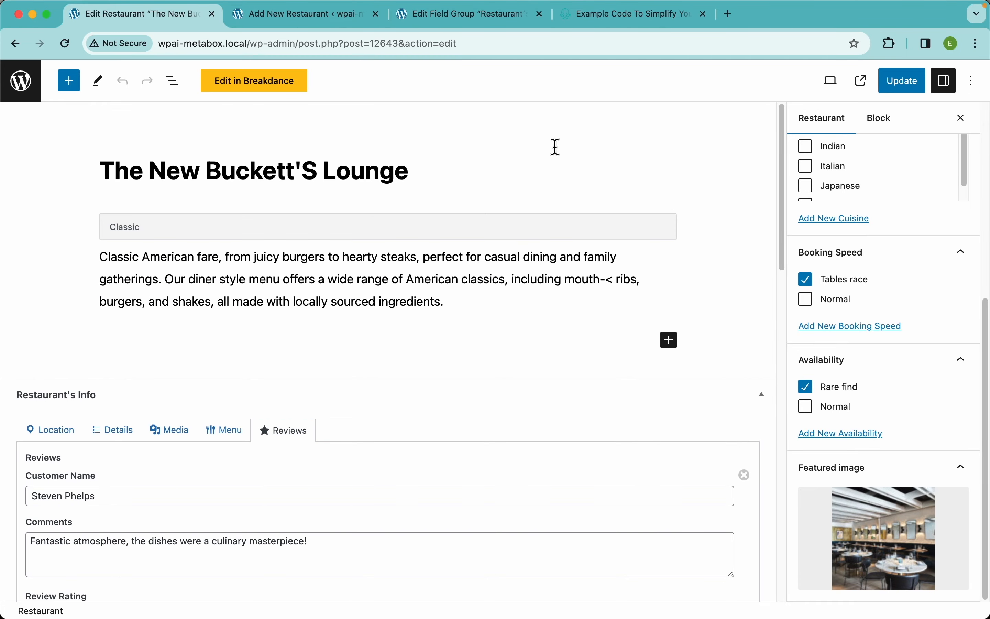
{"action": "left_click", "coordinate": [863, 81]}
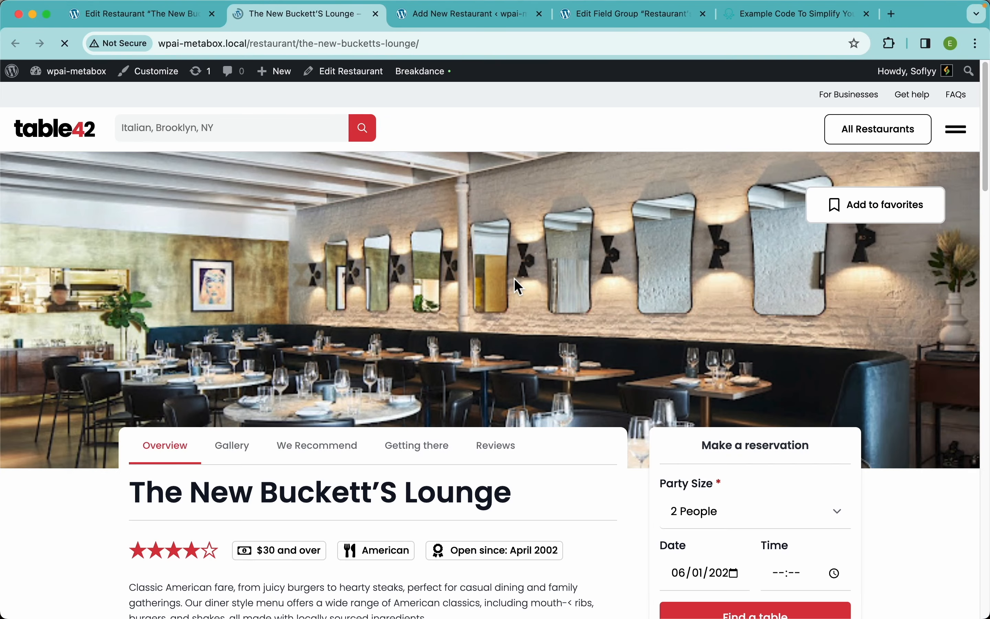